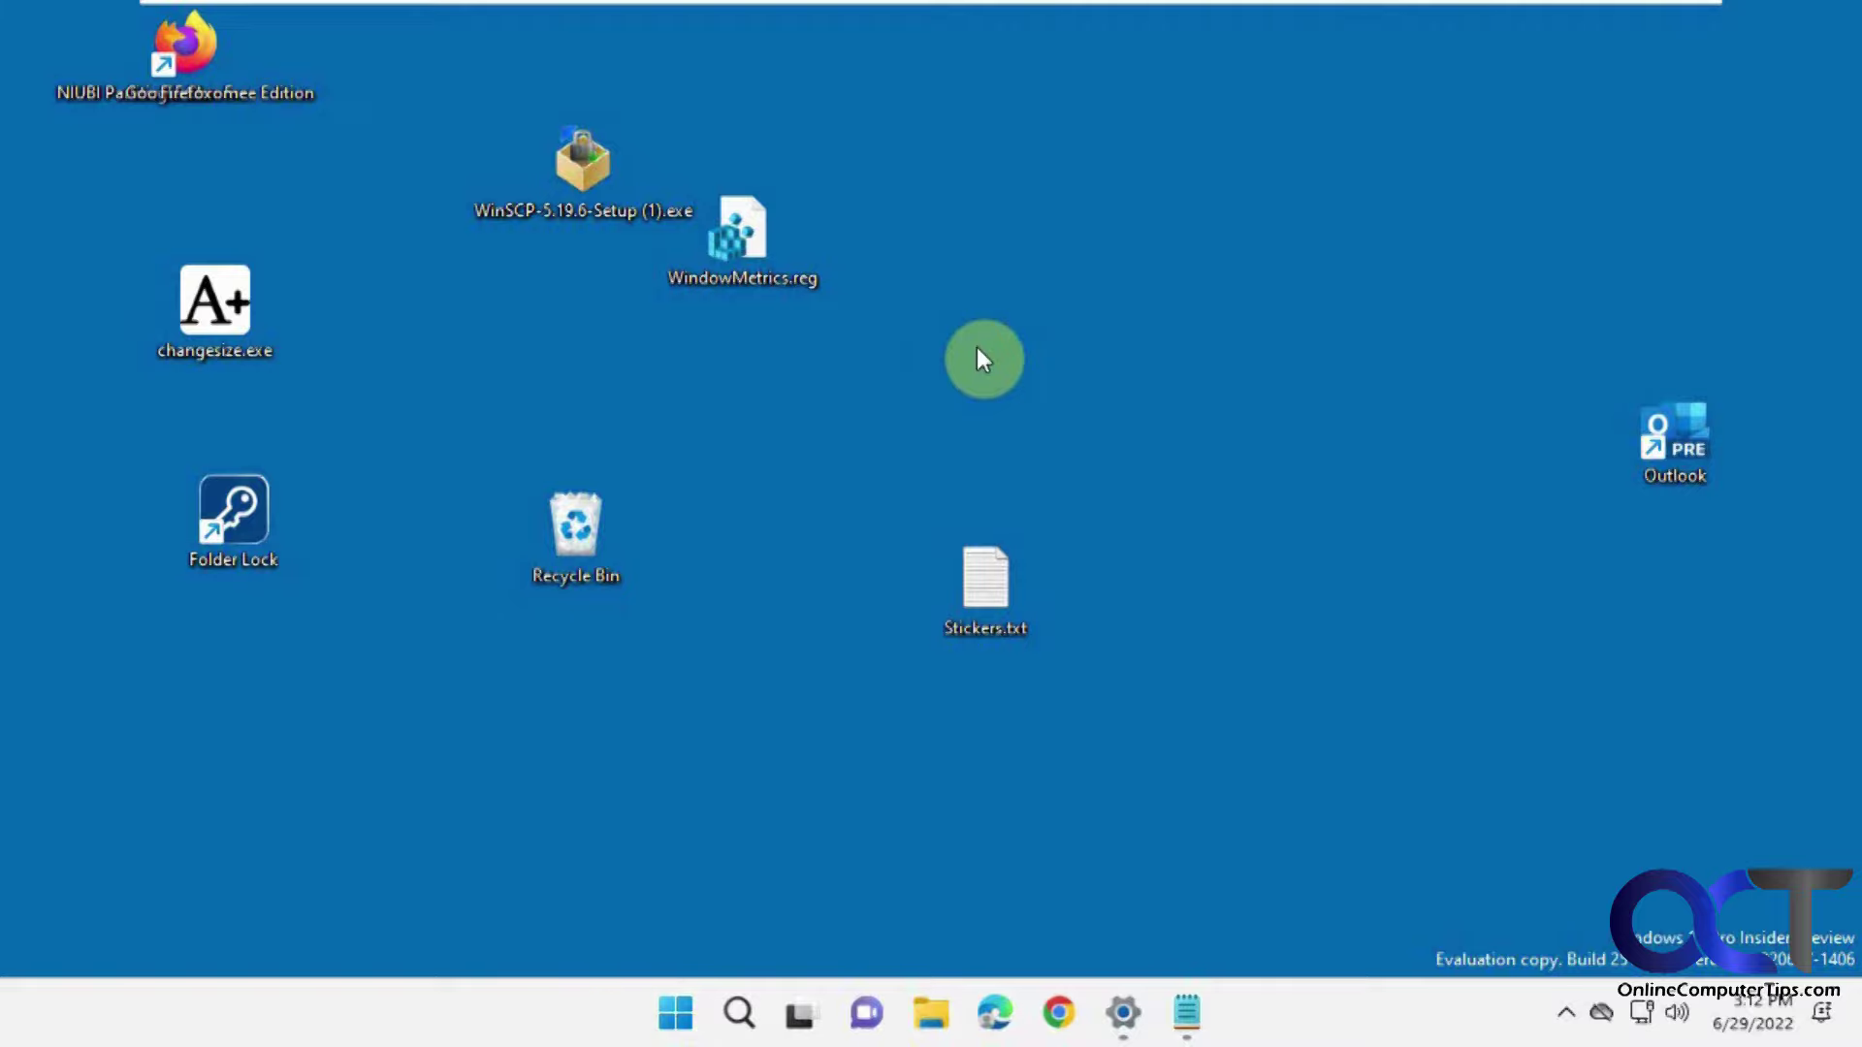
Move WindowMetrics.reg and Outlook to the right, and shift Stickers.txt and Recycle Bin rightward.
{"action": "left_click_drag", "start_coordinate": [739, 243], "coordinate": [1080, 246]}
{"action": "left_click_drag", "start_coordinate": [1674, 441], "coordinate": [1076, 419]}
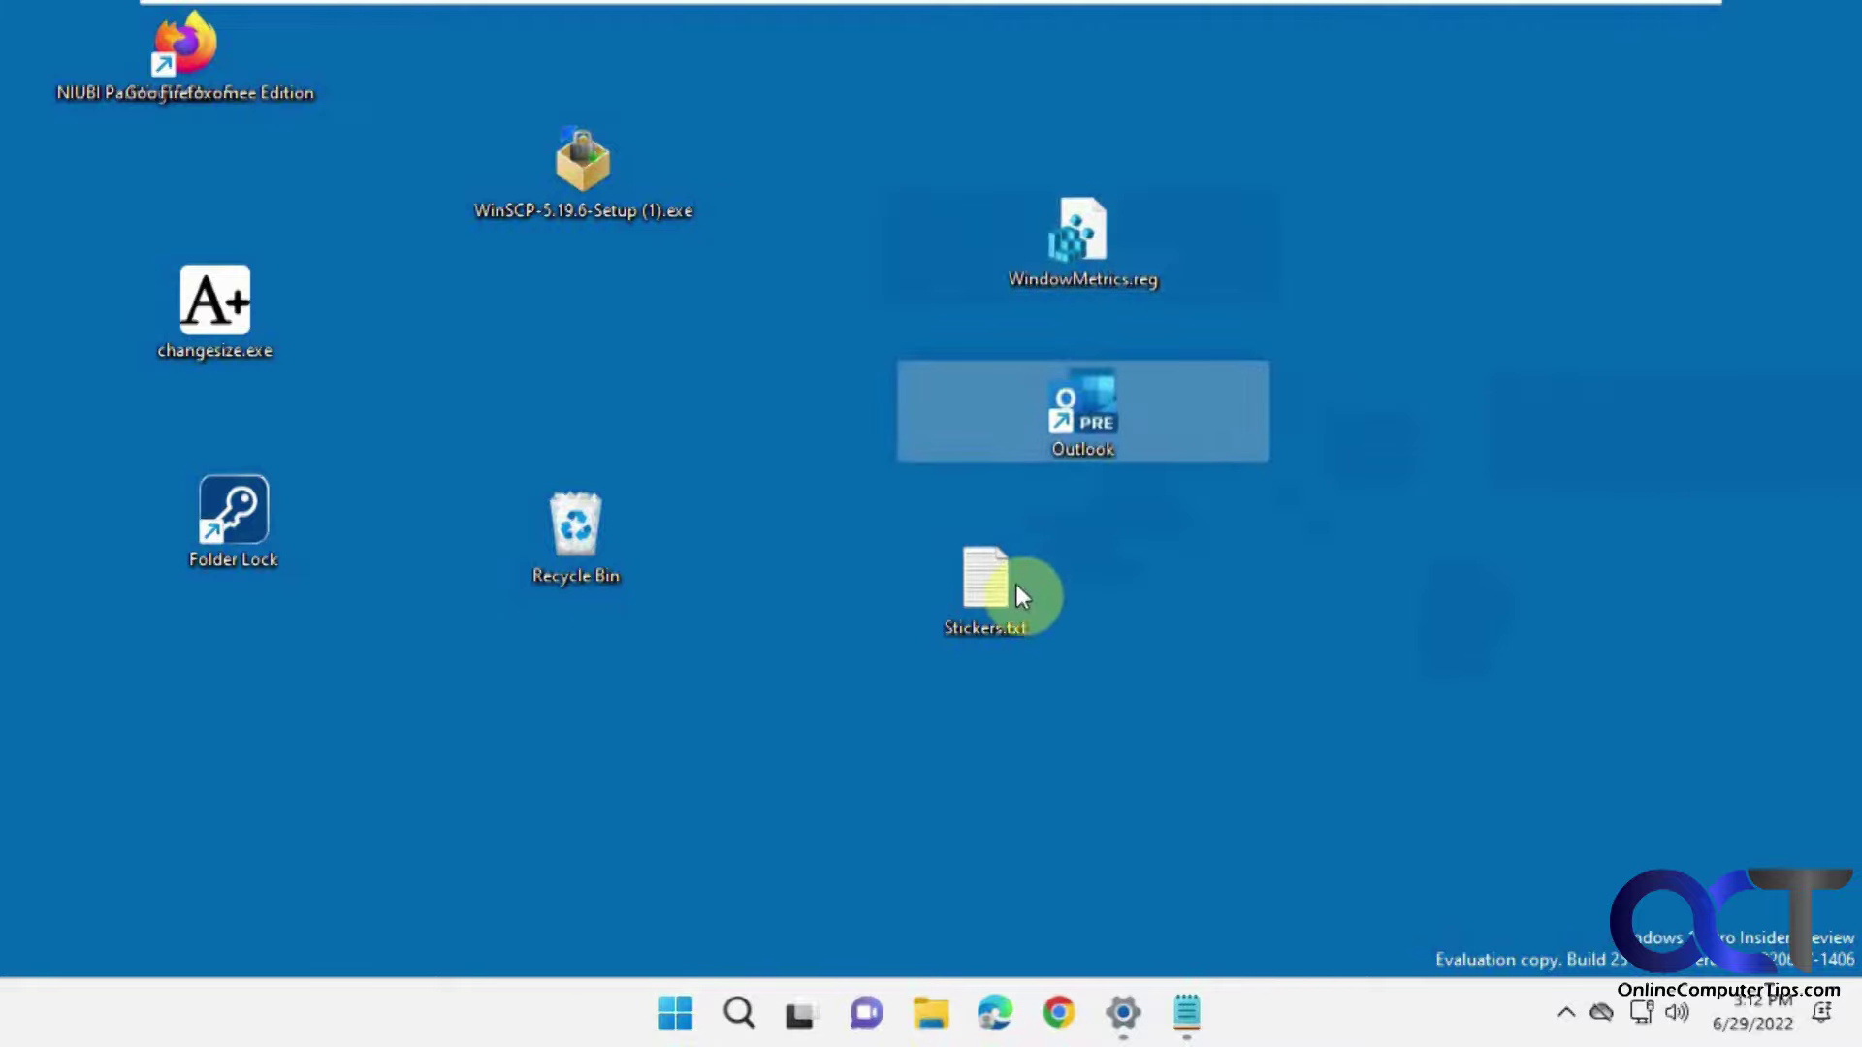
{"action": "left_click_drag", "start_coordinate": [1017, 587], "coordinate": [1057, 609]}
{"action": "left_click_drag", "start_coordinate": [588, 560], "coordinate": [1080, 615]}
{"action": "left_click_drag", "start_coordinate": [1023, 534], "coordinate": [1338, 533]}
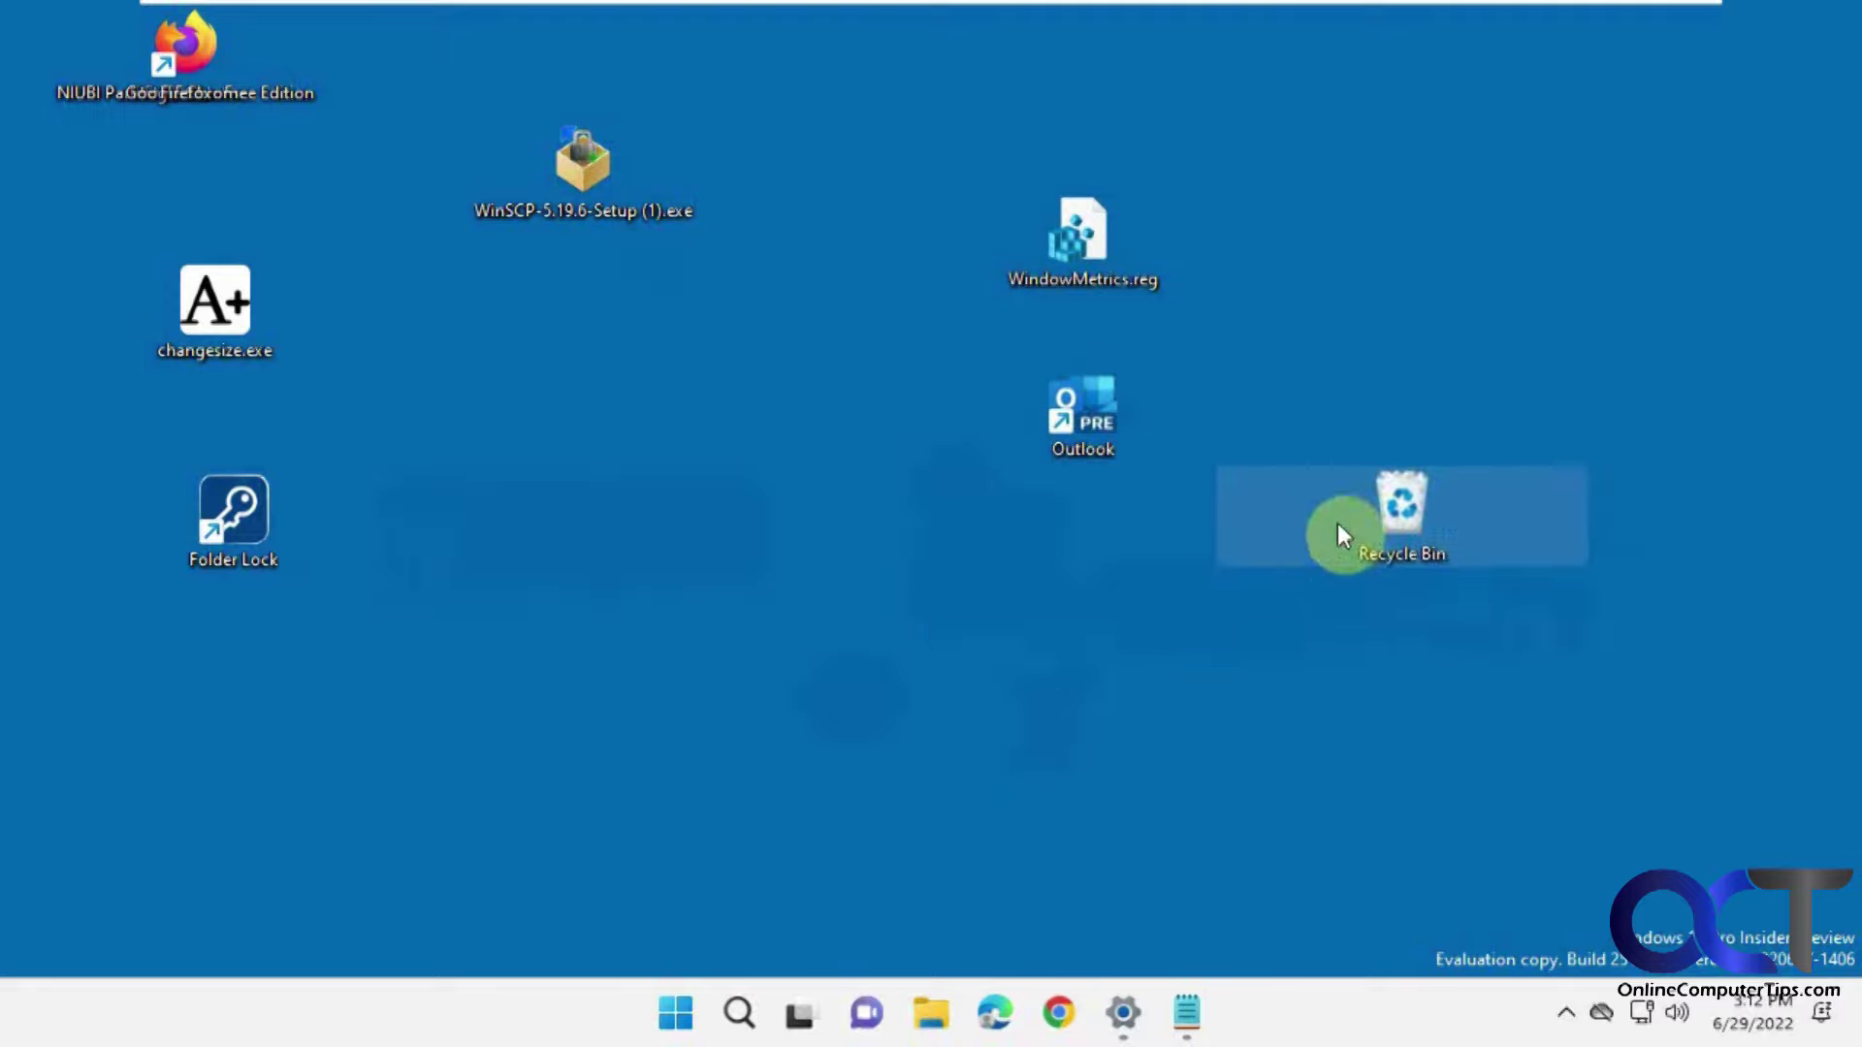
Park the WinSCP installer beside Folder Lock and move Stickers.txt toward the upper middle.
{"action": "left_click_drag", "start_coordinate": [590, 177], "coordinate": [1070, 629]}
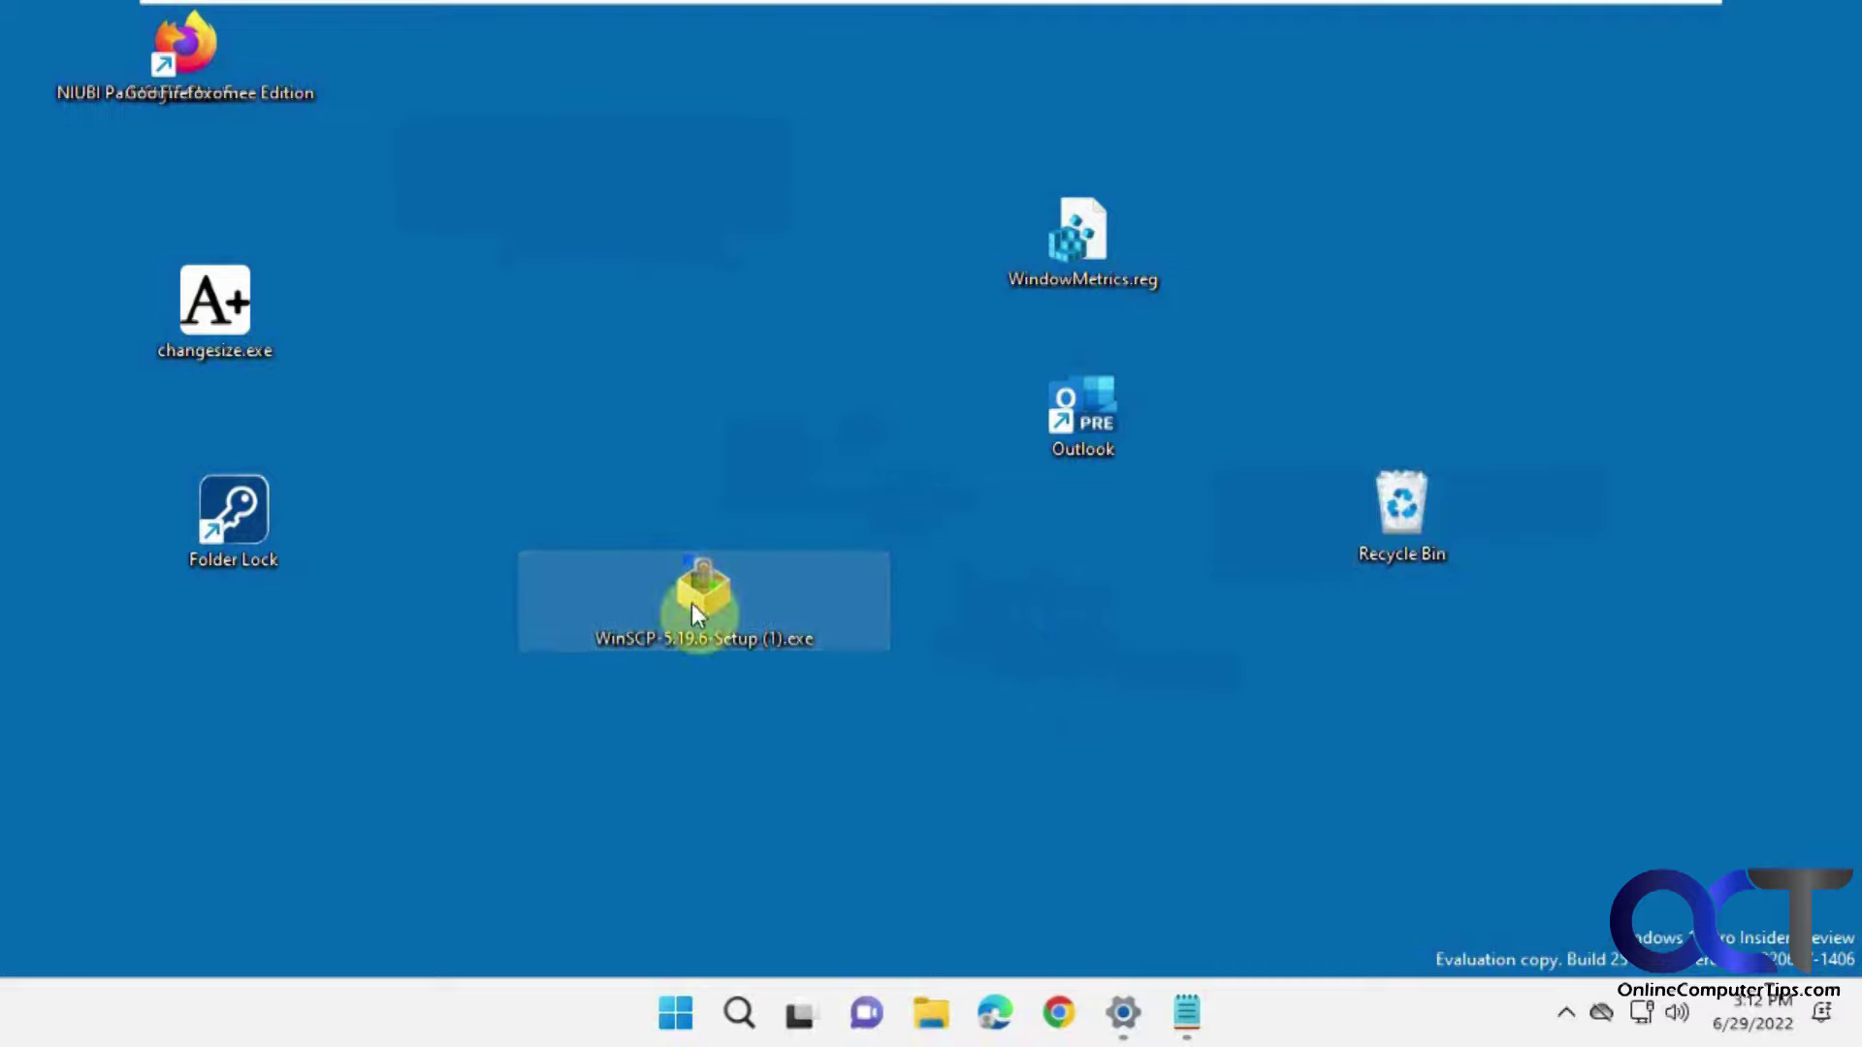
{"action": "left_click_drag", "start_coordinate": [170, 97], "coordinate": [1098, 578]}
{"action": "left_click_drag", "start_coordinate": [665, 613], "coordinate": [625, 611]}
{"action": "left_click_drag", "start_coordinate": [1114, 572], "coordinate": [295, 773]}
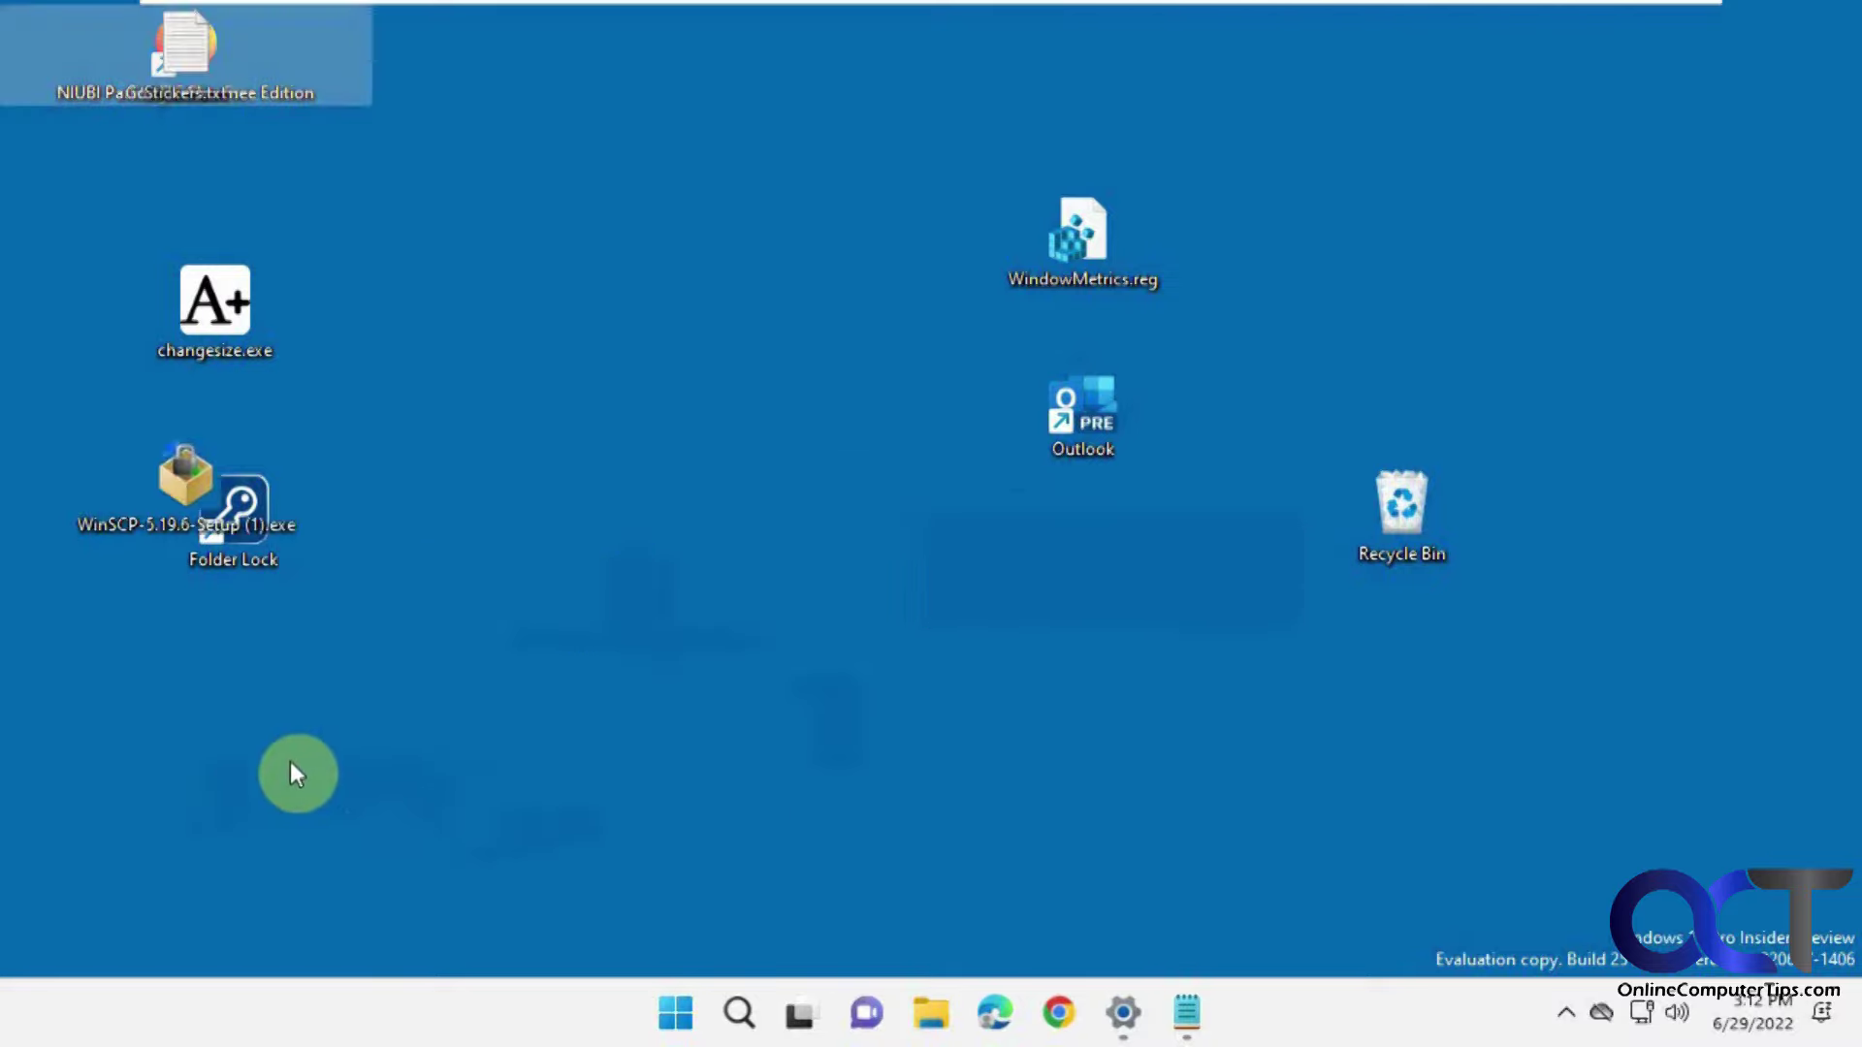
{"action": "left_click_drag", "start_coordinate": [198, 44], "coordinate": [548, 278]}
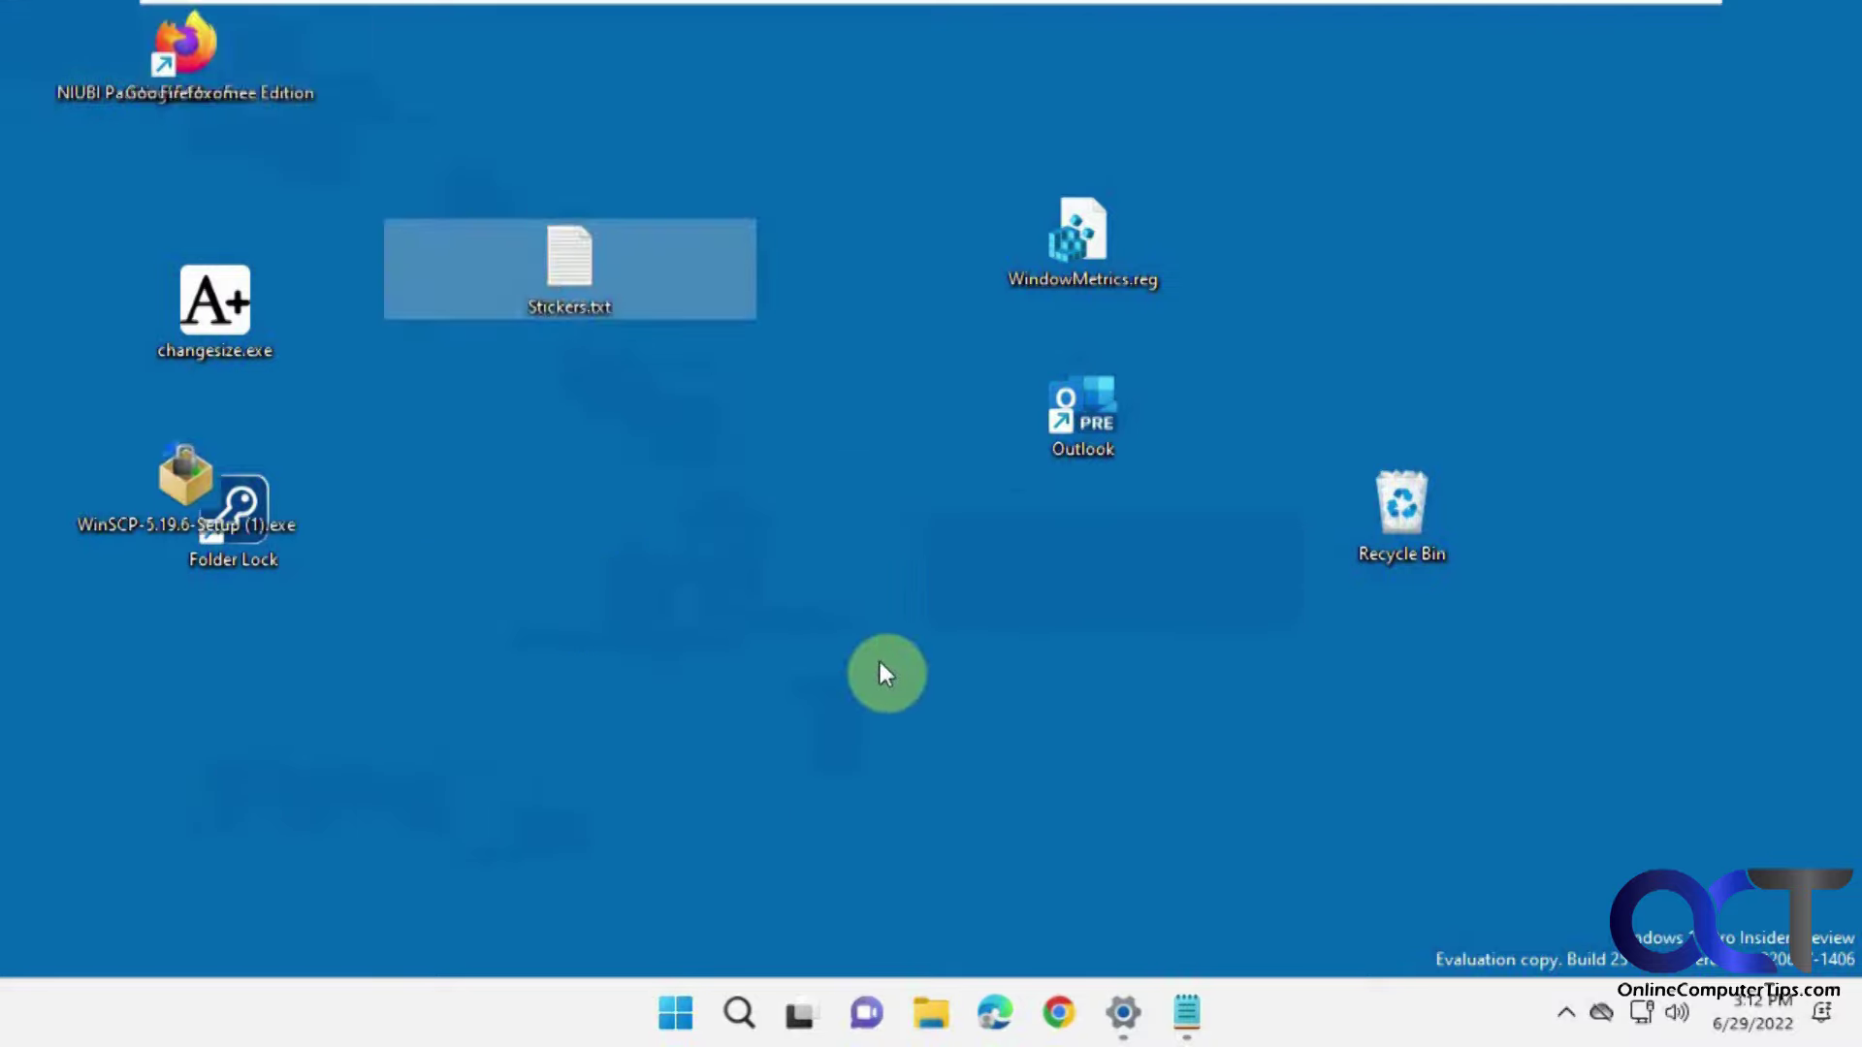
Snap all desktop icons into a grid with View > Align icons to grid.
{"action": "right_click", "coordinate": [864, 576]}
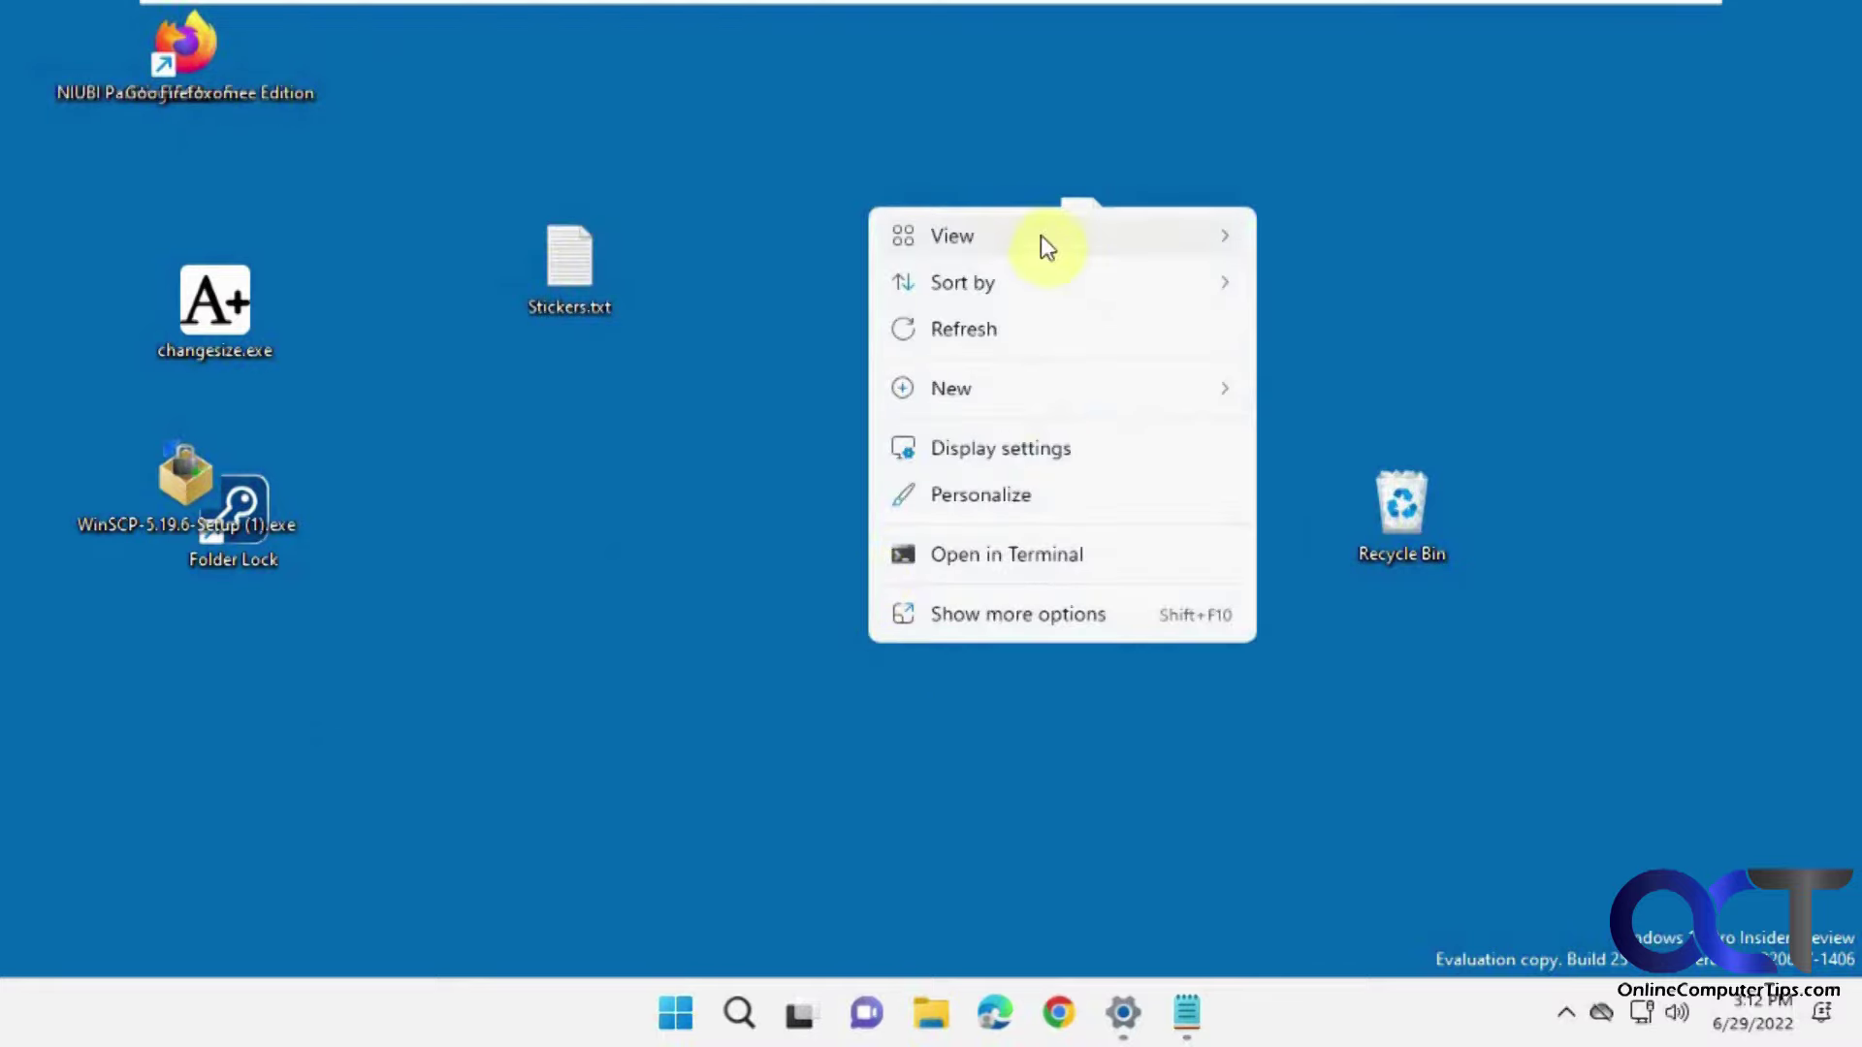
{"action": "mouse_move", "coordinate": [1039, 242]}
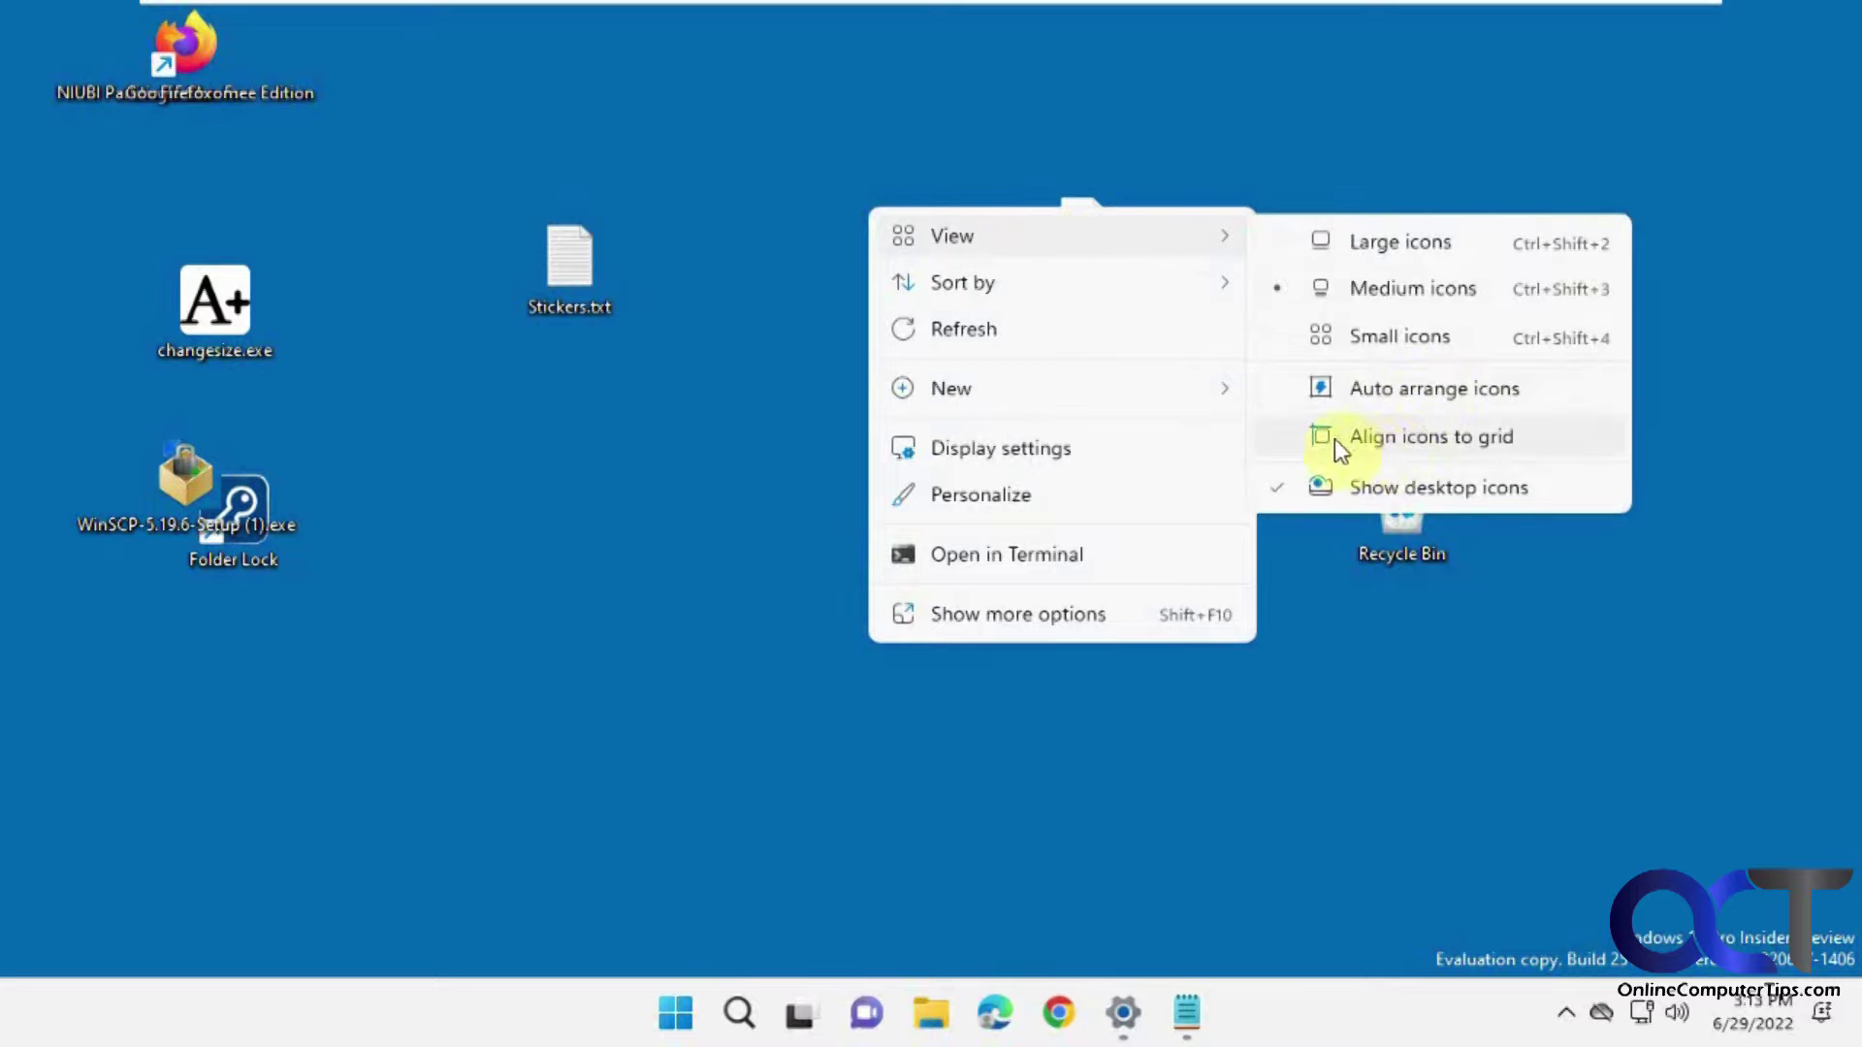
{"action": "left_click", "coordinate": [1368, 438]}
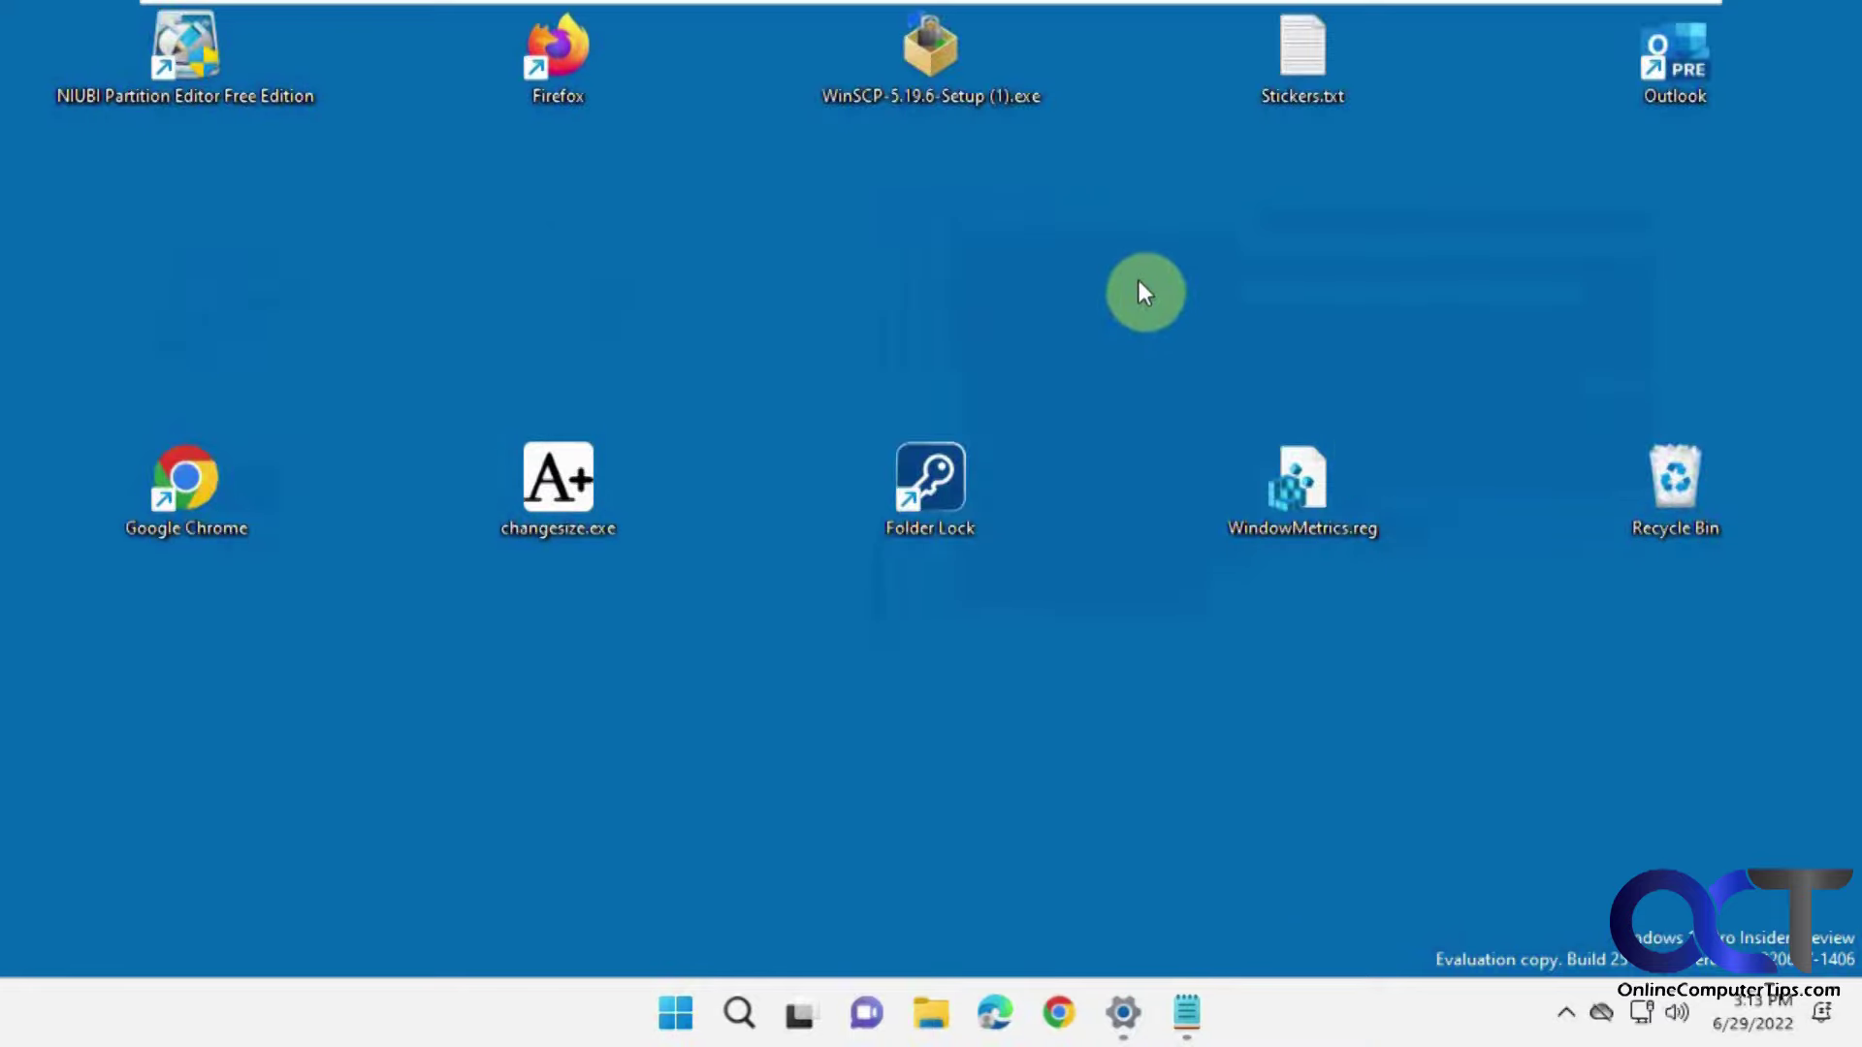
Turn Align icons to grid back off from the desktop View menu.
{"action": "right_click", "coordinate": [1120, 320]}
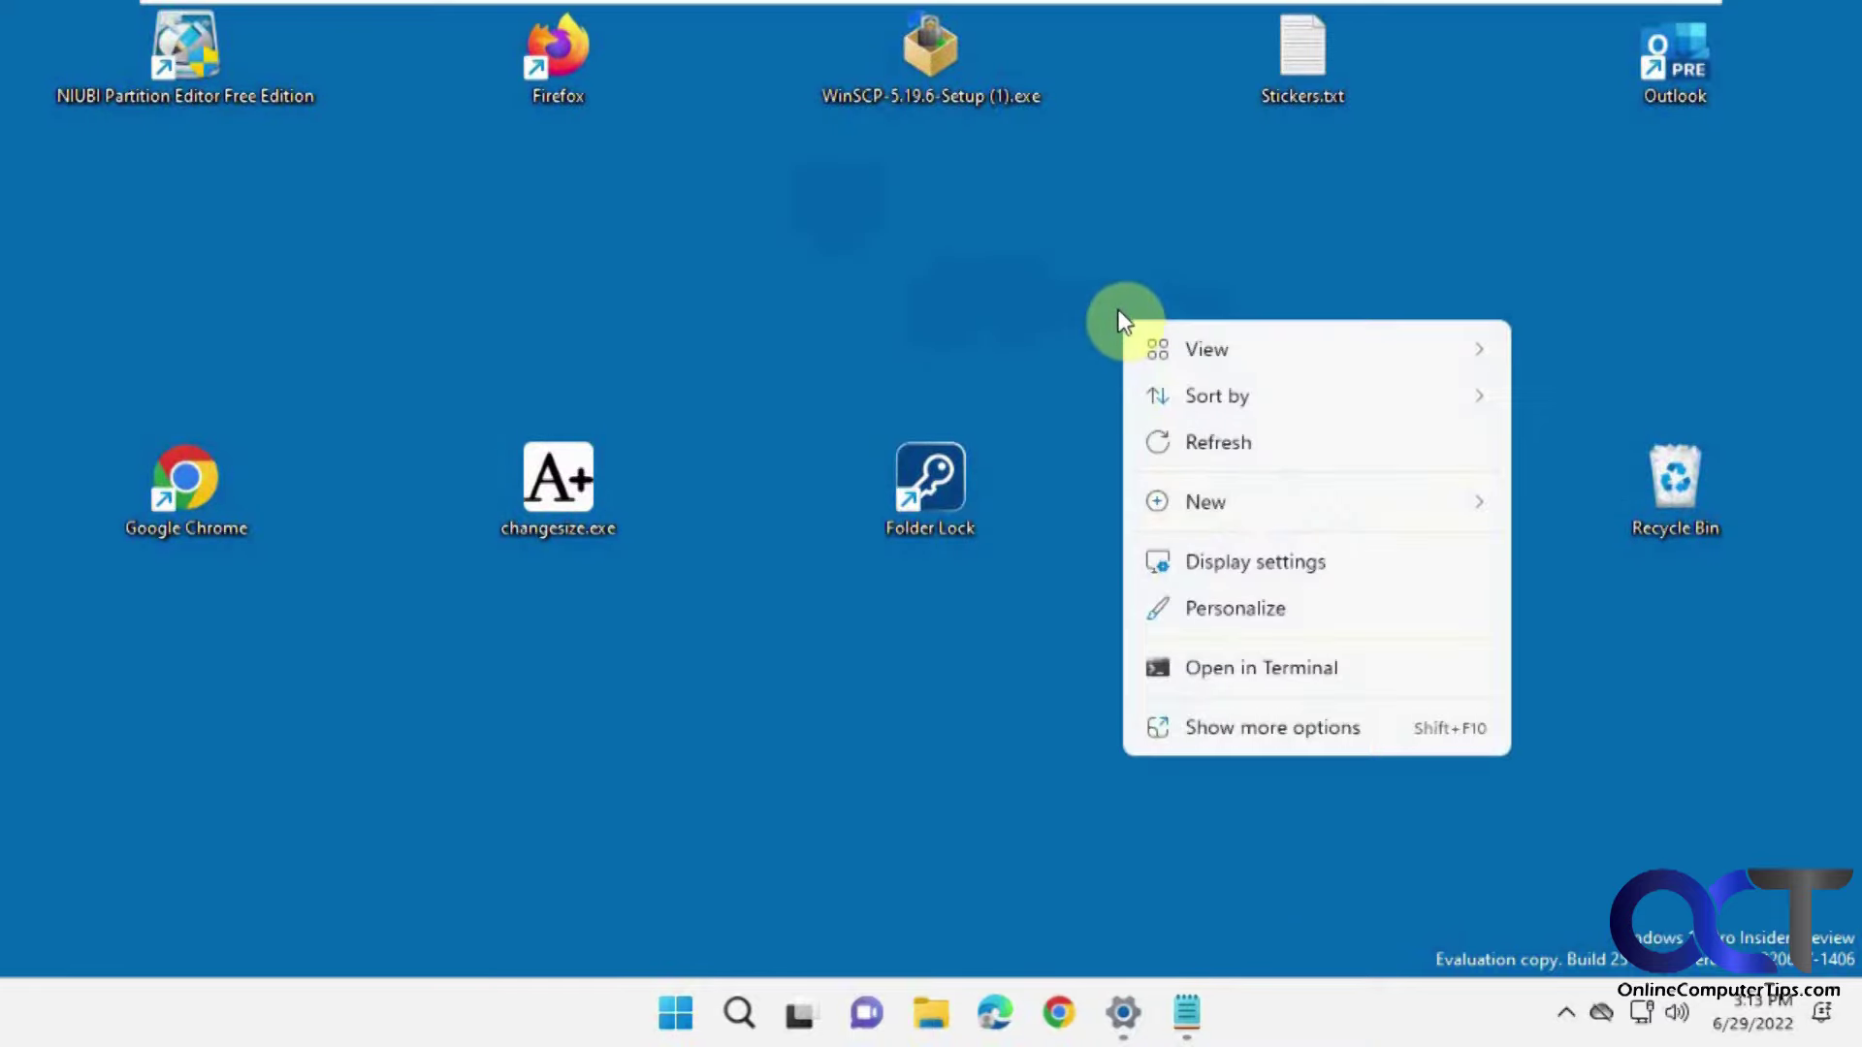
{"action": "mouse_move", "coordinate": [1202, 364]}
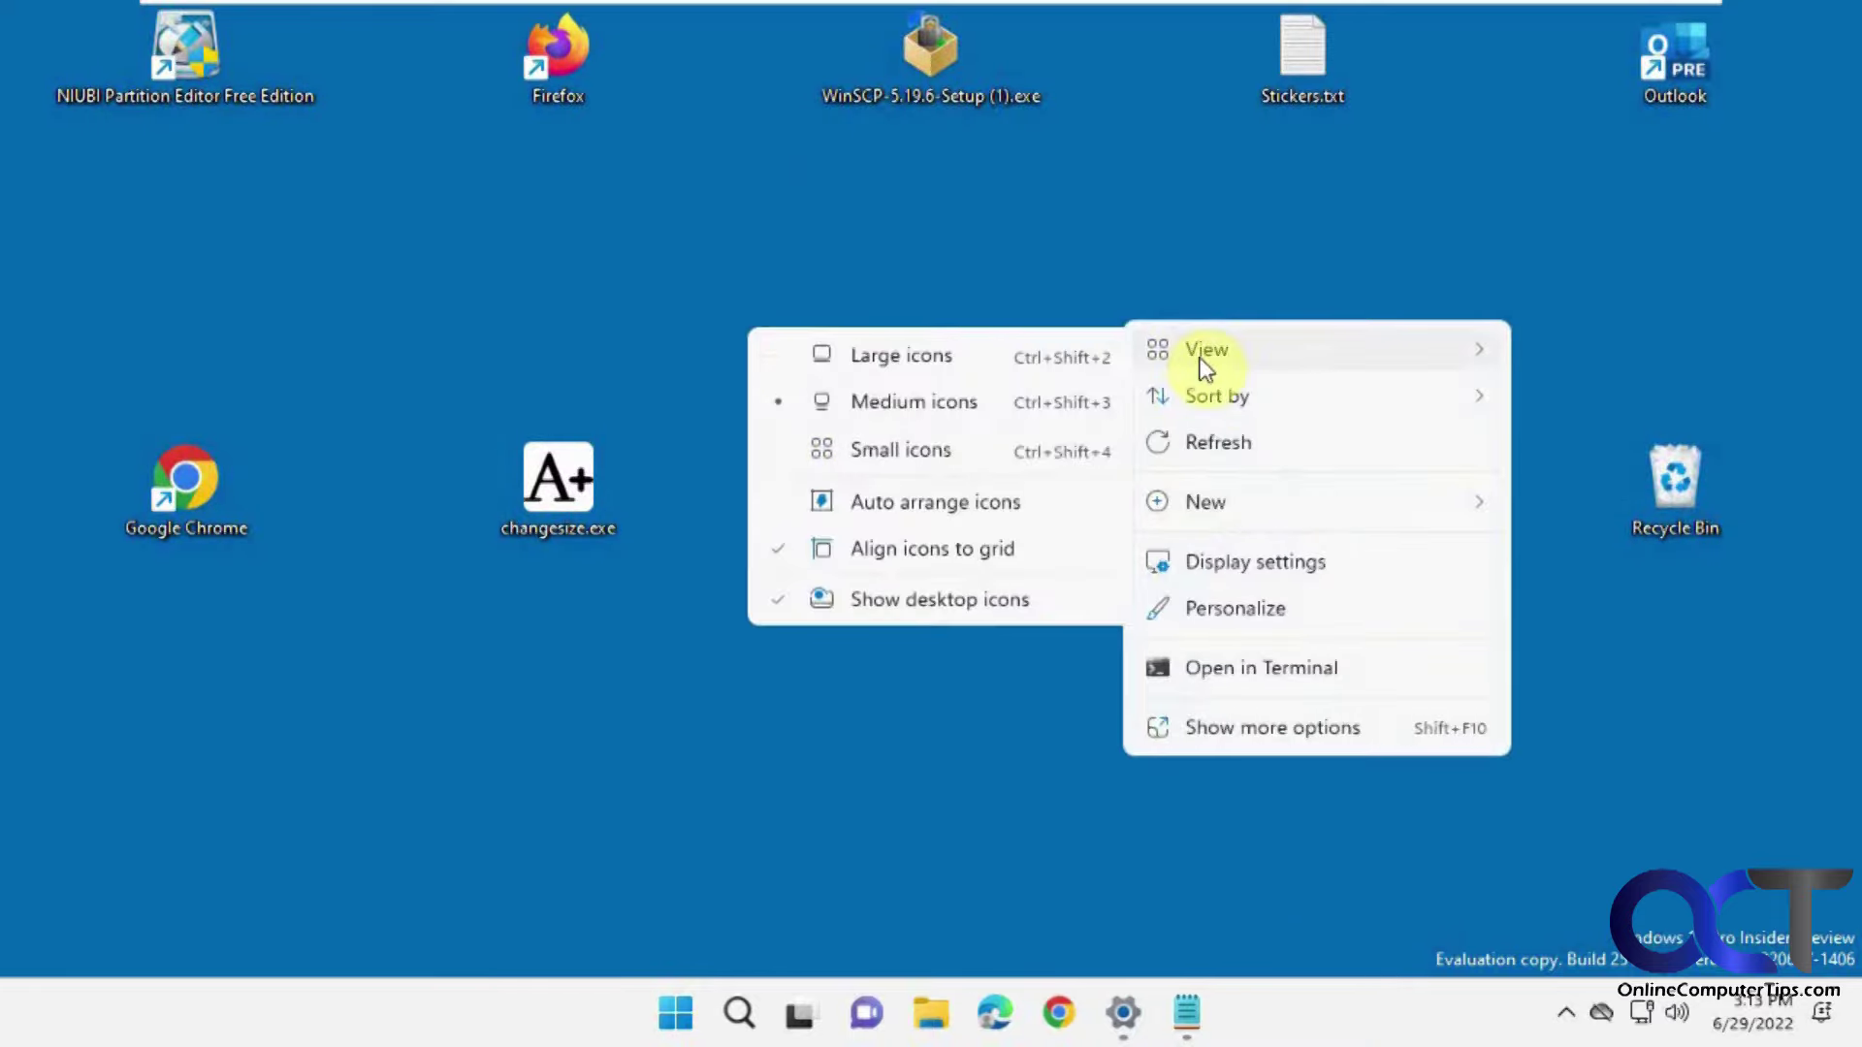
{"action": "mouse_move", "coordinate": [1254, 401]}
{"action": "mouse_move", "coordinate": [1351, 364]}
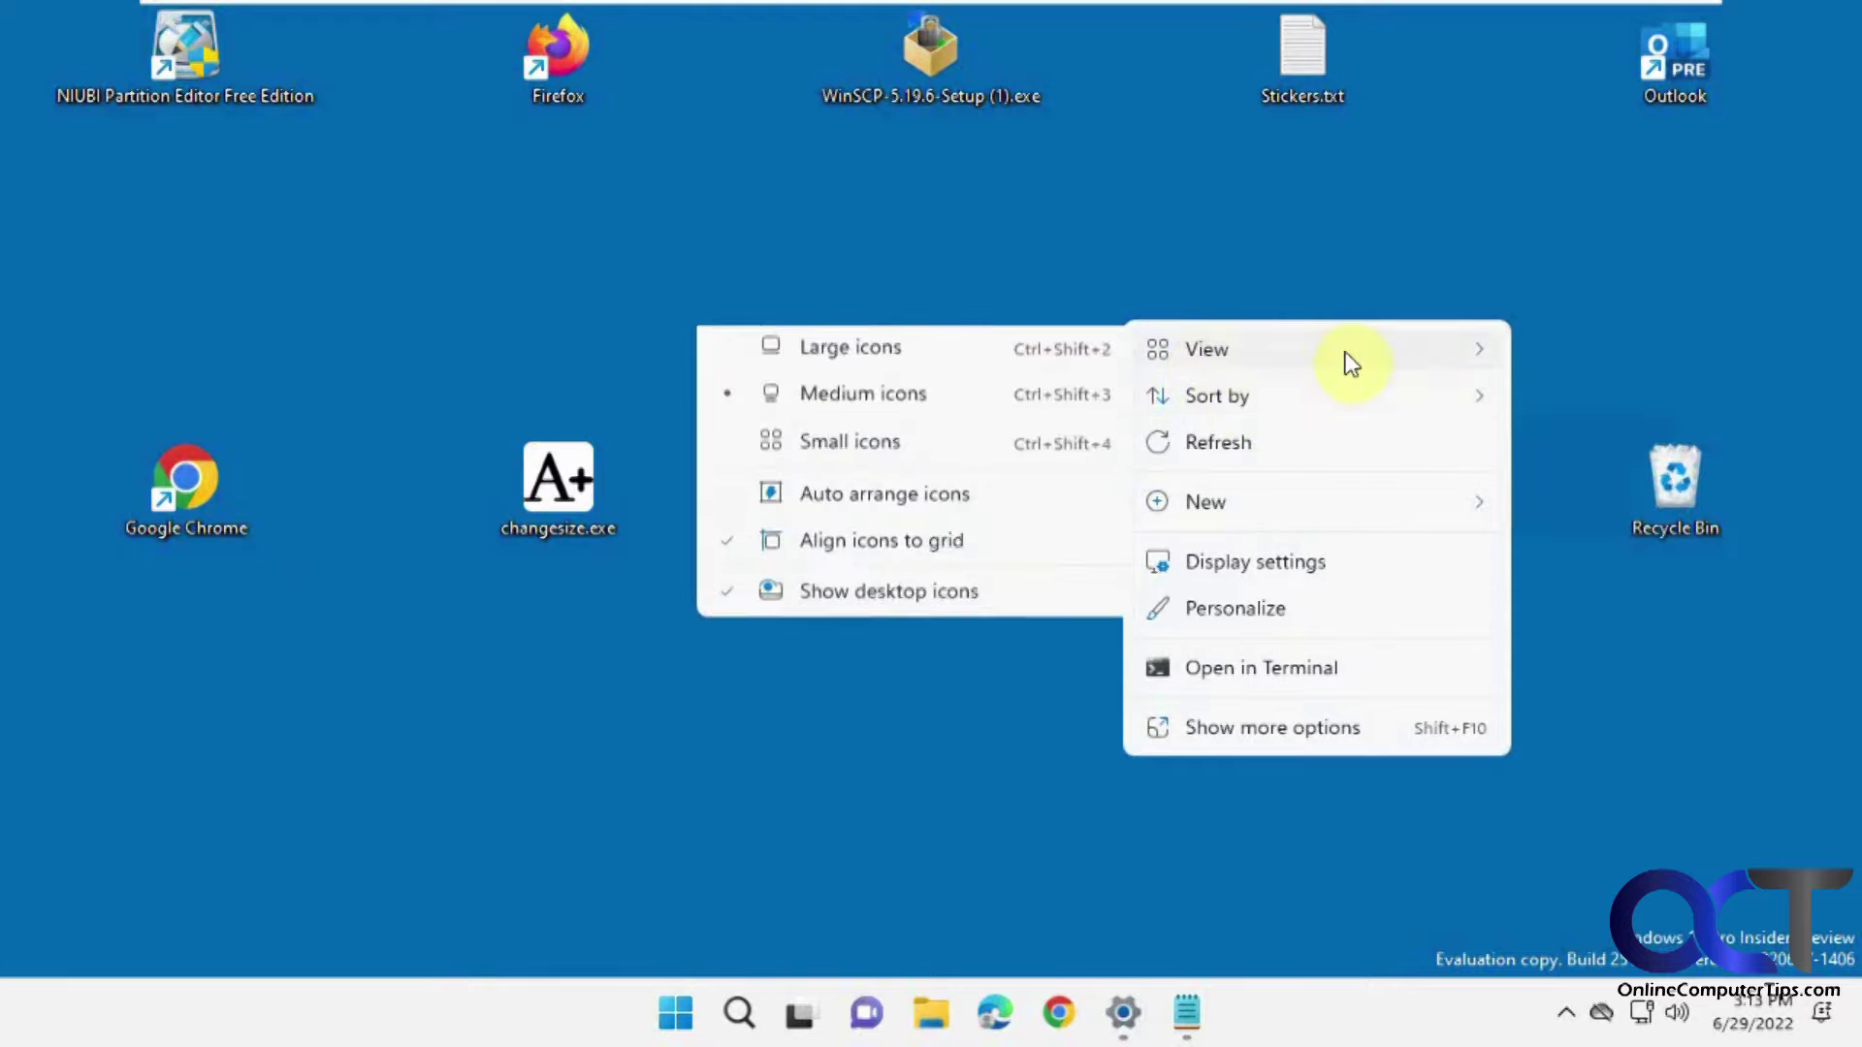
{"action": "left_click", "coordinate": [927, 546]}
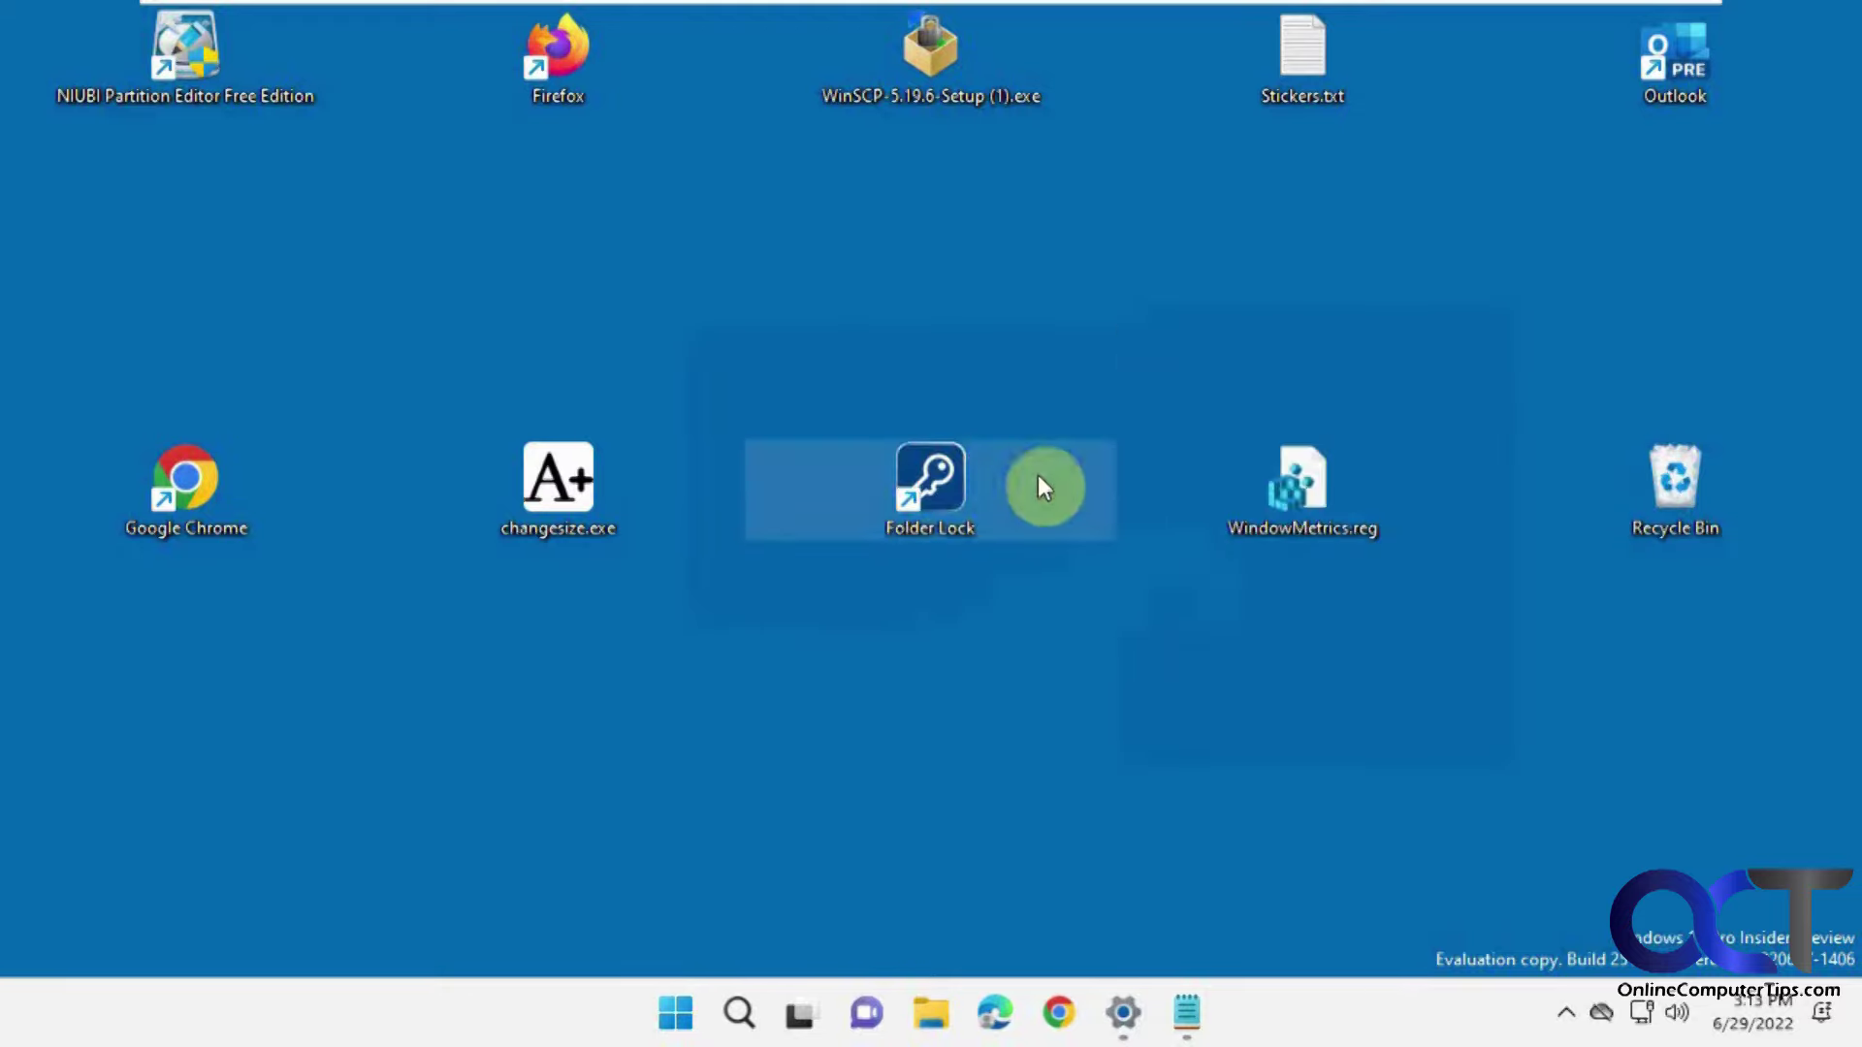
Place Folder Lock just below Firefox and bring up the Notepad registry notes.
{"action": "left_click_drag", "start_coordinate": [1037, 474], "coordinate": [560, 676]}
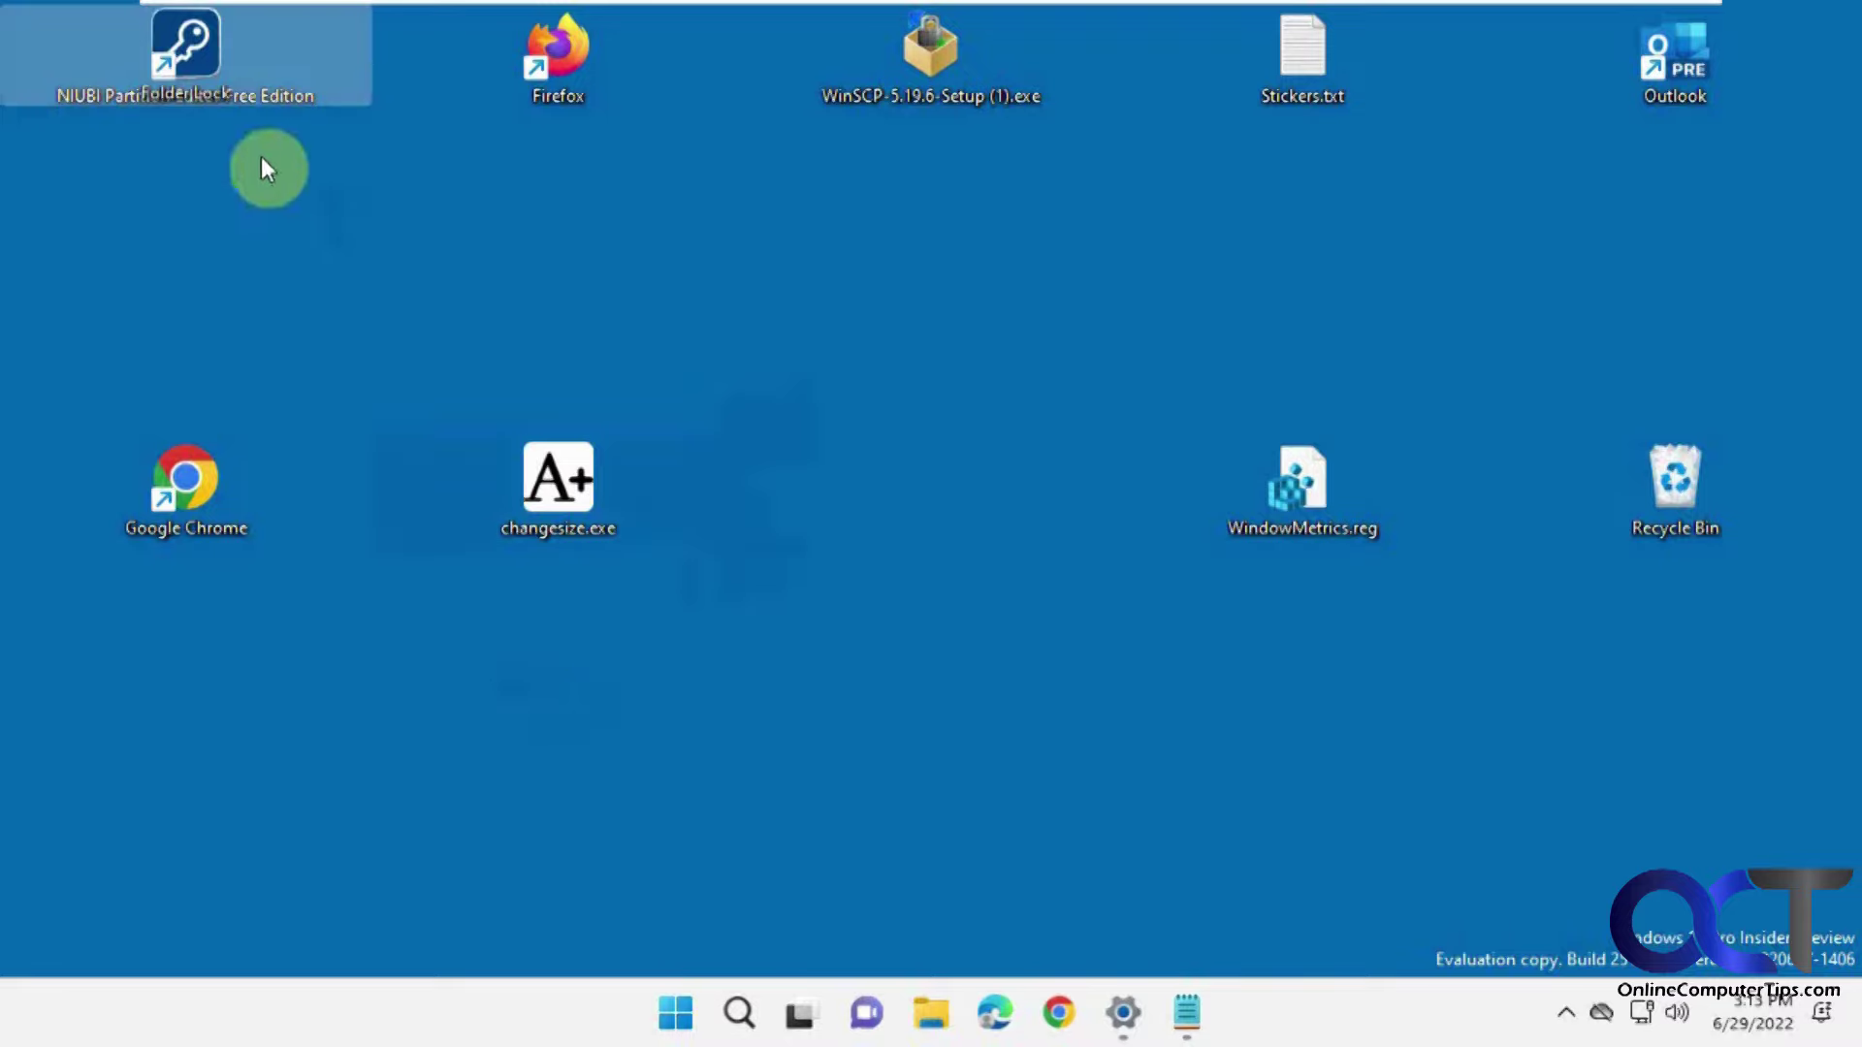
{"action": "left_click_drag", "start_coordinate": [211, 106], "coordinate": [590, 225]}
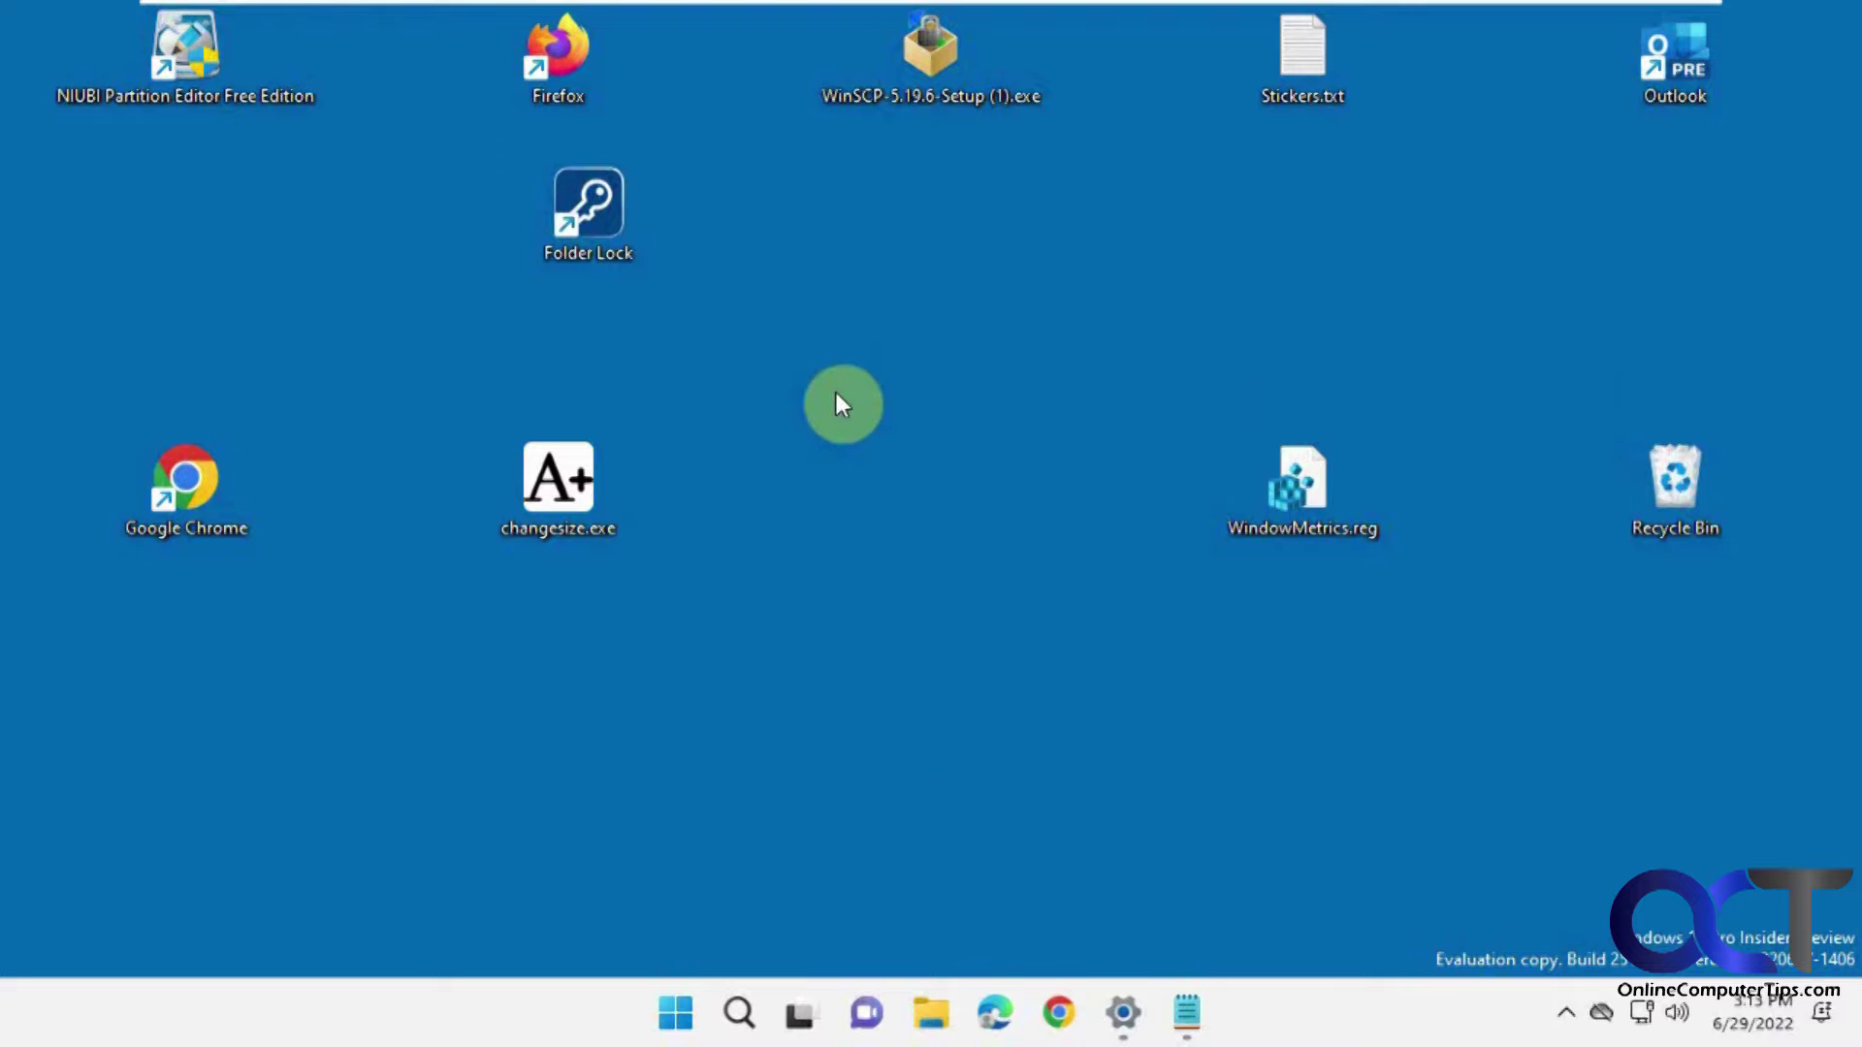
{"action": "left_click", "coordinate": [1187, 1012]}
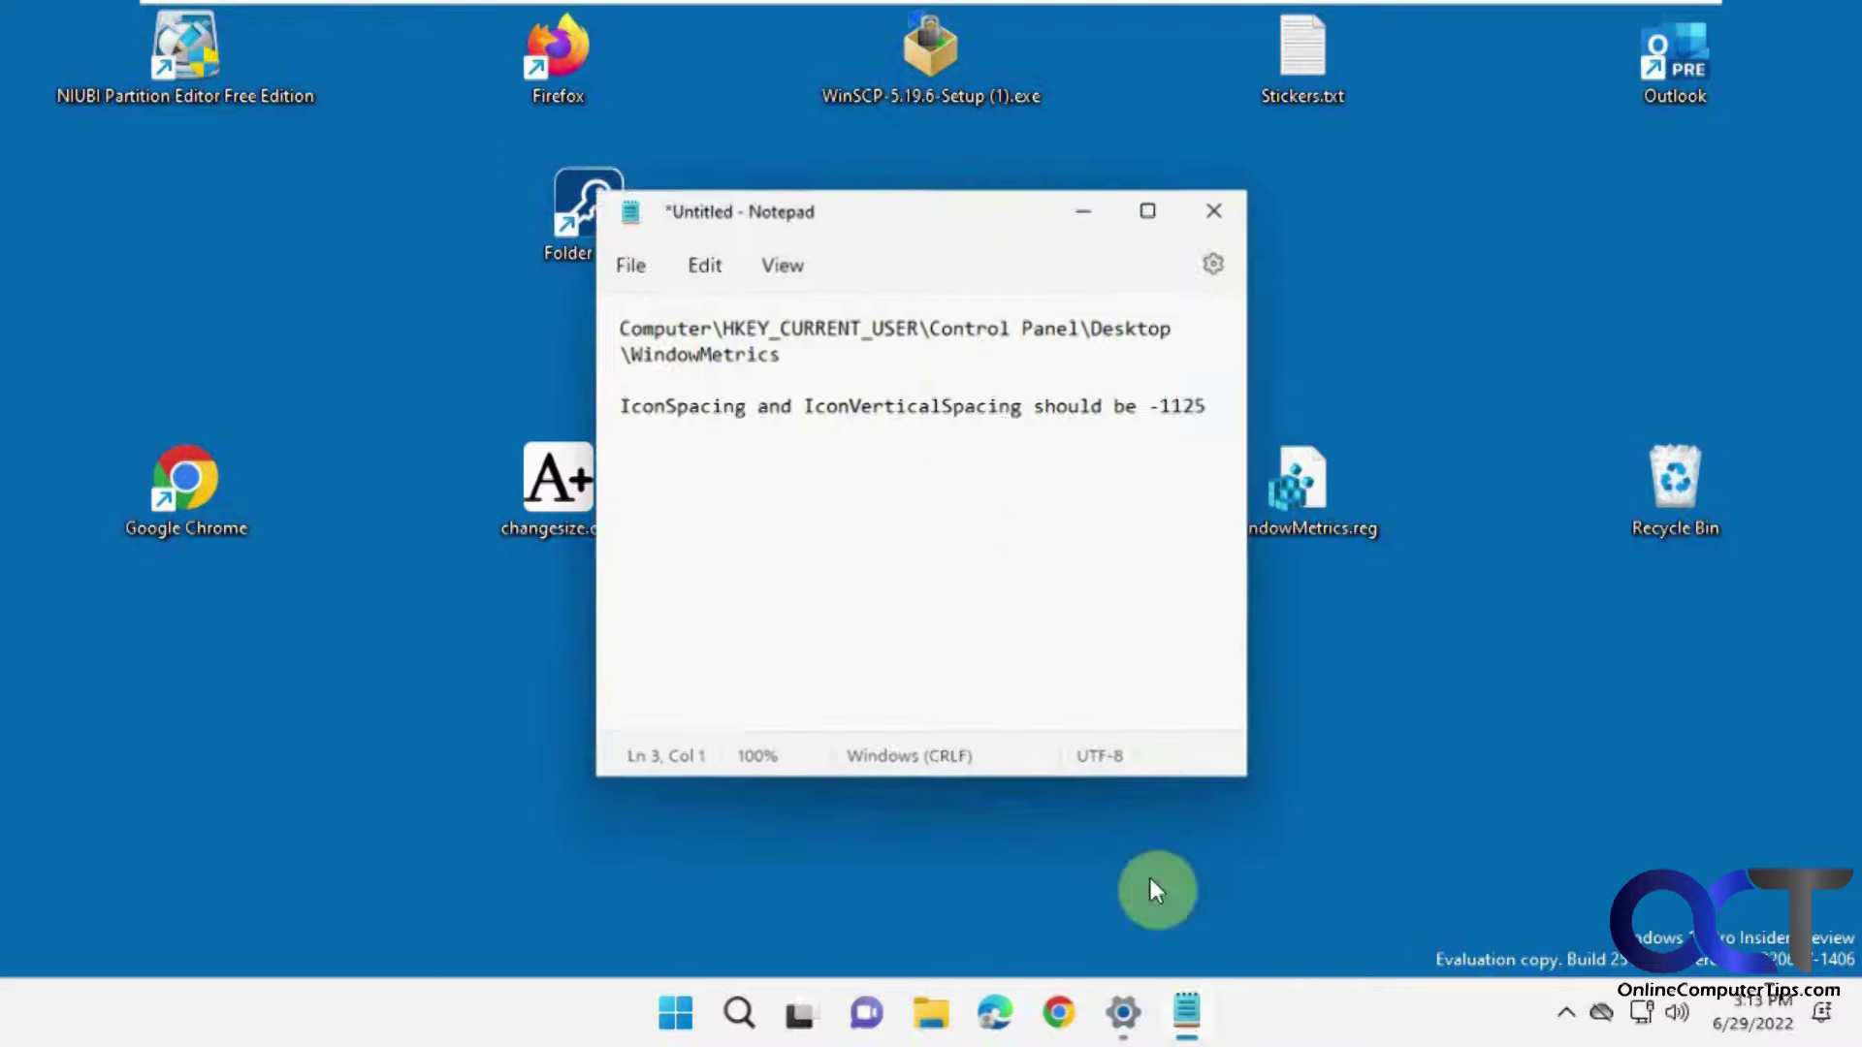
Launch Registry Editor and jump to HKEY_CURRENT_USER\Control Panel\Desktop\WindowMetrics by pasting the copied path.
{"action": "left_click_drag", "start_coordinate": [776, 347], "coordinate": [618, 324]}
{"action": "key", "text": "ctrl+c"}
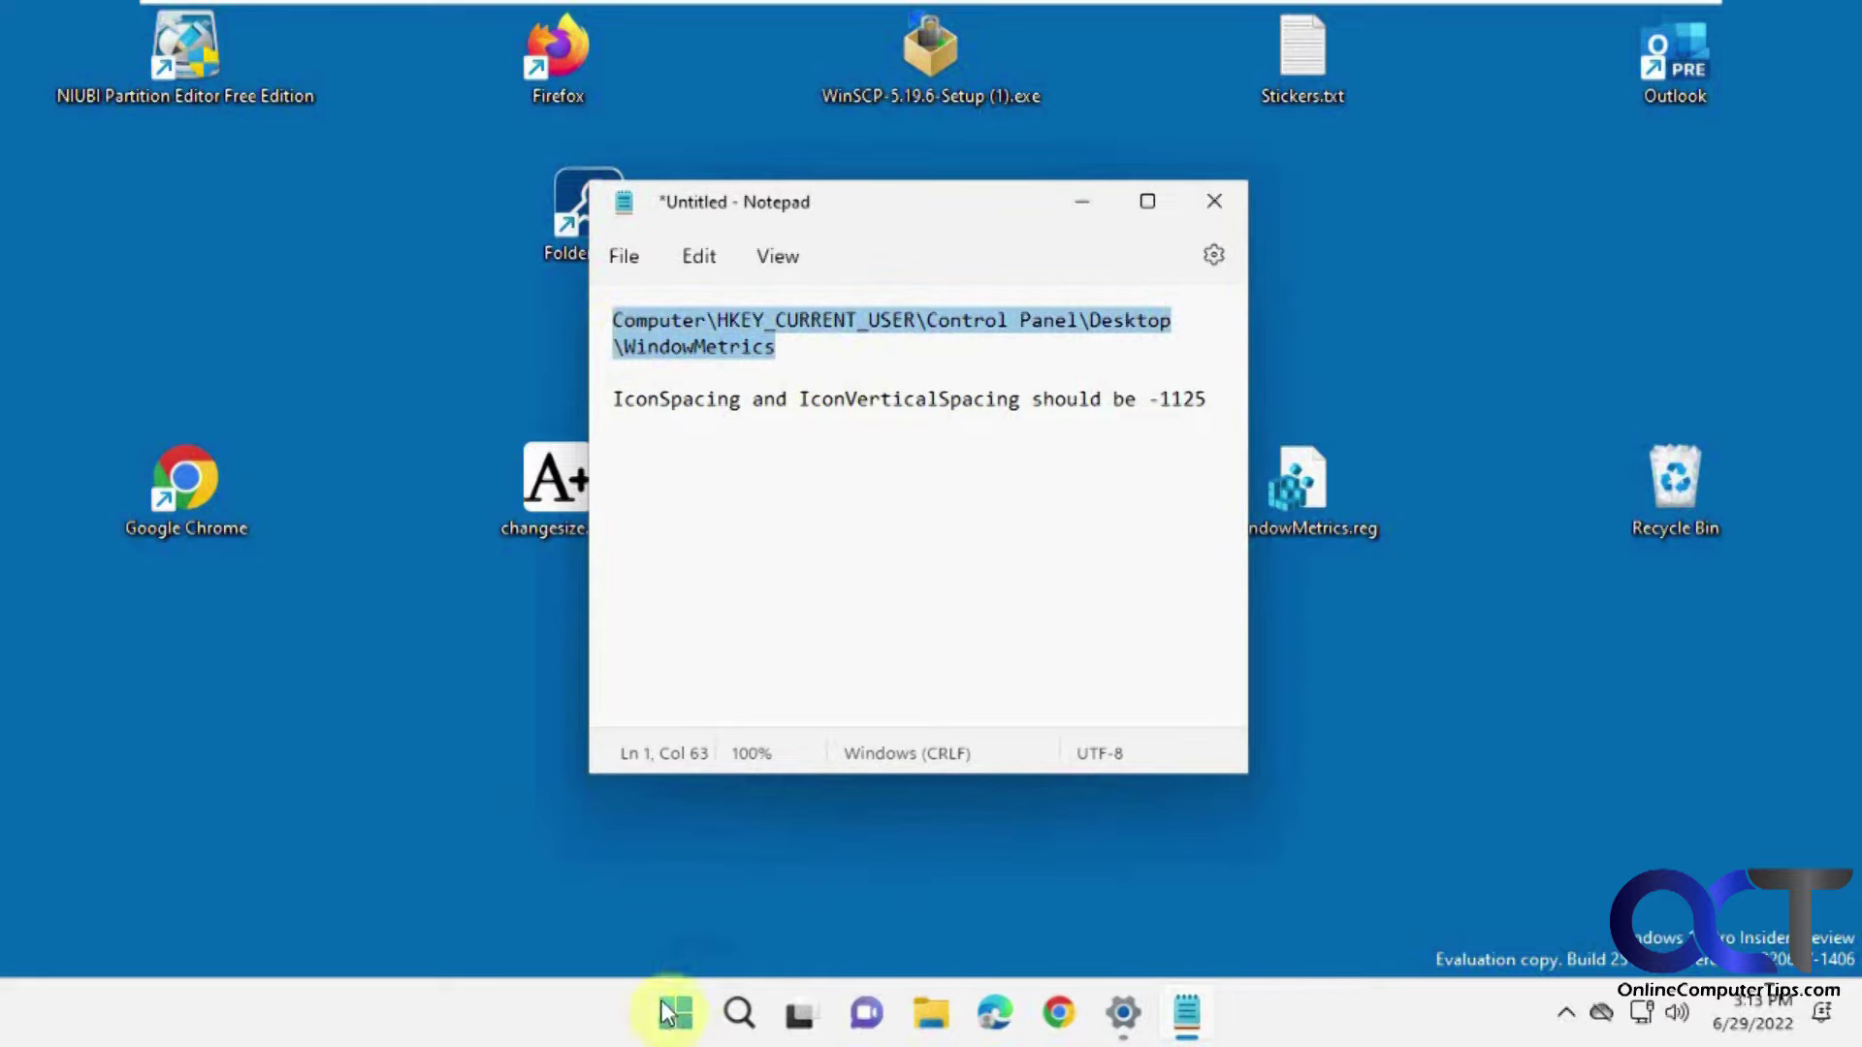
{"action": "left_click", "coordinate": [675, 1012]}
{"action": "type", "text": "reg"}
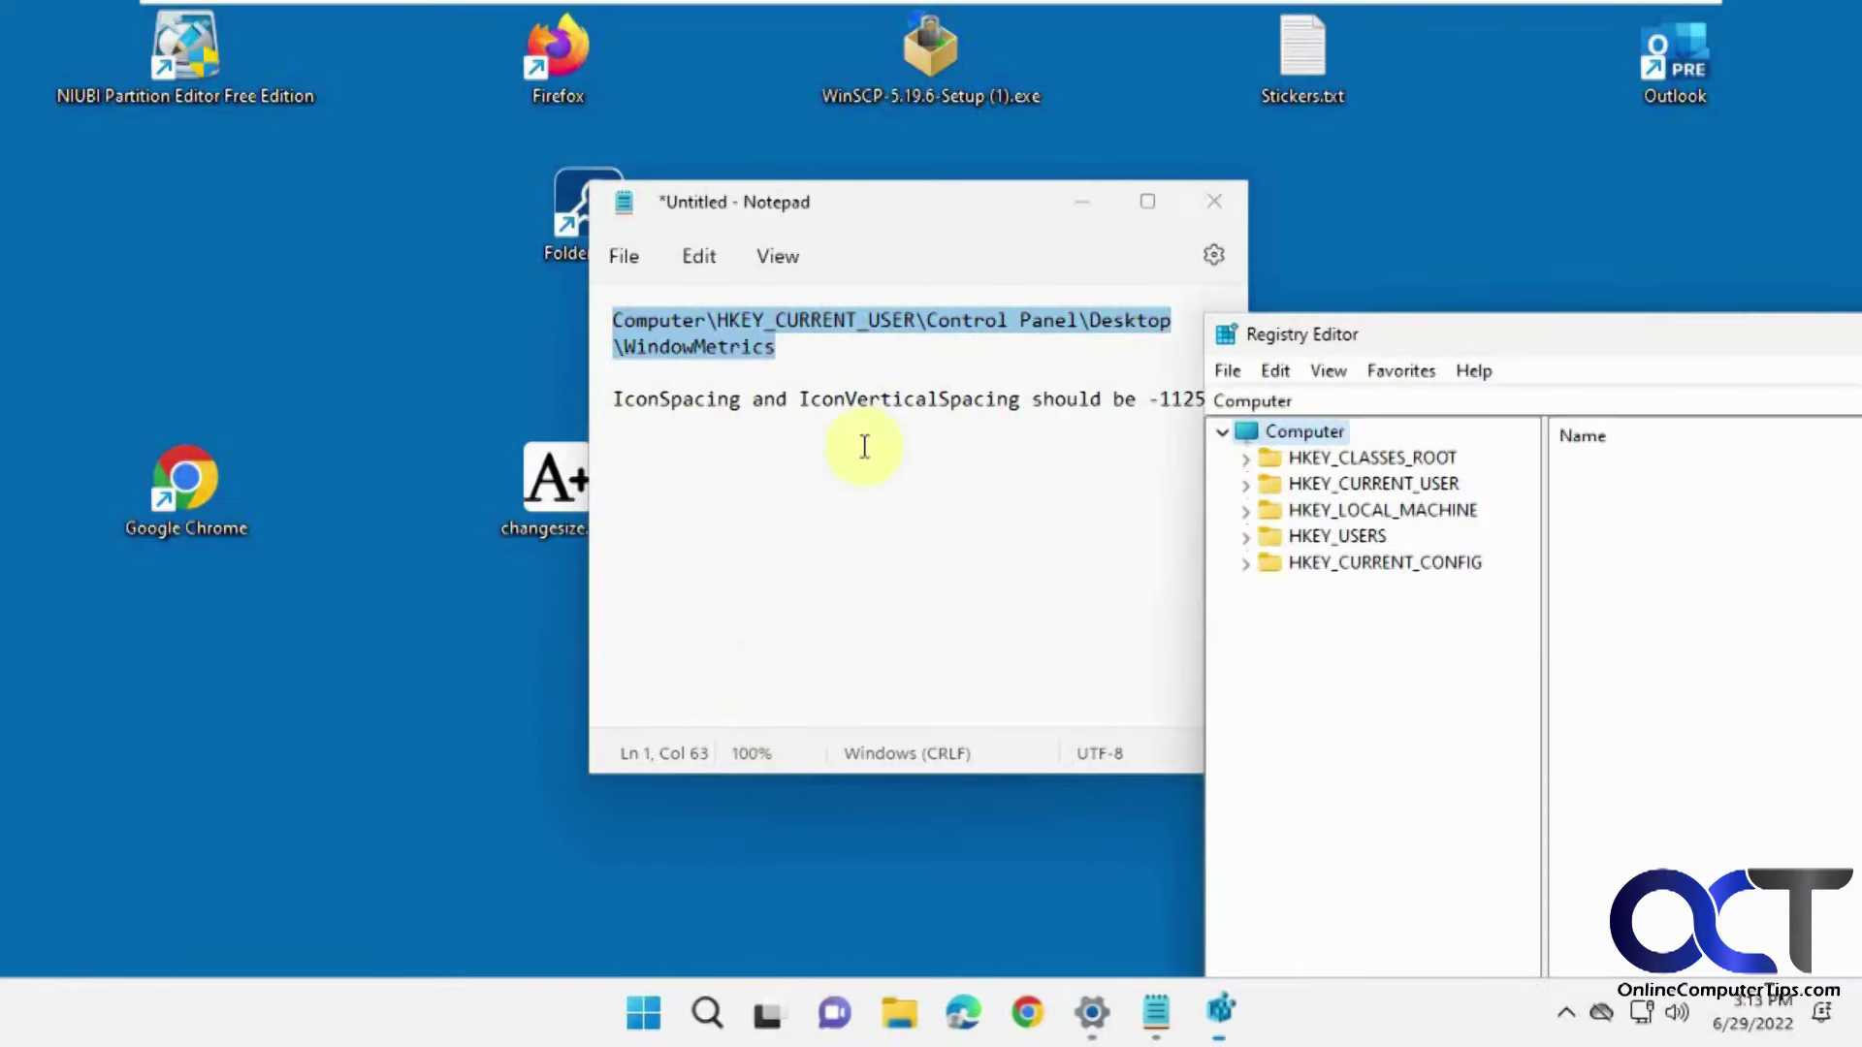
{"action": "left_click_drag", "start_coordinate": [1475, 353], "coordinate": [490, 131]}
{"action": "left_click", "coordinate": [548, 183]}
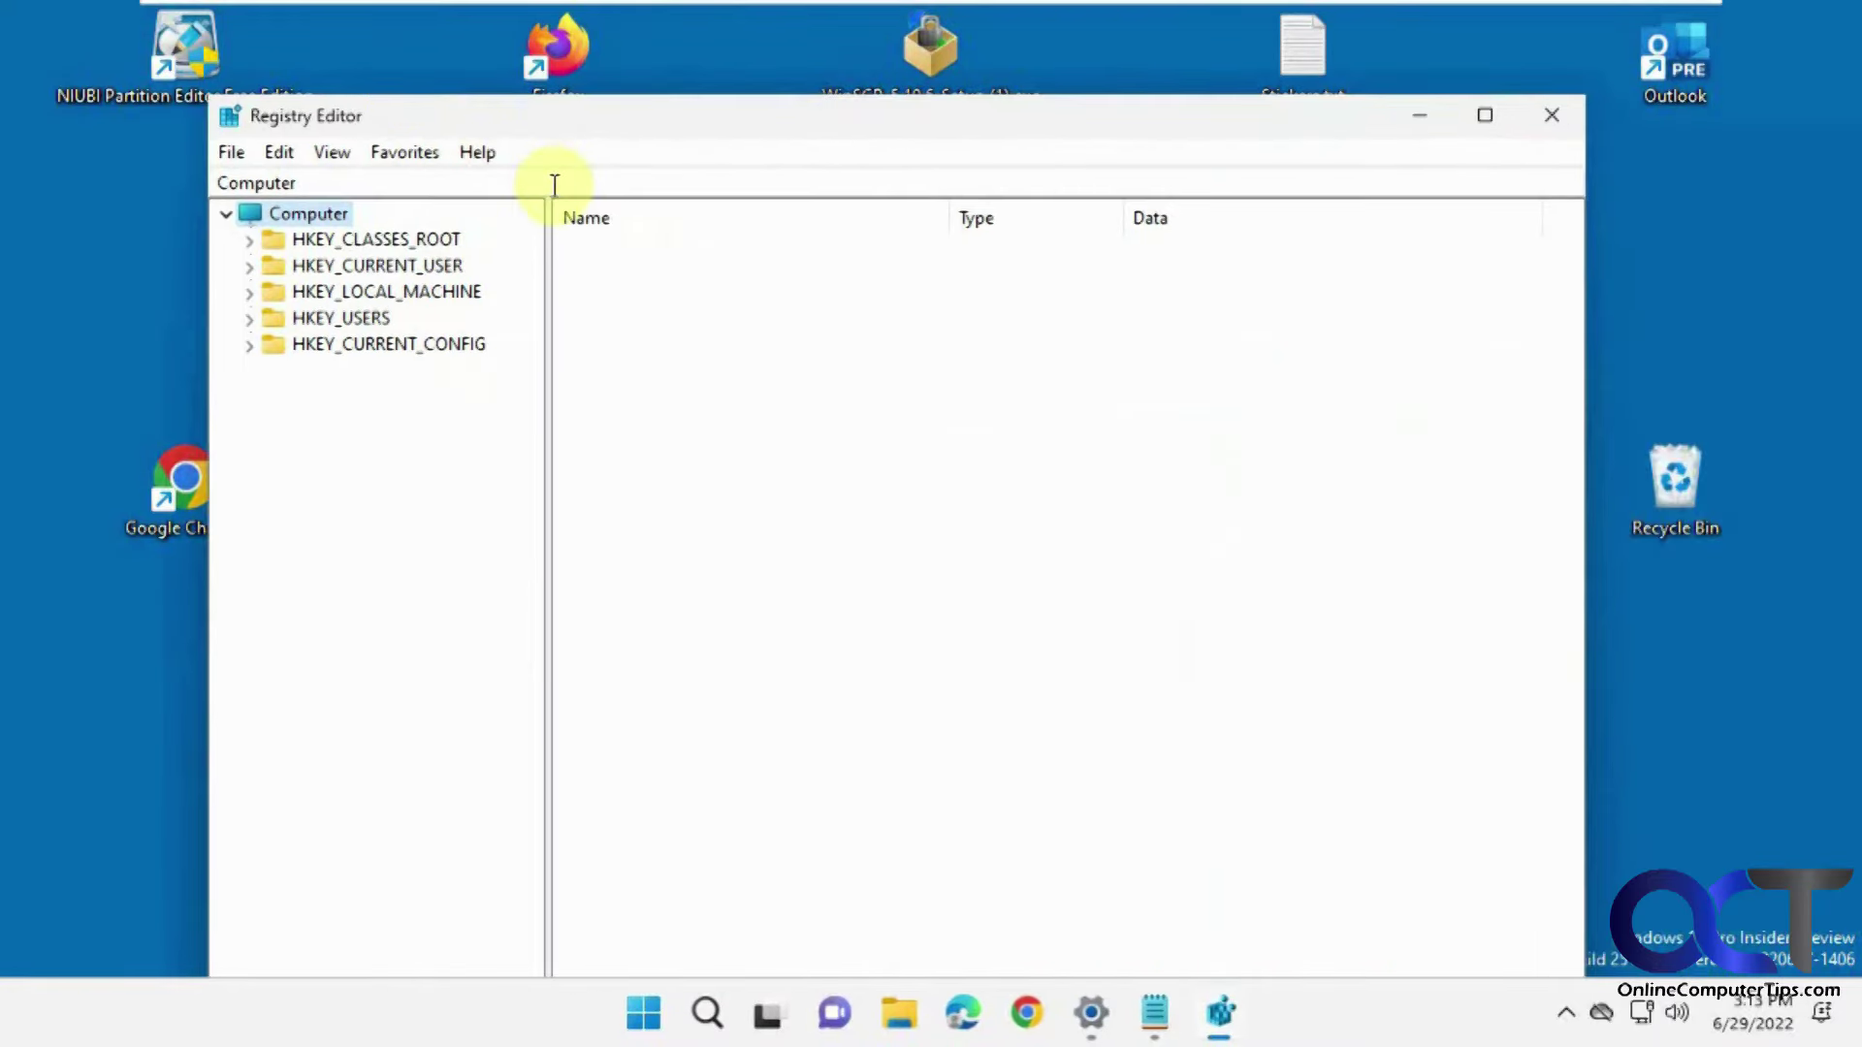
{"action": "key", "text": "ctrl+a"}
{"action": "key", "text": "ctrl+v"}
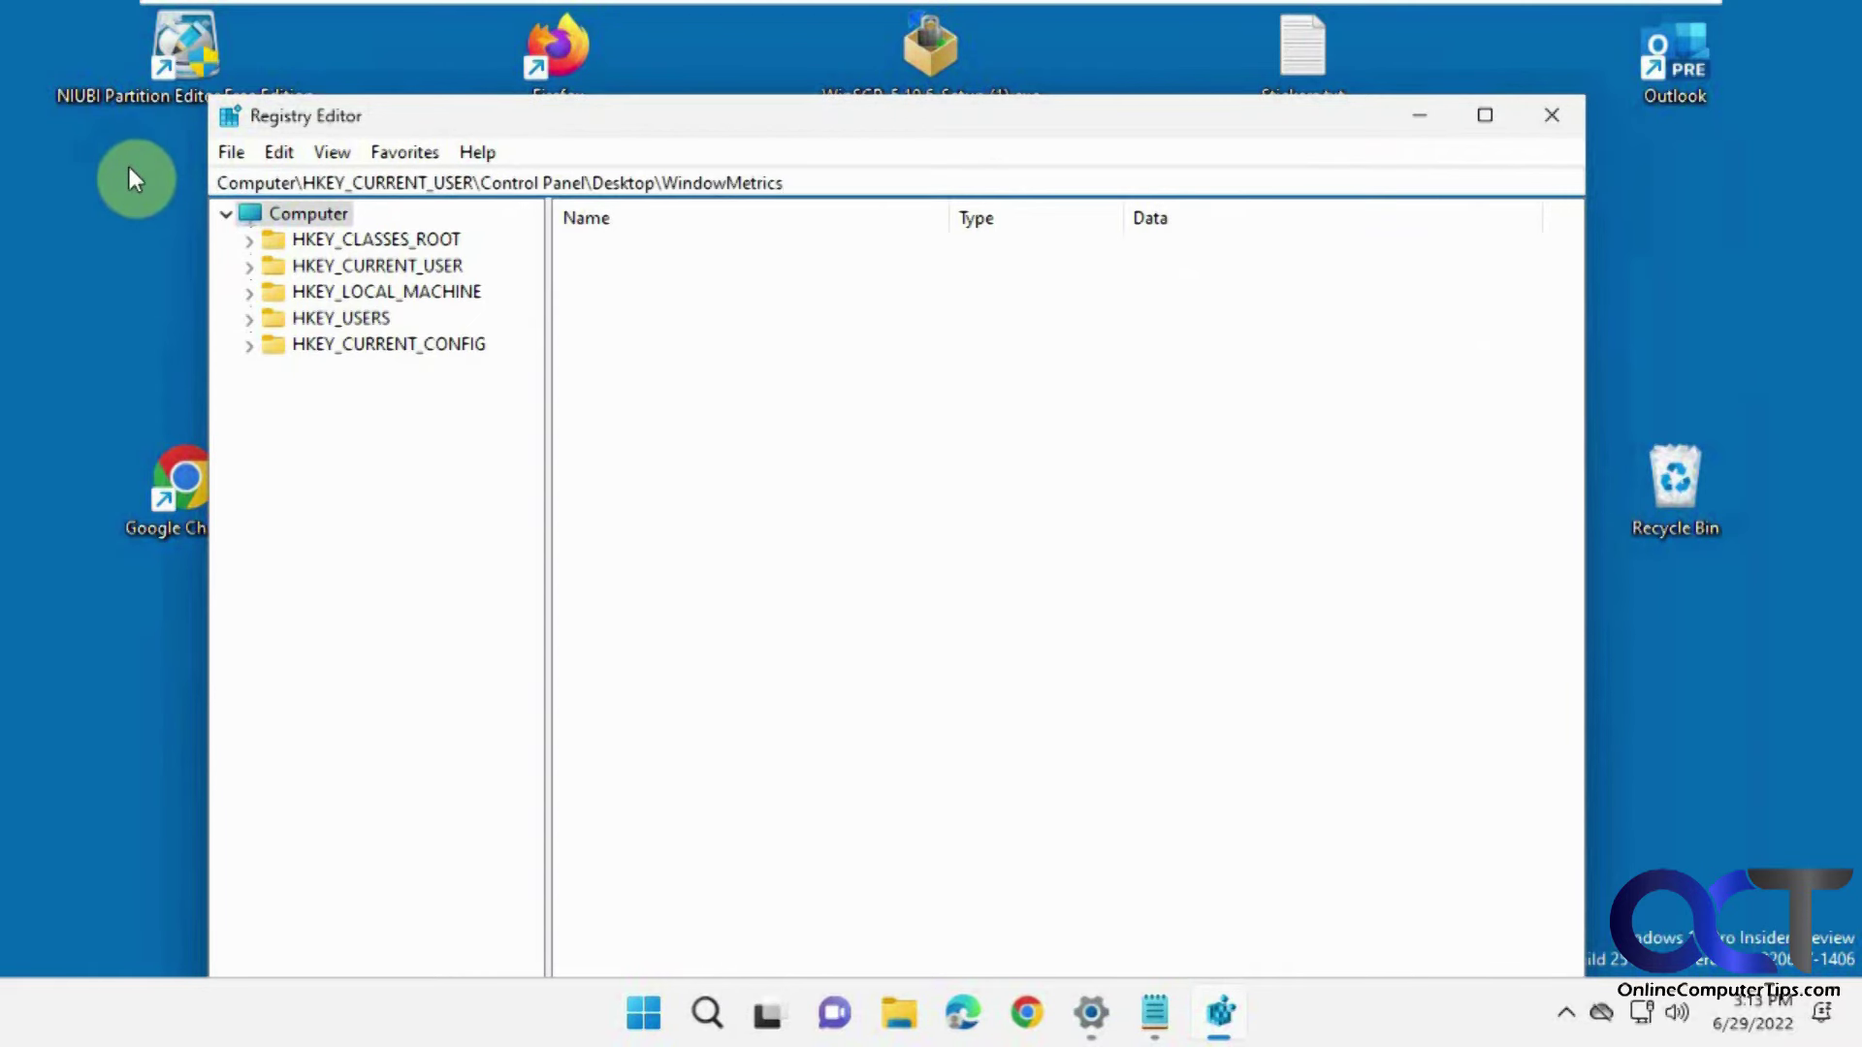
{"action": "key", "text": "Return"}
Select the value -1125 in the Notepad notes and return to Registry Editor.
{"action": "left_click", "coordinate": [1168, 1036]}
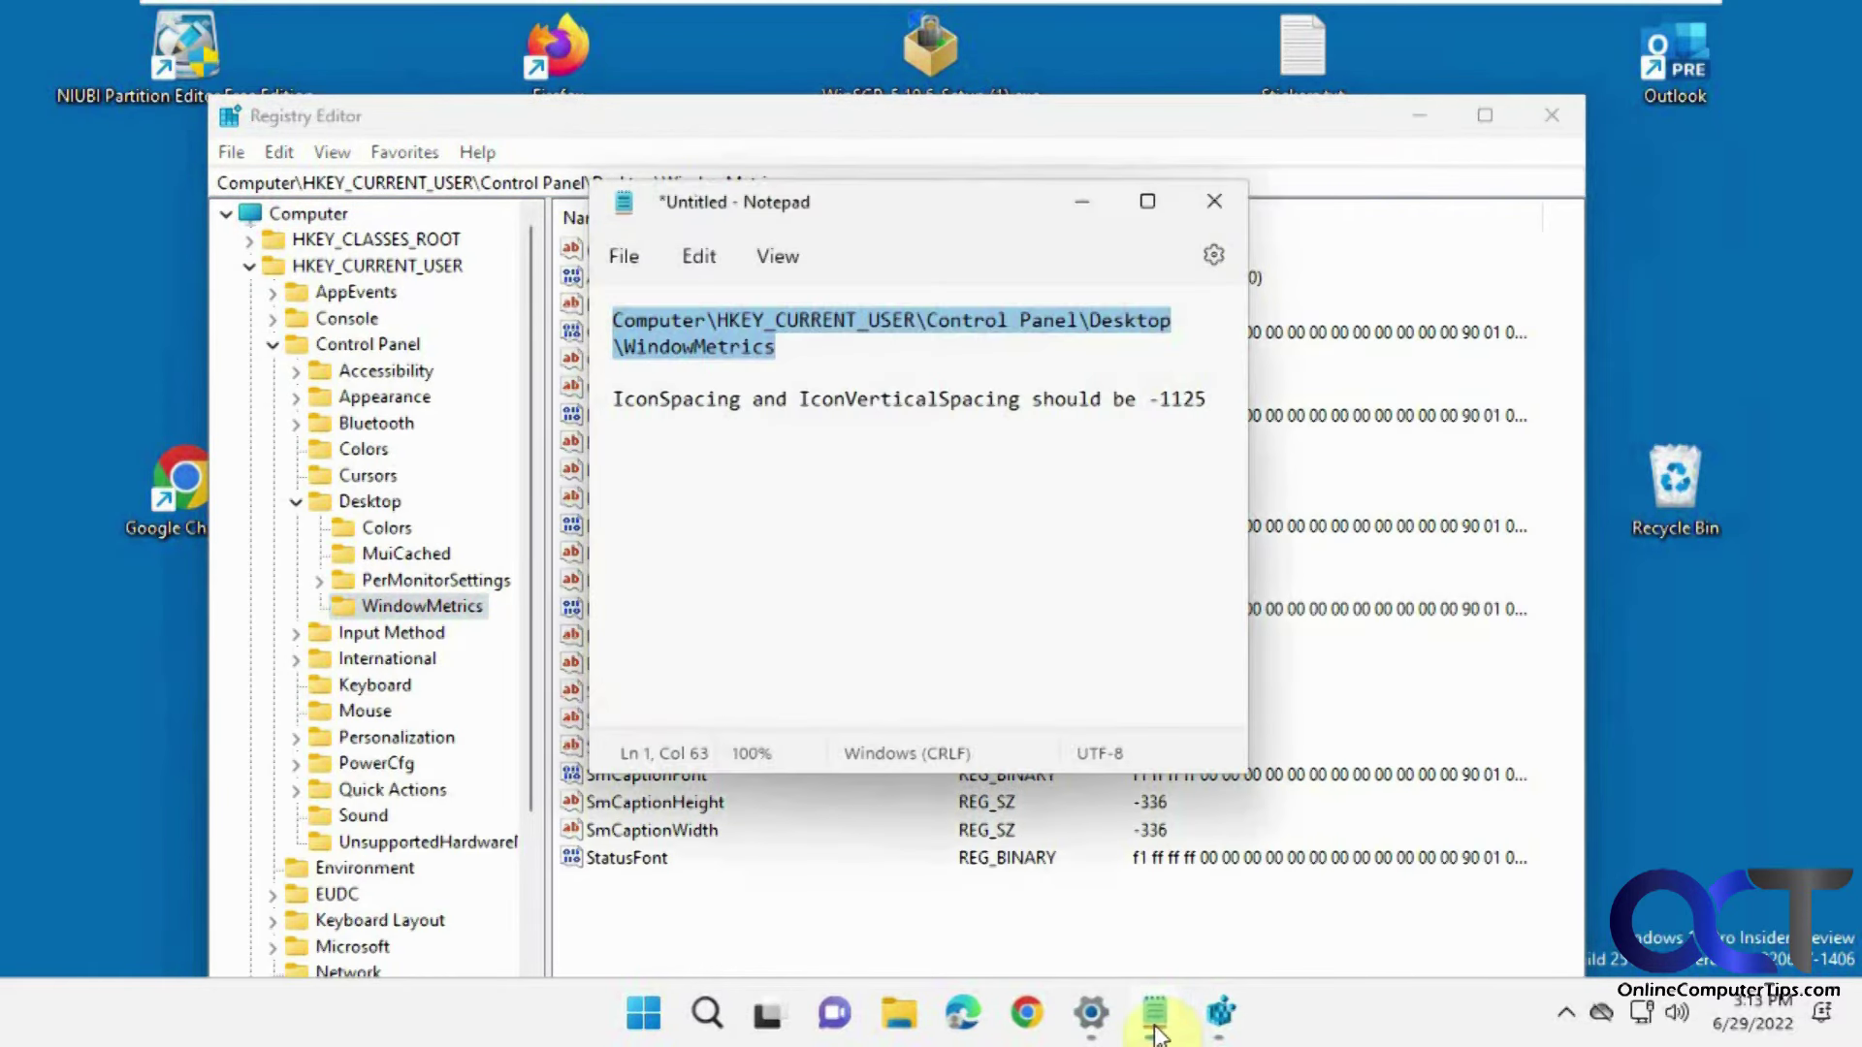
{"action": "left_click", "coordinate": [877, 449]}
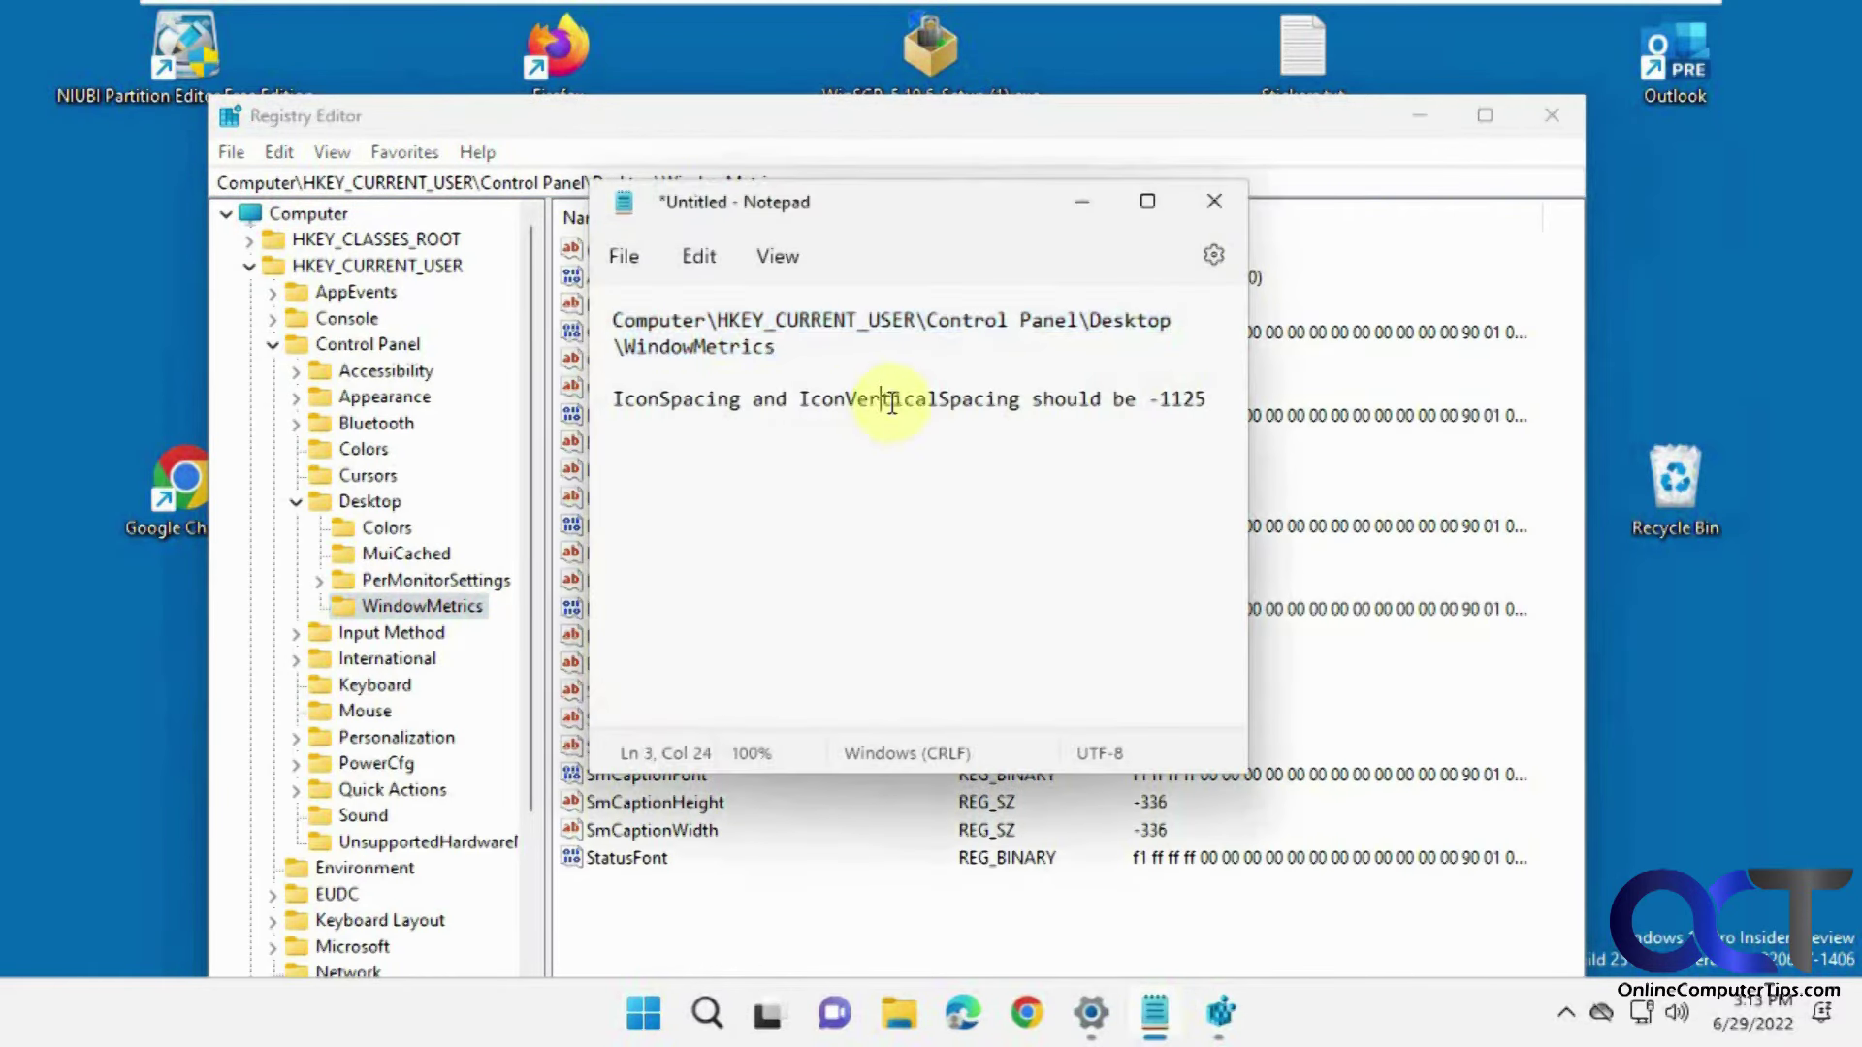
{"action": "left_click_drag", "start_coordinate": [1227, 405], "coordinate": [1158, 404]}
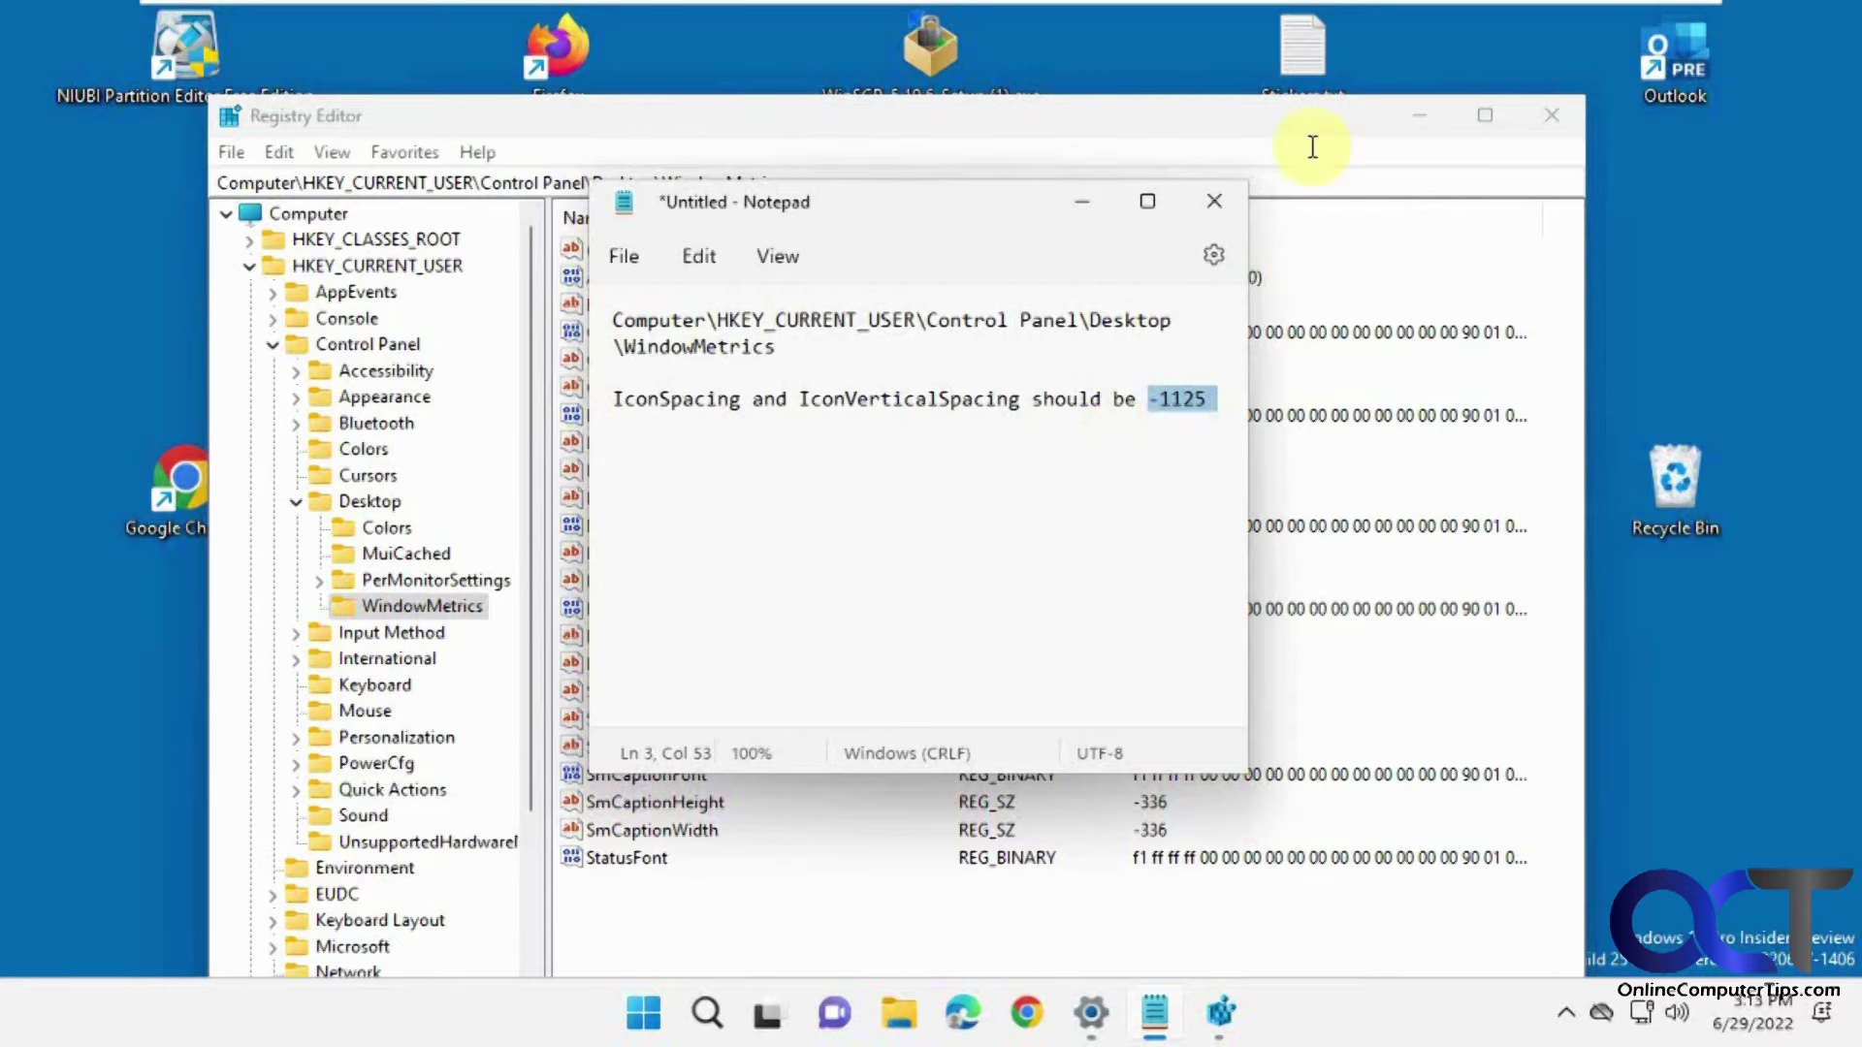
{"action": "left_click", "coordinate": [1307, 109]}
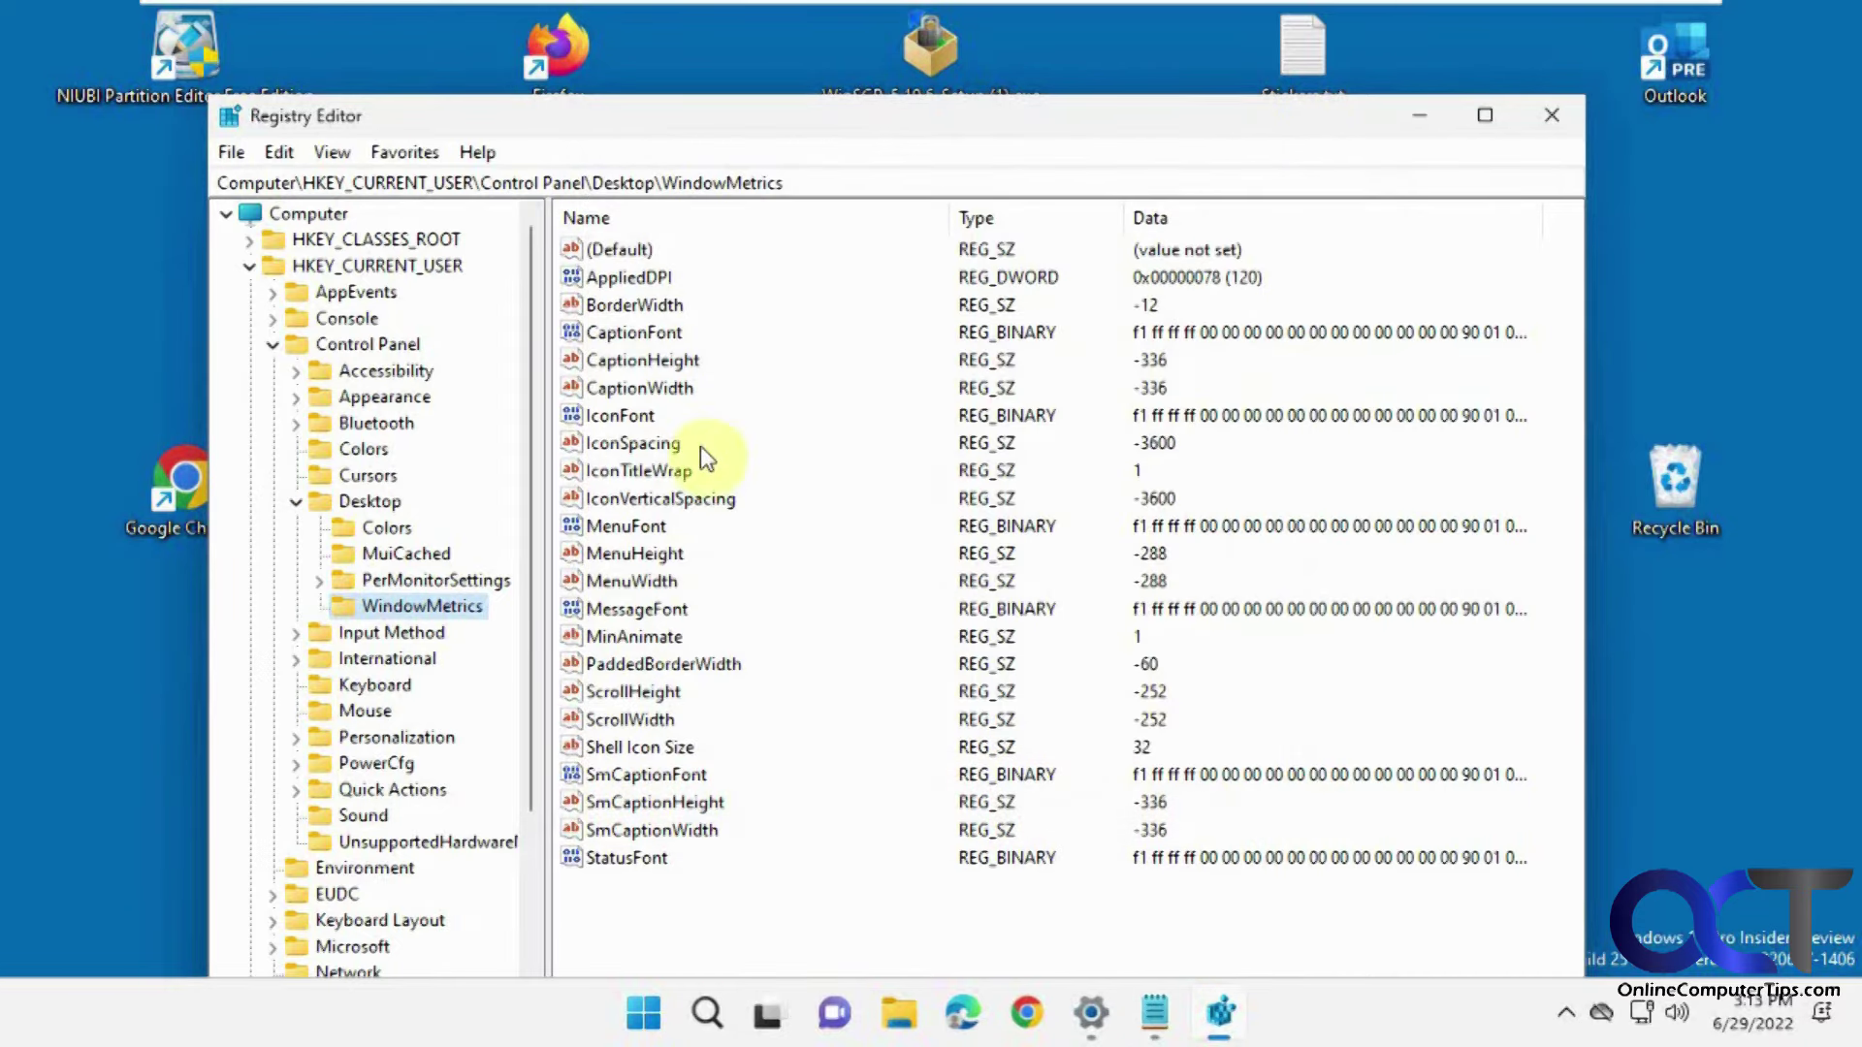
Replace -3600 with -1125 for IconSpacing and IconVerticalSpacing, then close Registry Editor.
{"action": "double_click", "coordinate": [669, 443]}
{"action": "type", "text": "-1125"}
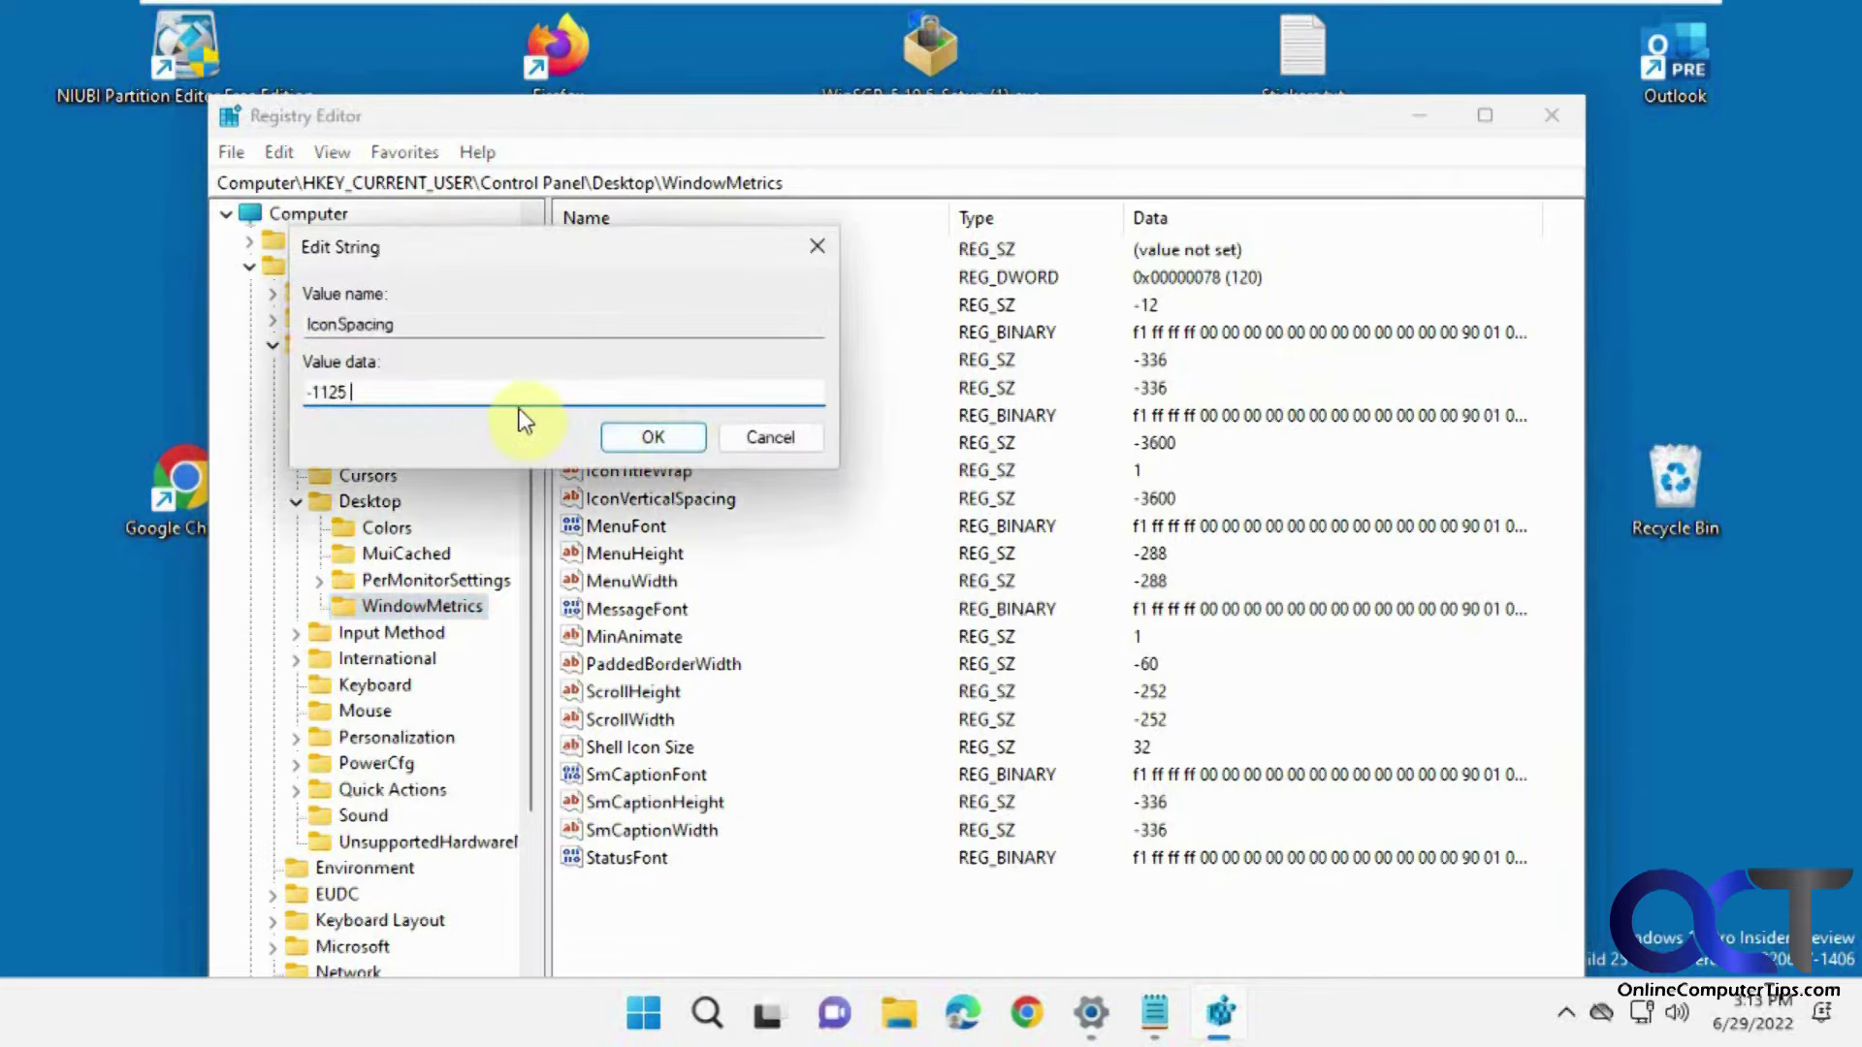
{"action": "left_click", "coordinate": [656, 437]}
{"action": "double_click", "coordinate": [669, 499]}
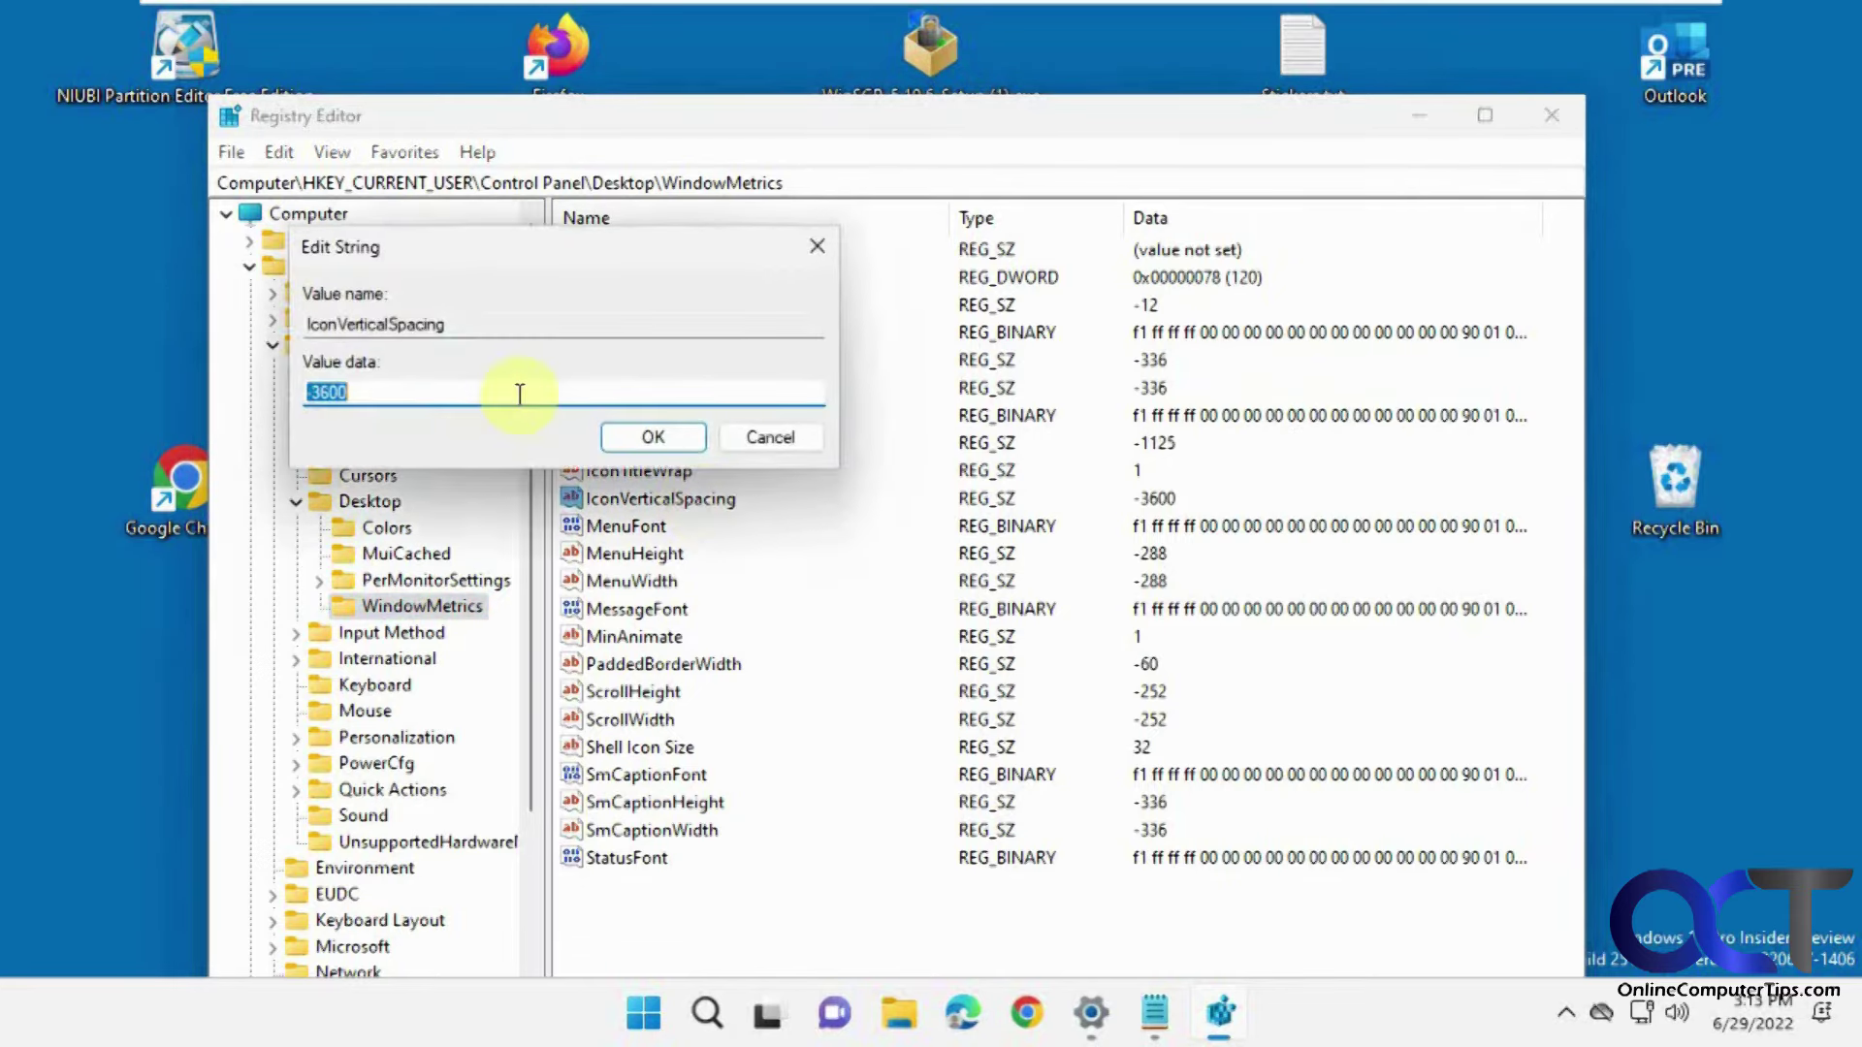
{"action": "type", "text": "-1125"}
{"action": "left_click", "coordinate": [653, 437]}
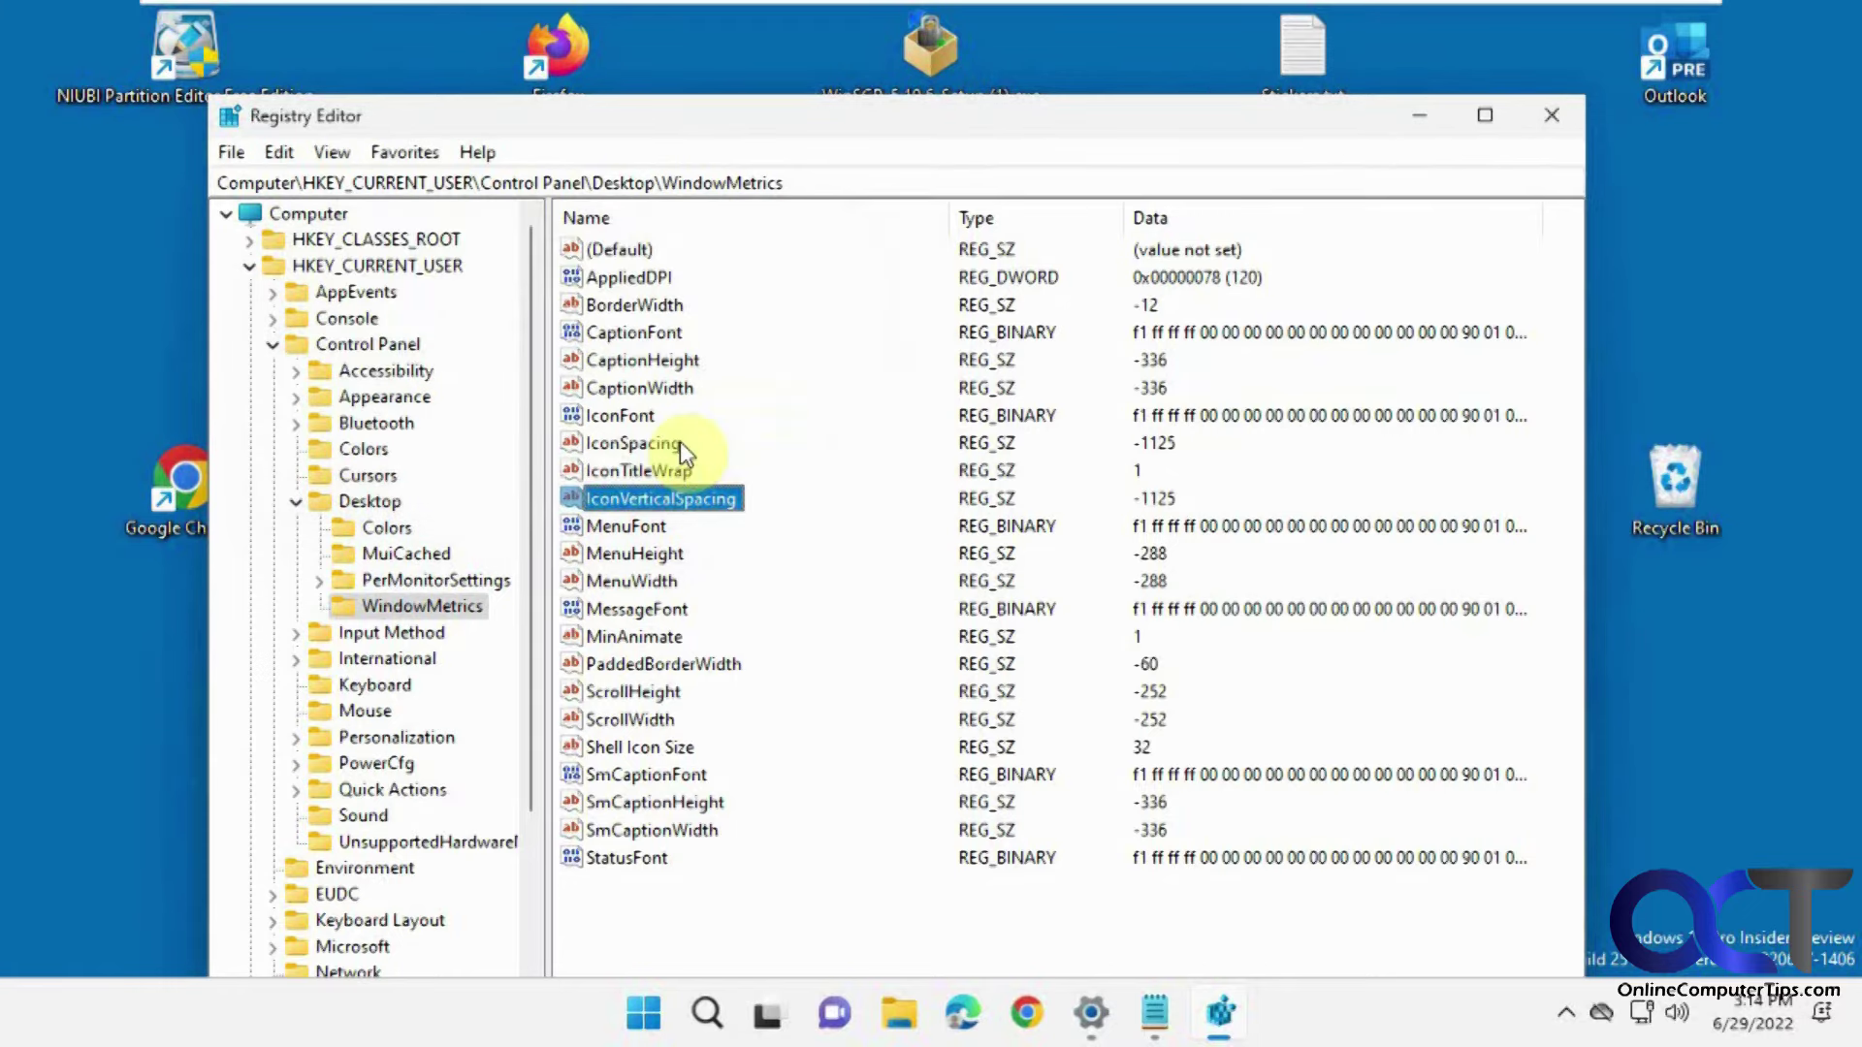
{"action": "left_click", "coordinate": [1549, 116]}
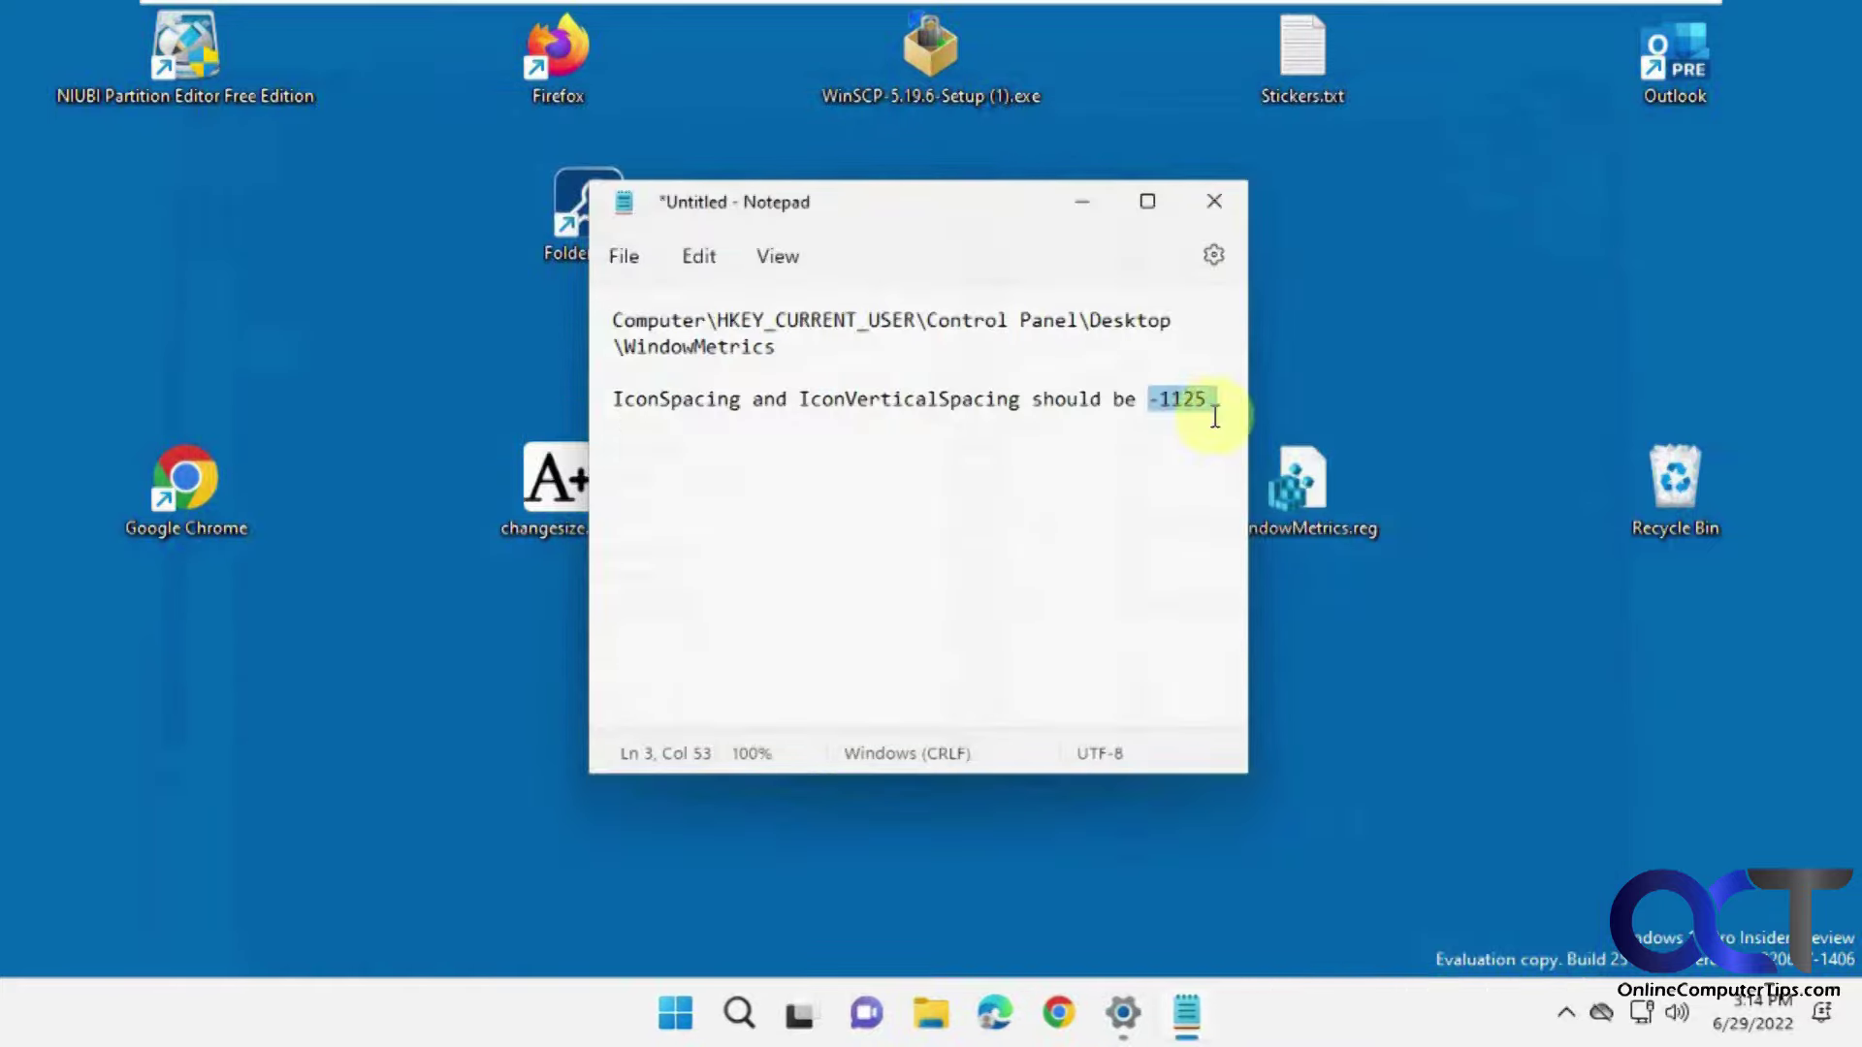
Minimize Notepad, open Task Manager and restart the Windows Explorer process.
{"action": "left_click", "coordinate": [1073, 209]}
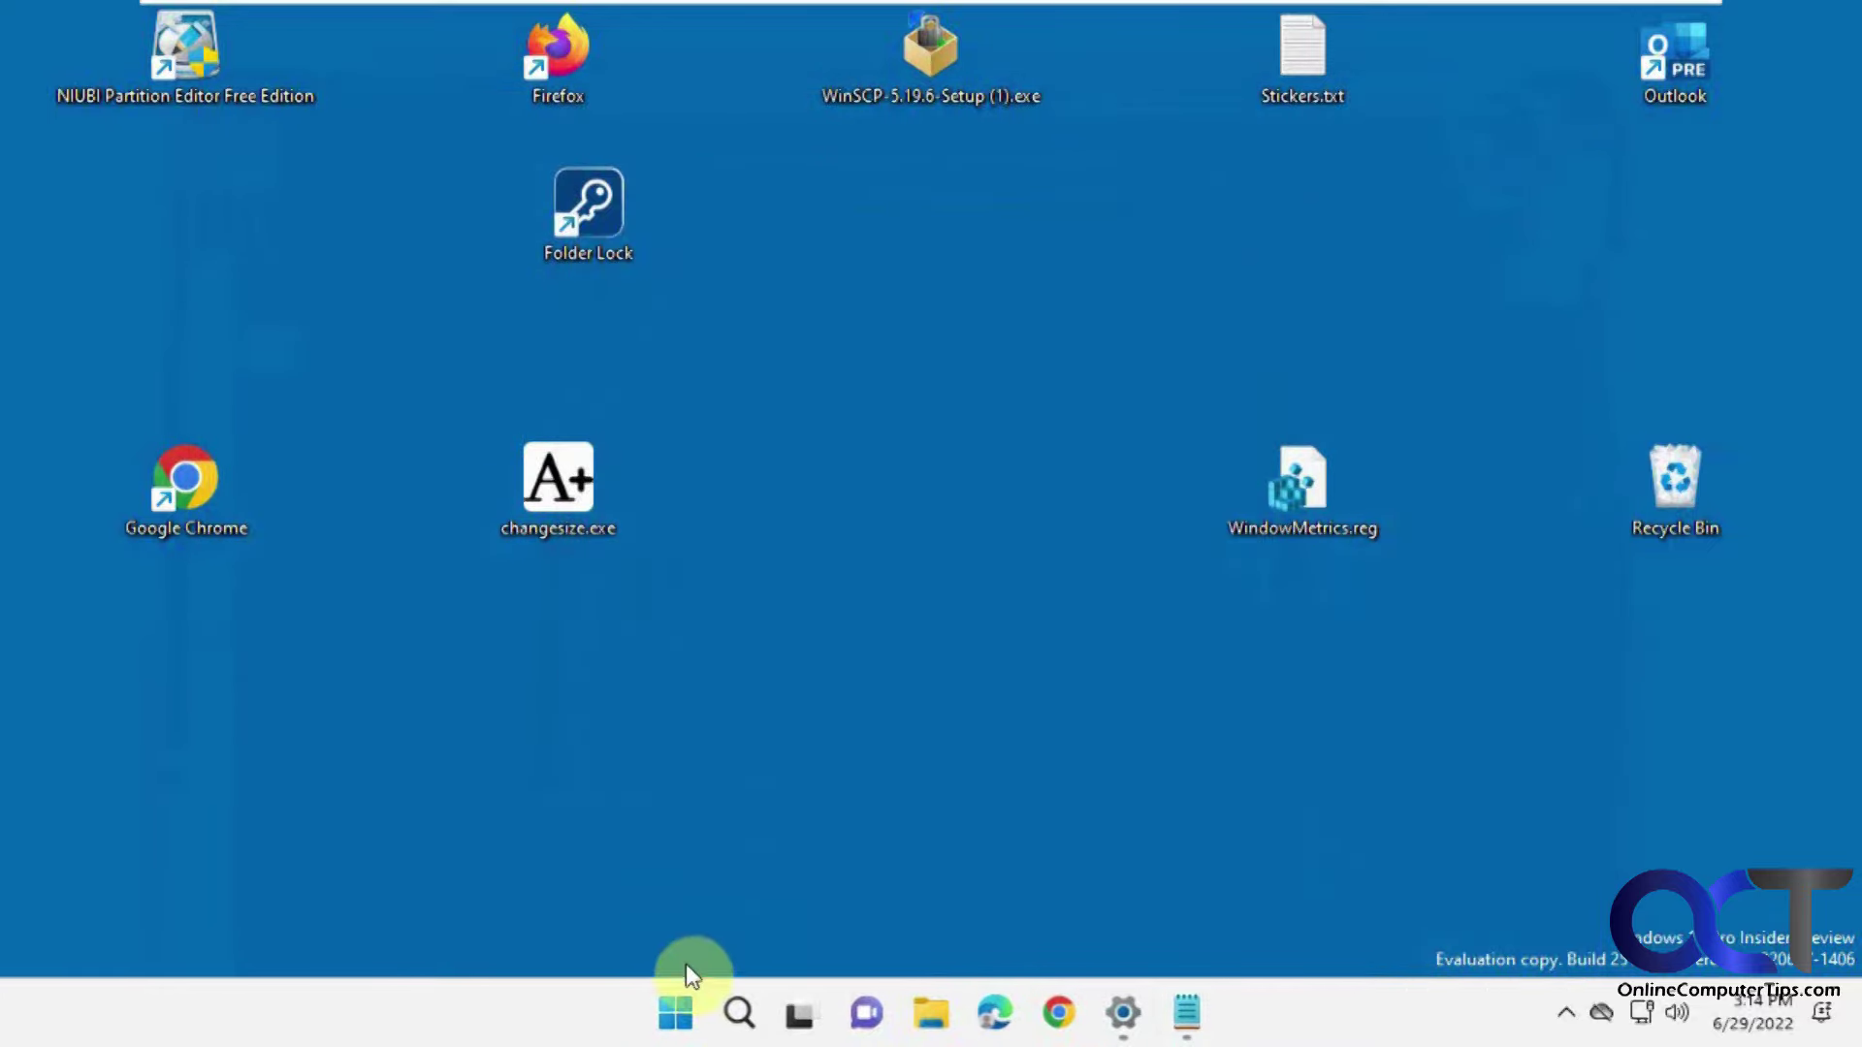
{"action": "right_click", "coordinate": [677, 1013]}
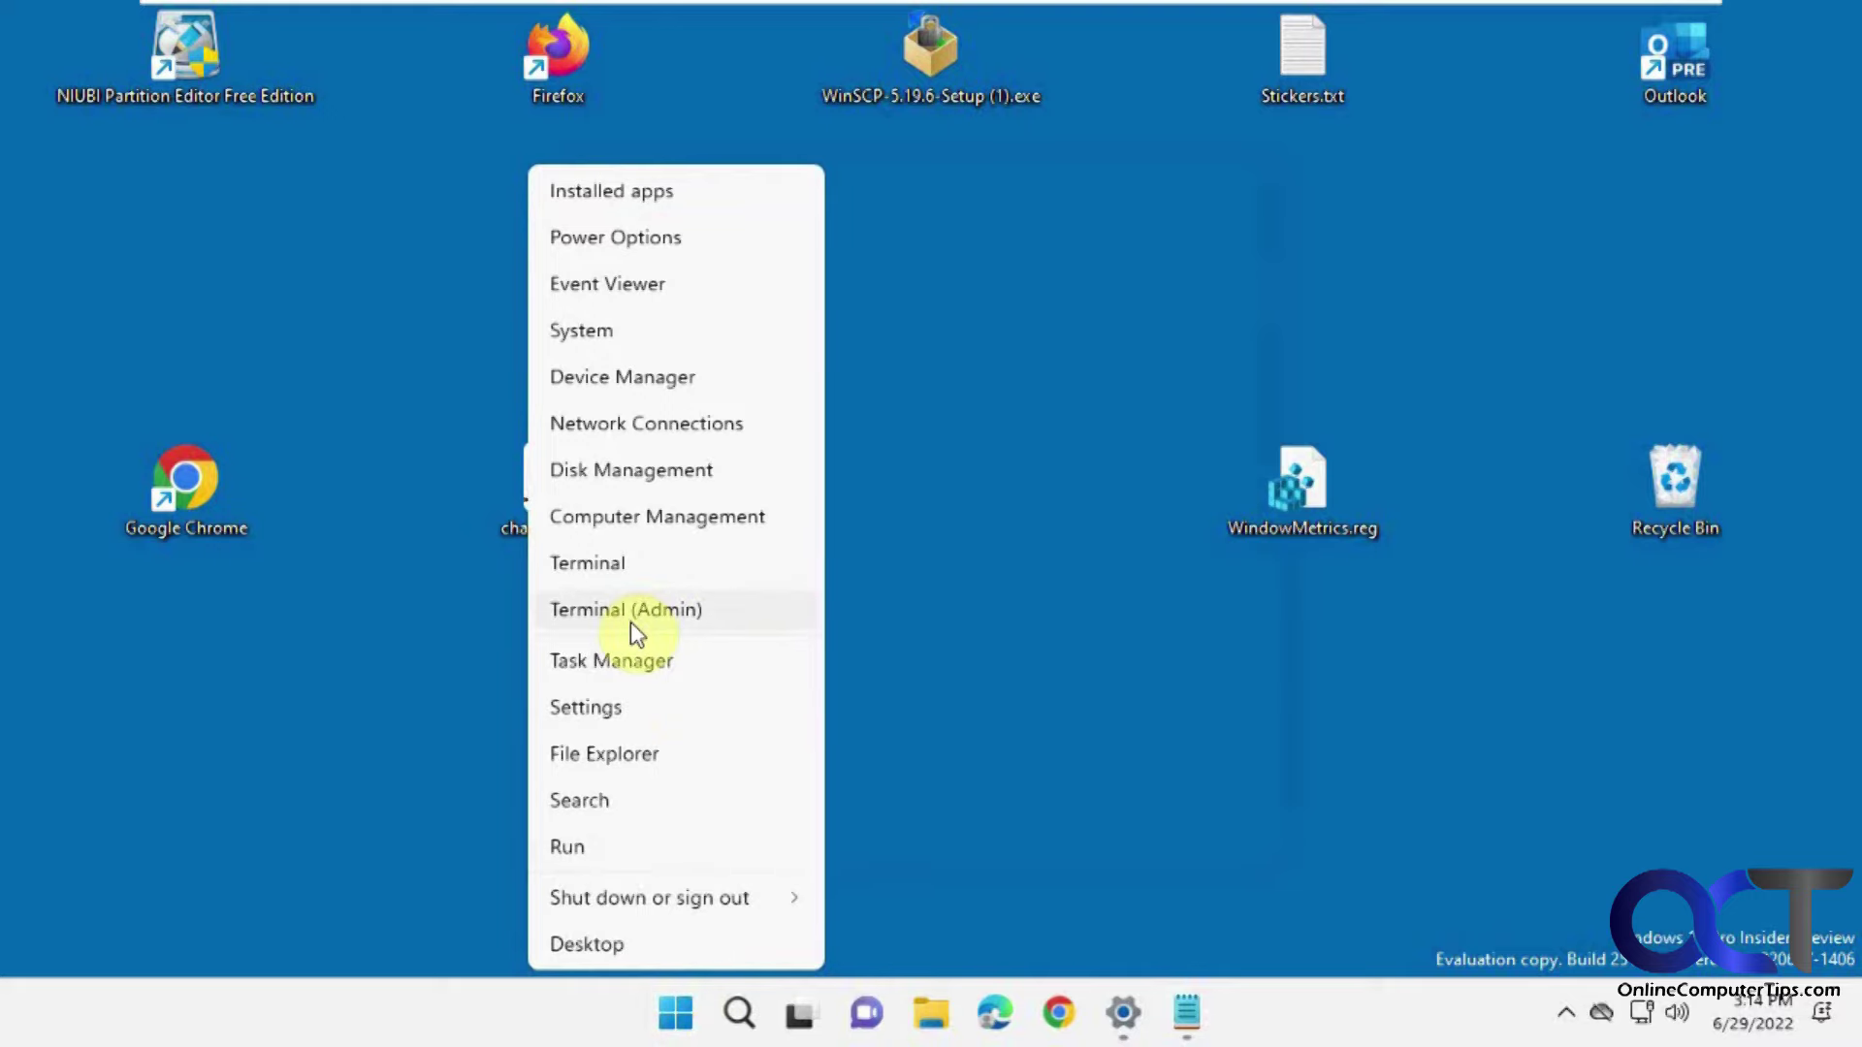
{"action": "left_click", "coordinate": [640, 679]}
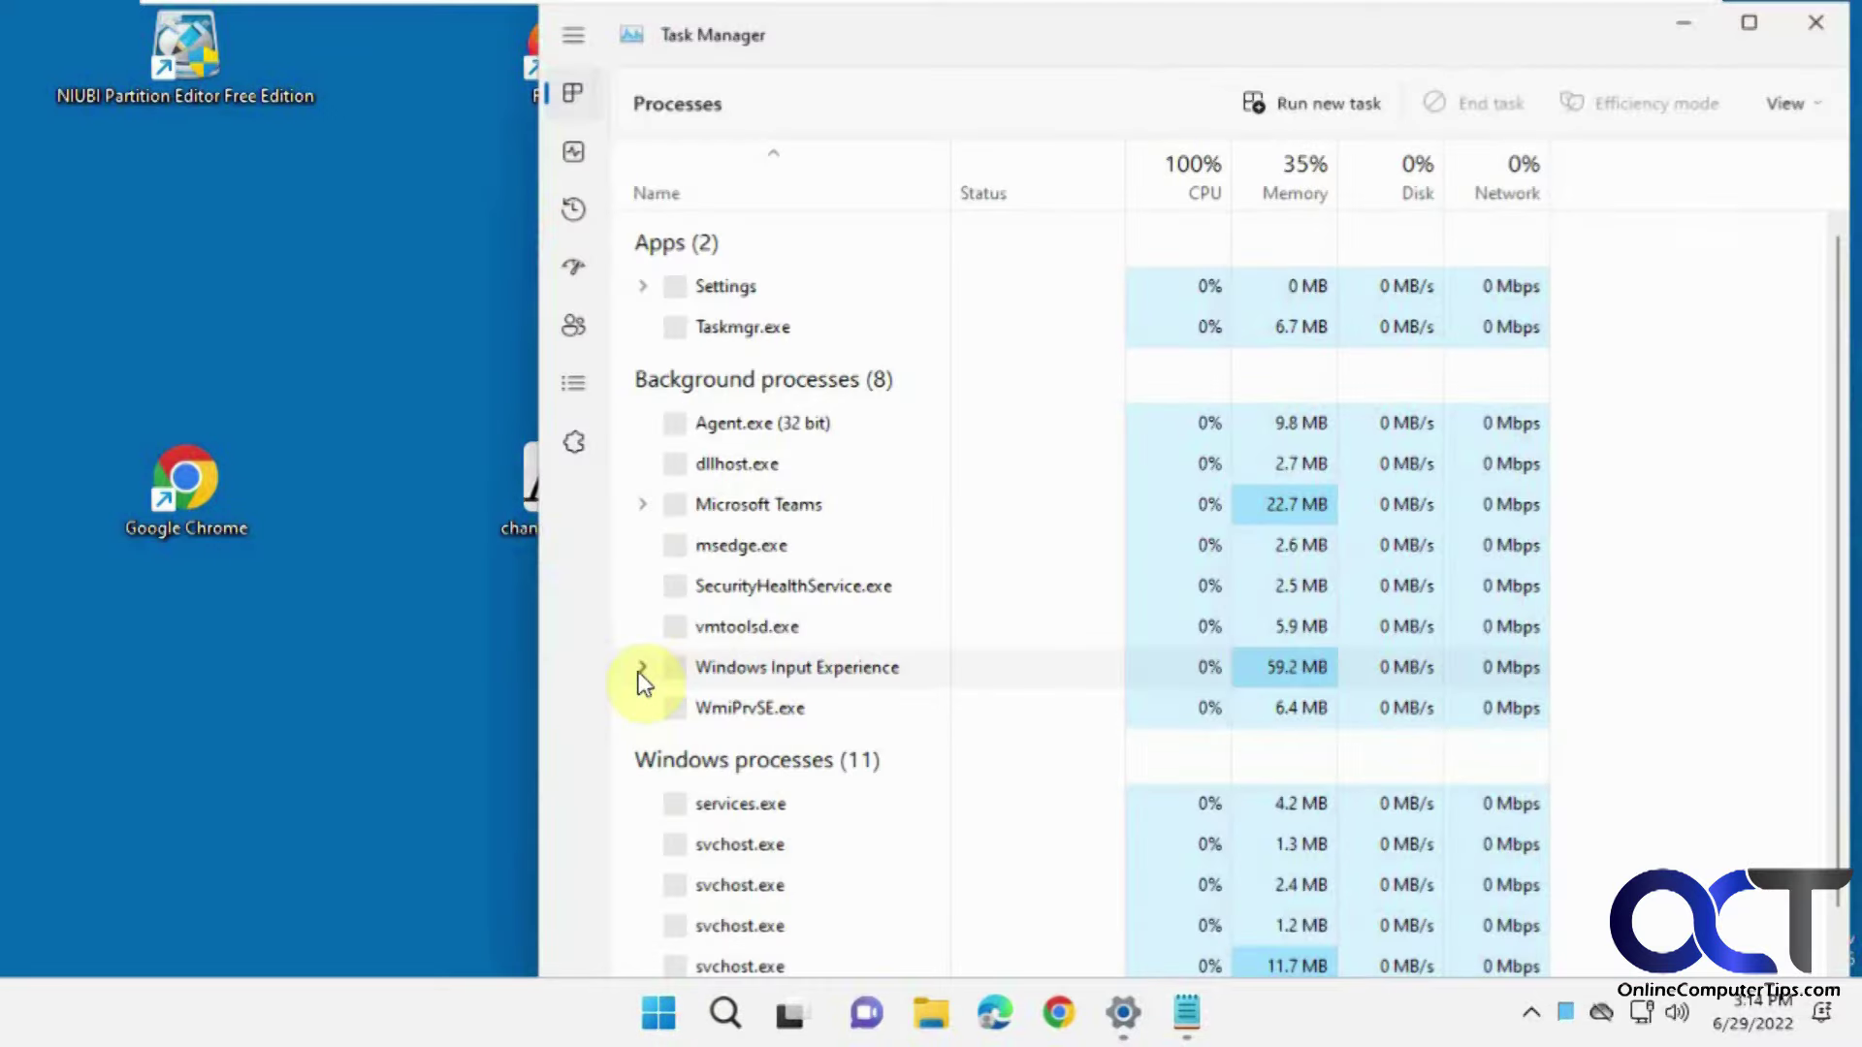
{"action": "scroll", "coordinate": [854, 616], "scroll_direction": "down", "scroll_amount": 3}
{"action": "scroll", "coordinate": [867, 628], "scroll_direction": "down", "scroll_amount": 15}
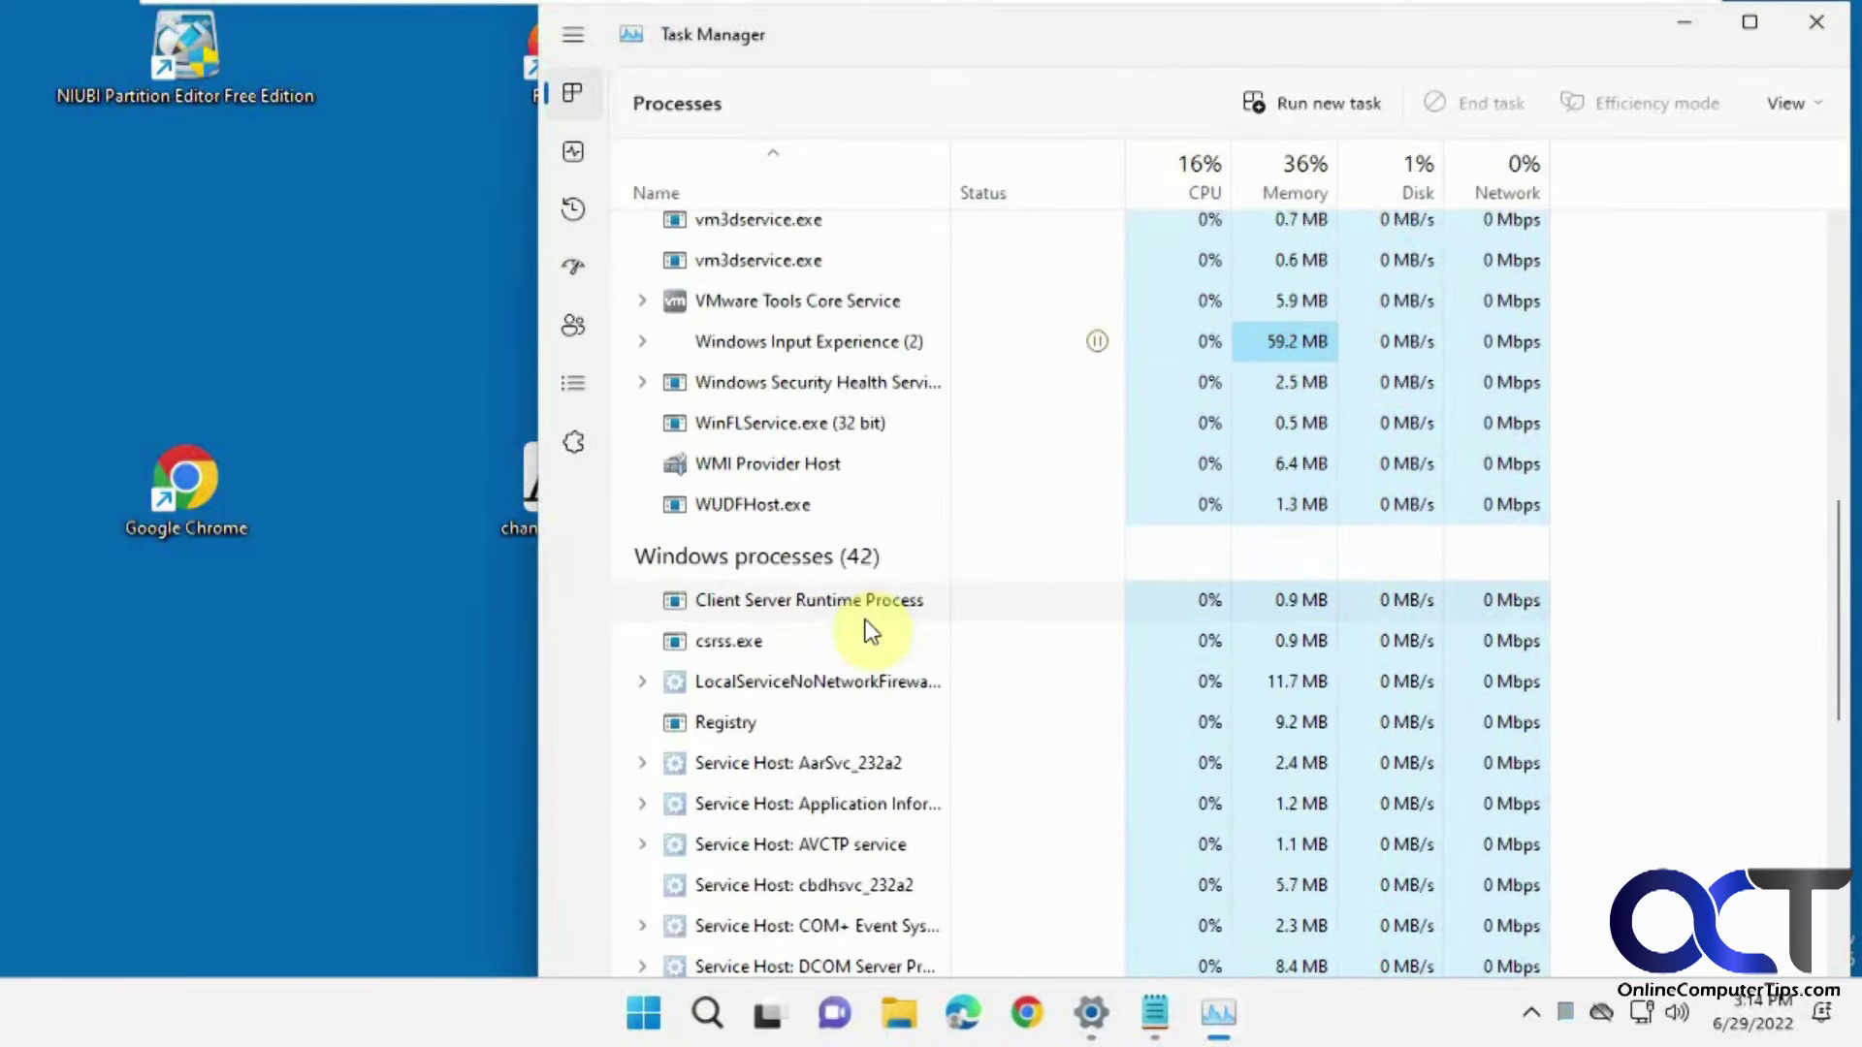
{"action": "scroll", "coordinate": [863, 640], "scroll_direction": "down", "scroll_amount": 15}
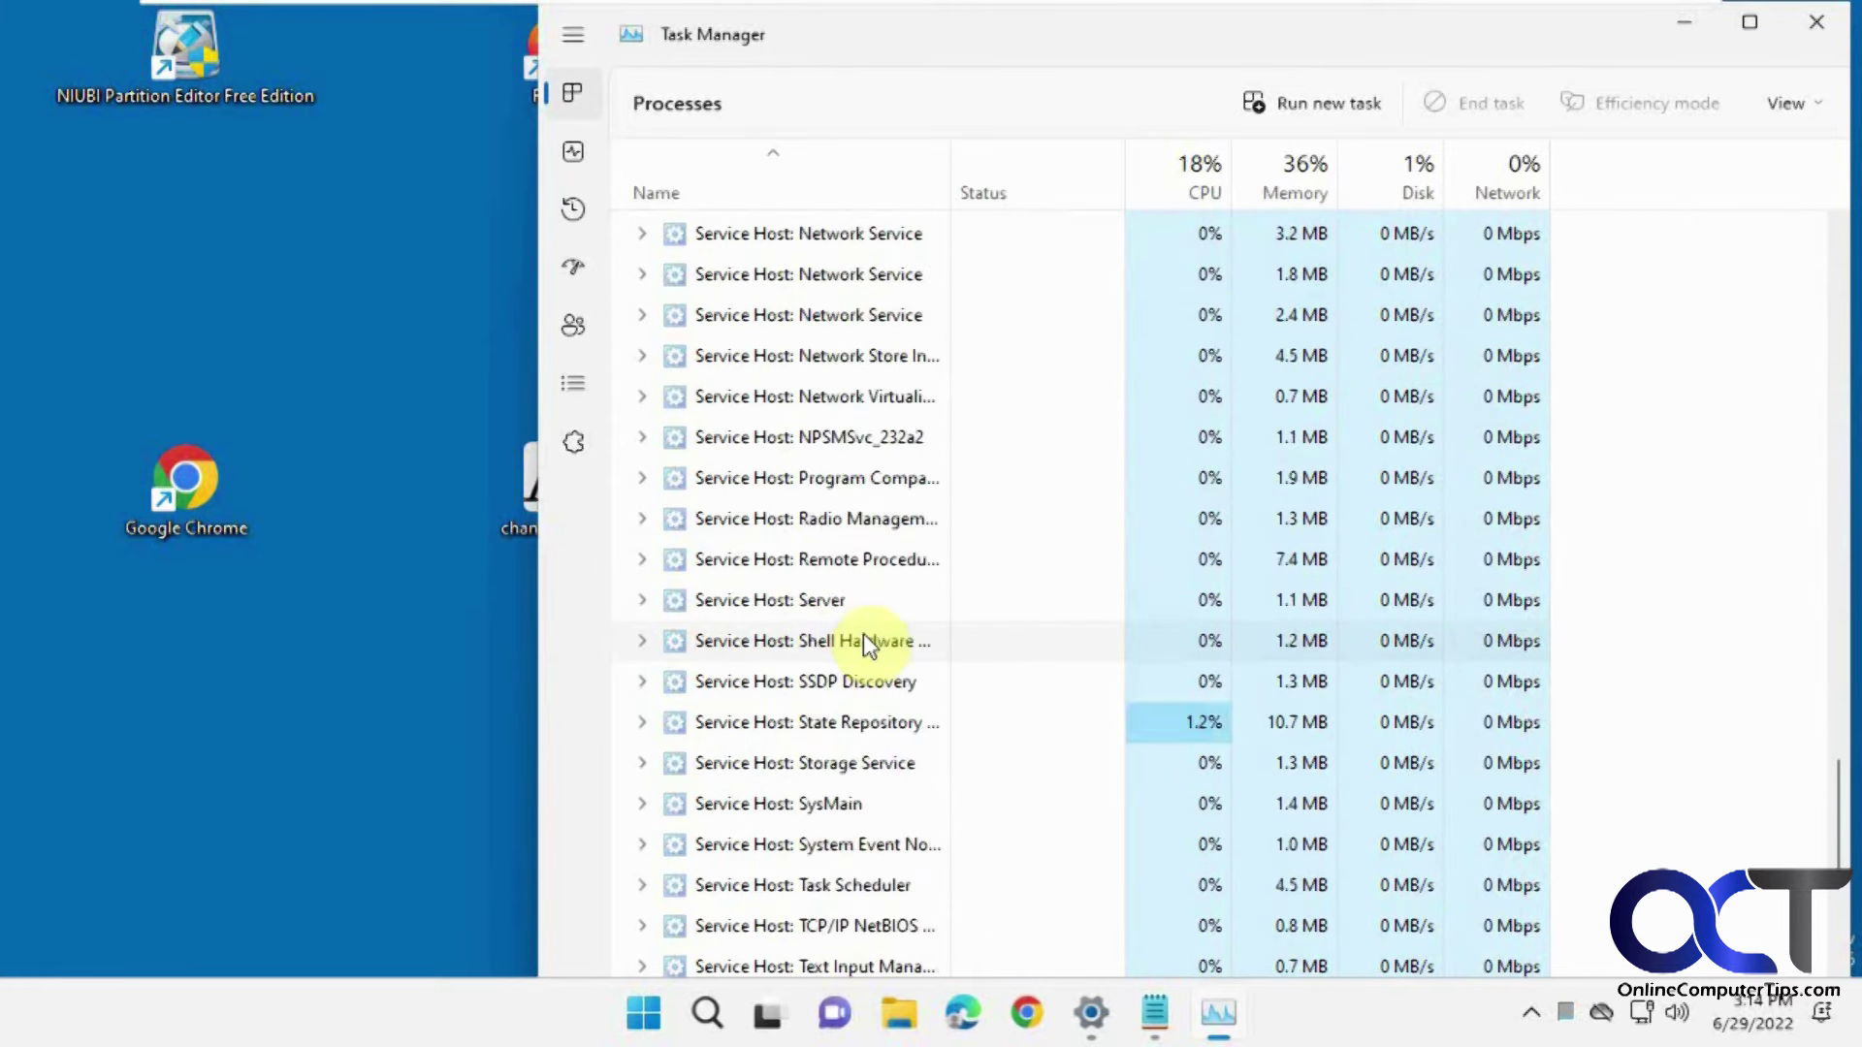
{"action": "right_click", "coordinate": [793, 894]}
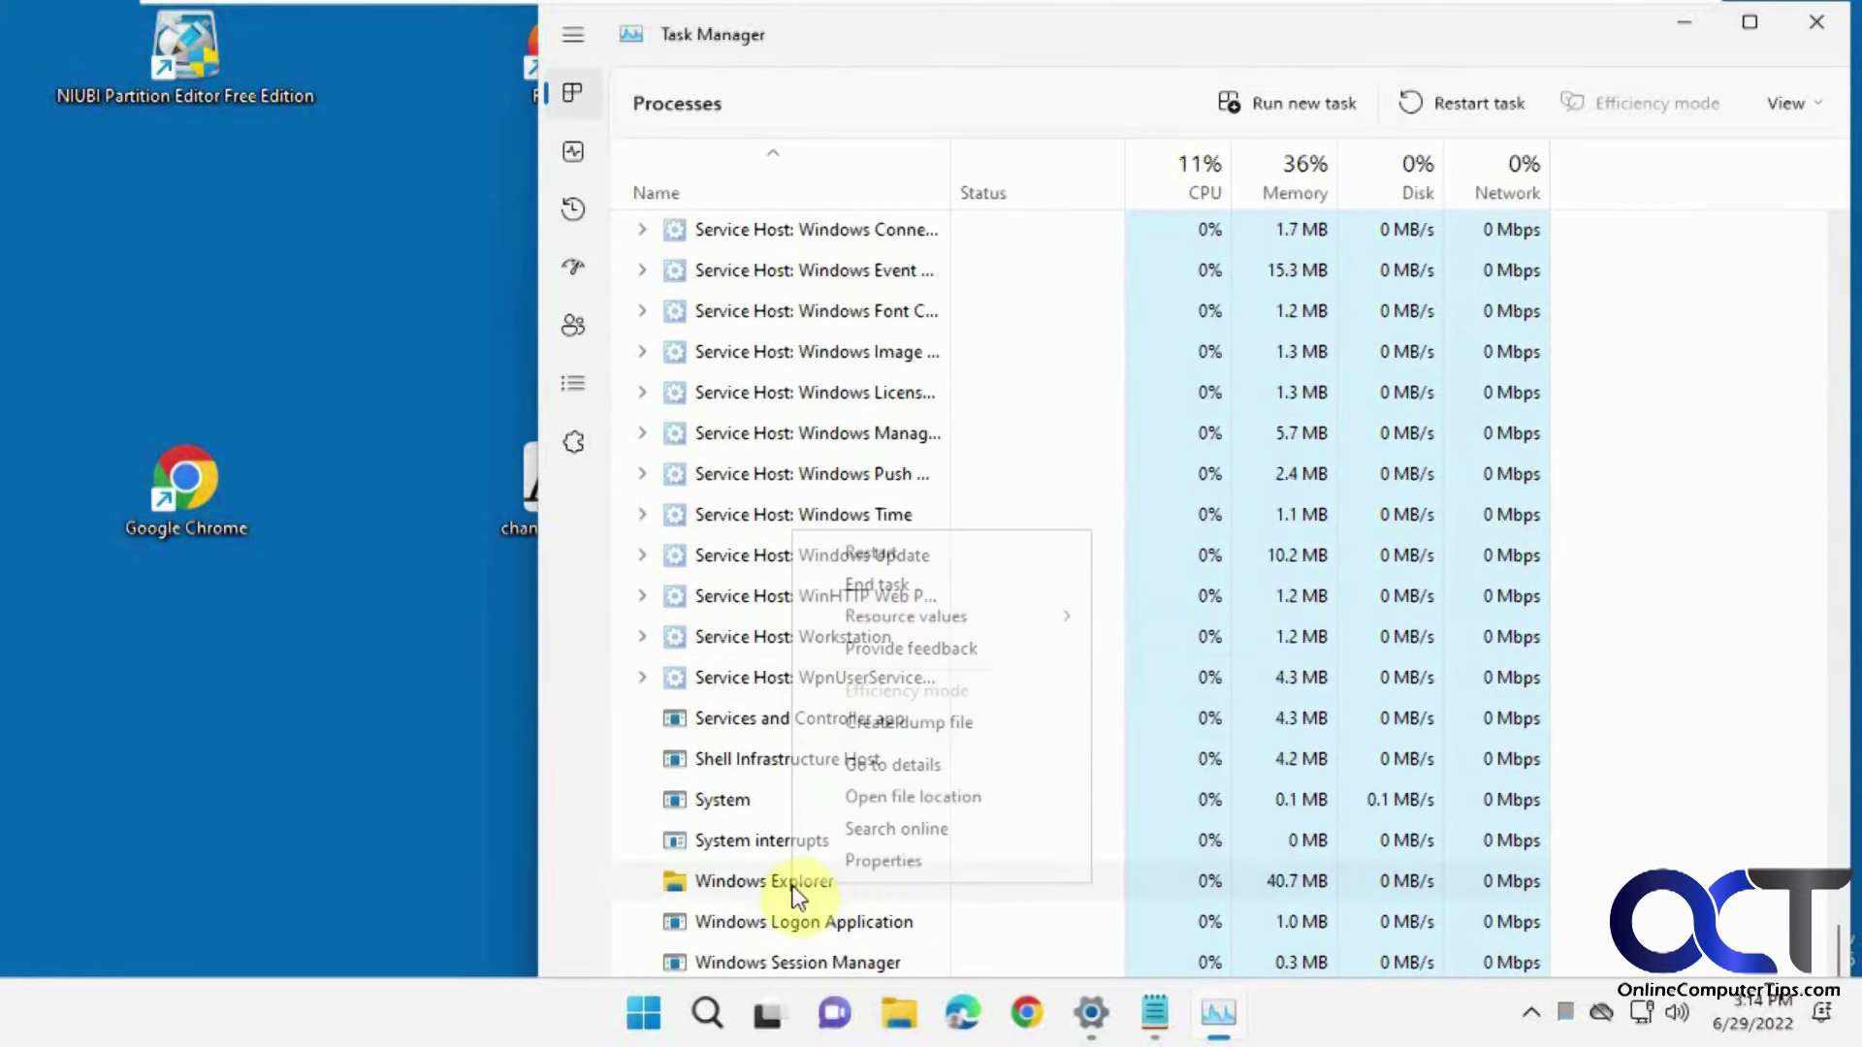
{"action": "left_click", "coordinate": [909, 562]}
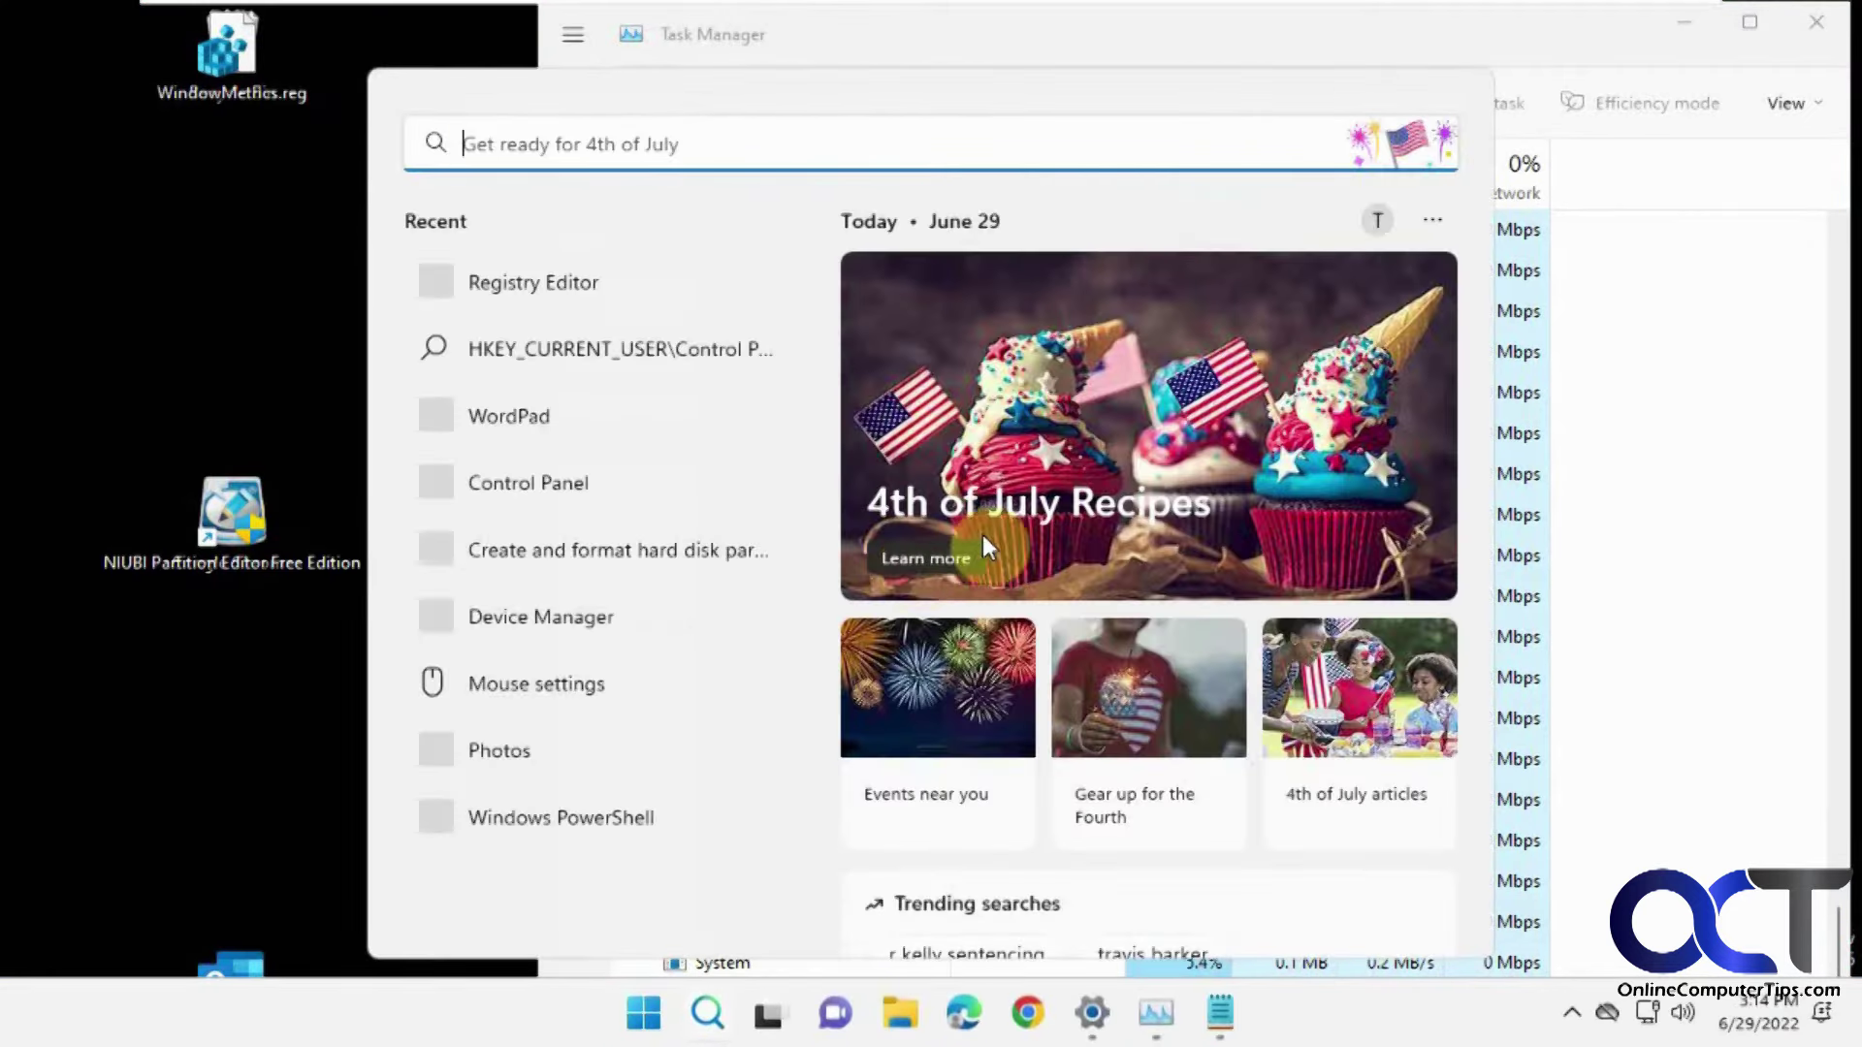
{"action": "left_click", "coordinate": [1558, 33]}
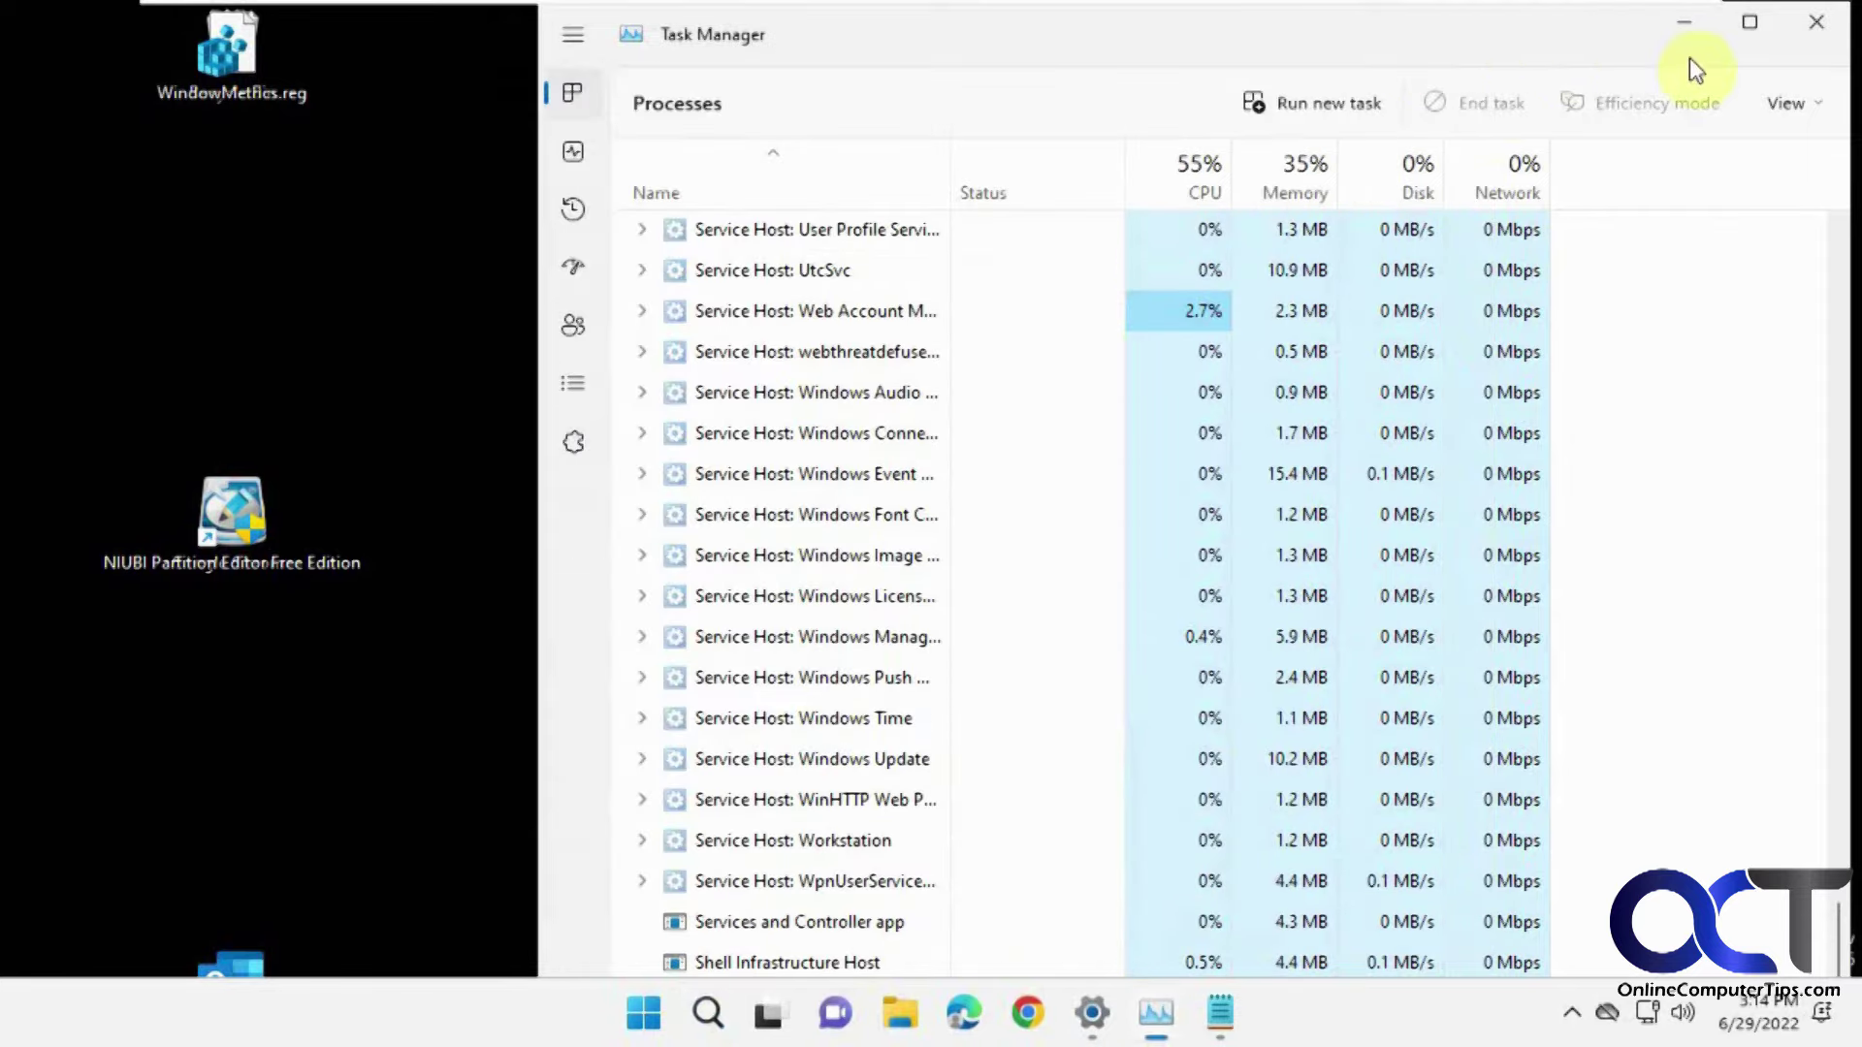
Minimize Task Manager and launch Registry Editor from Start search, approving the UAC prompt.
{"action": "left_click", "coordinate": [1684, 27]}
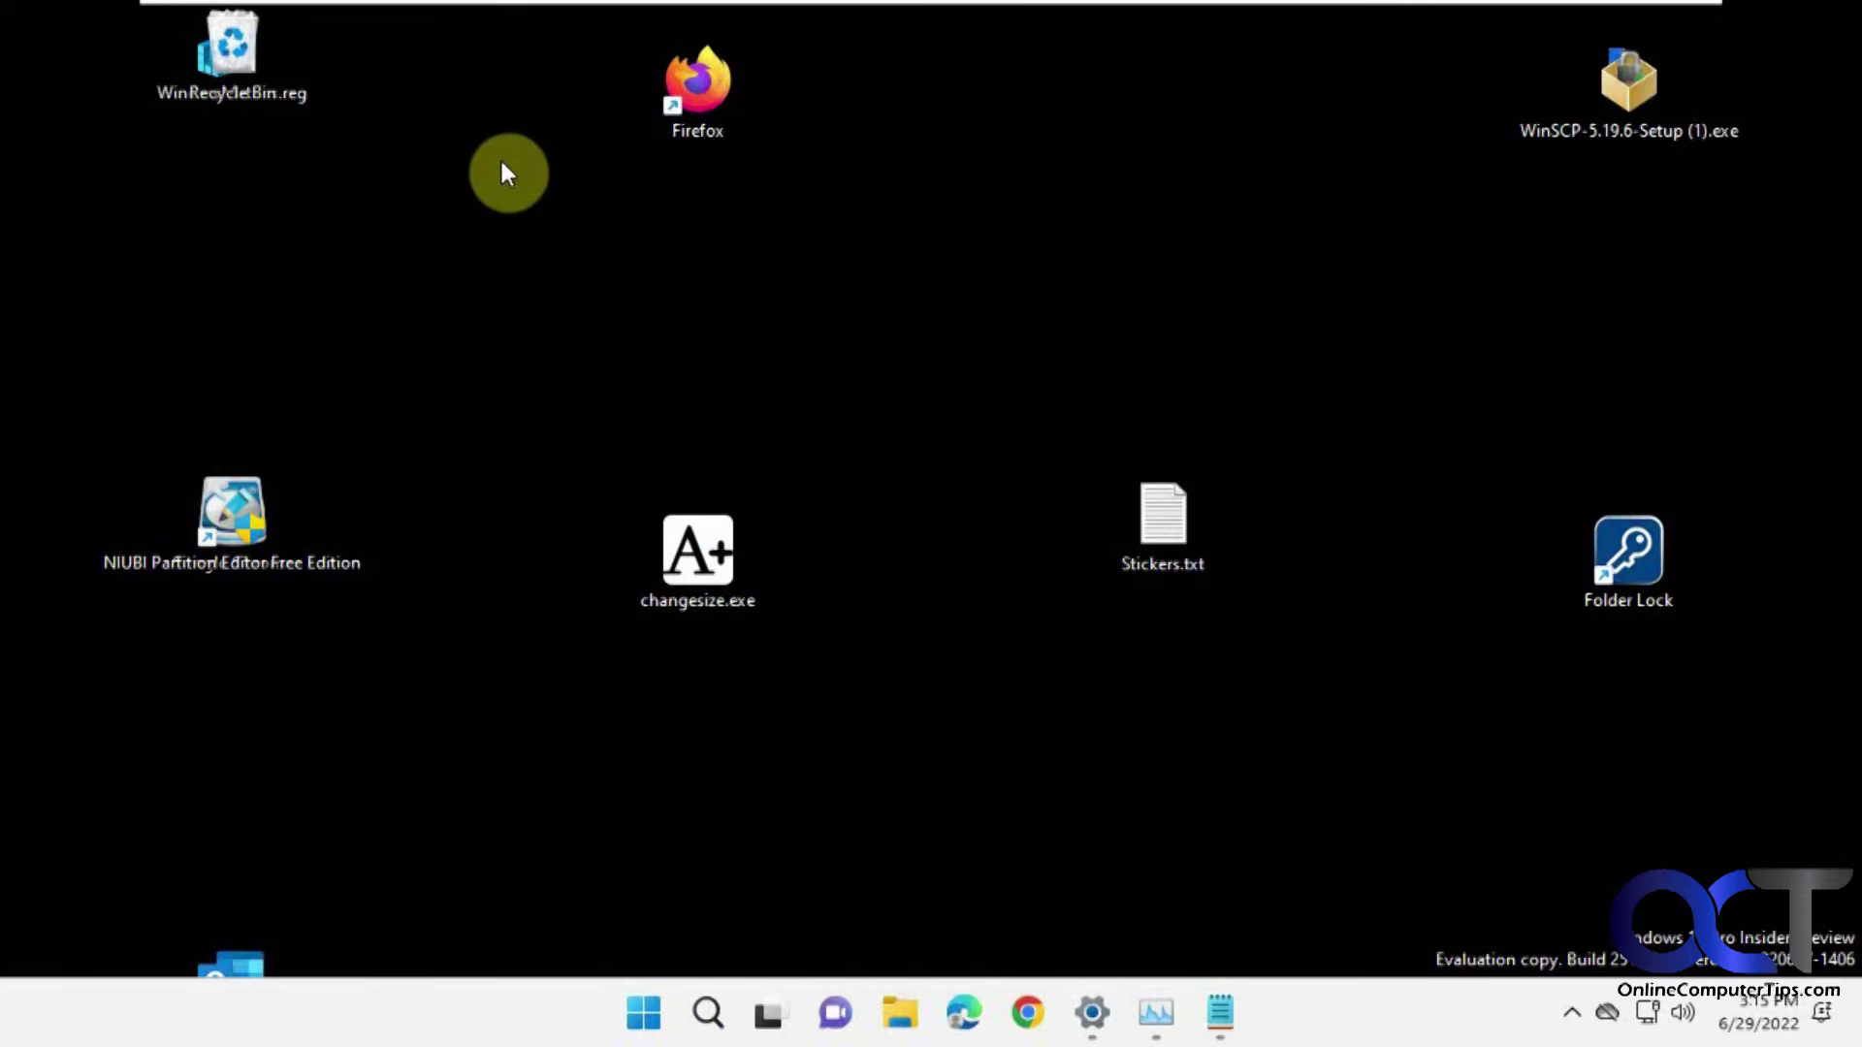
{"action": "left_click", "coordinate": [643, 1013]}
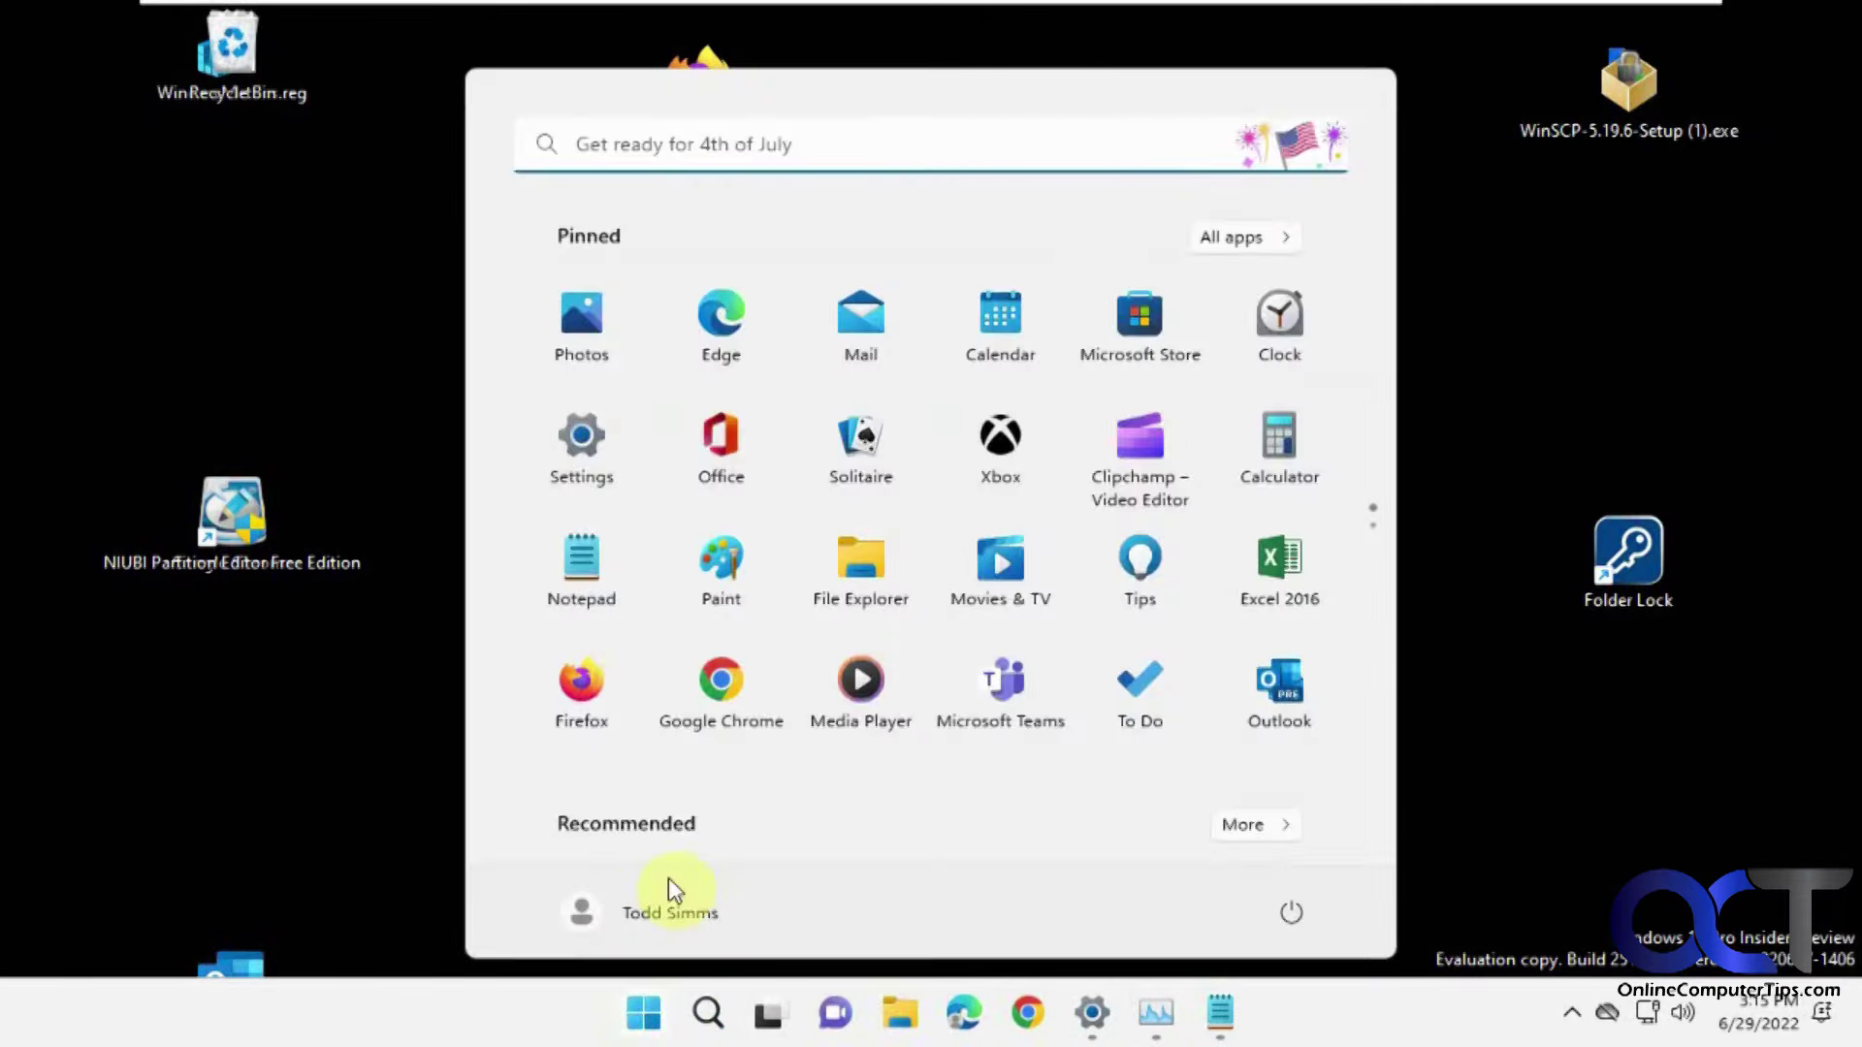
{"action": "left_click", "coordinate": [653, 155]}
{"action": "type", "text": "r"}
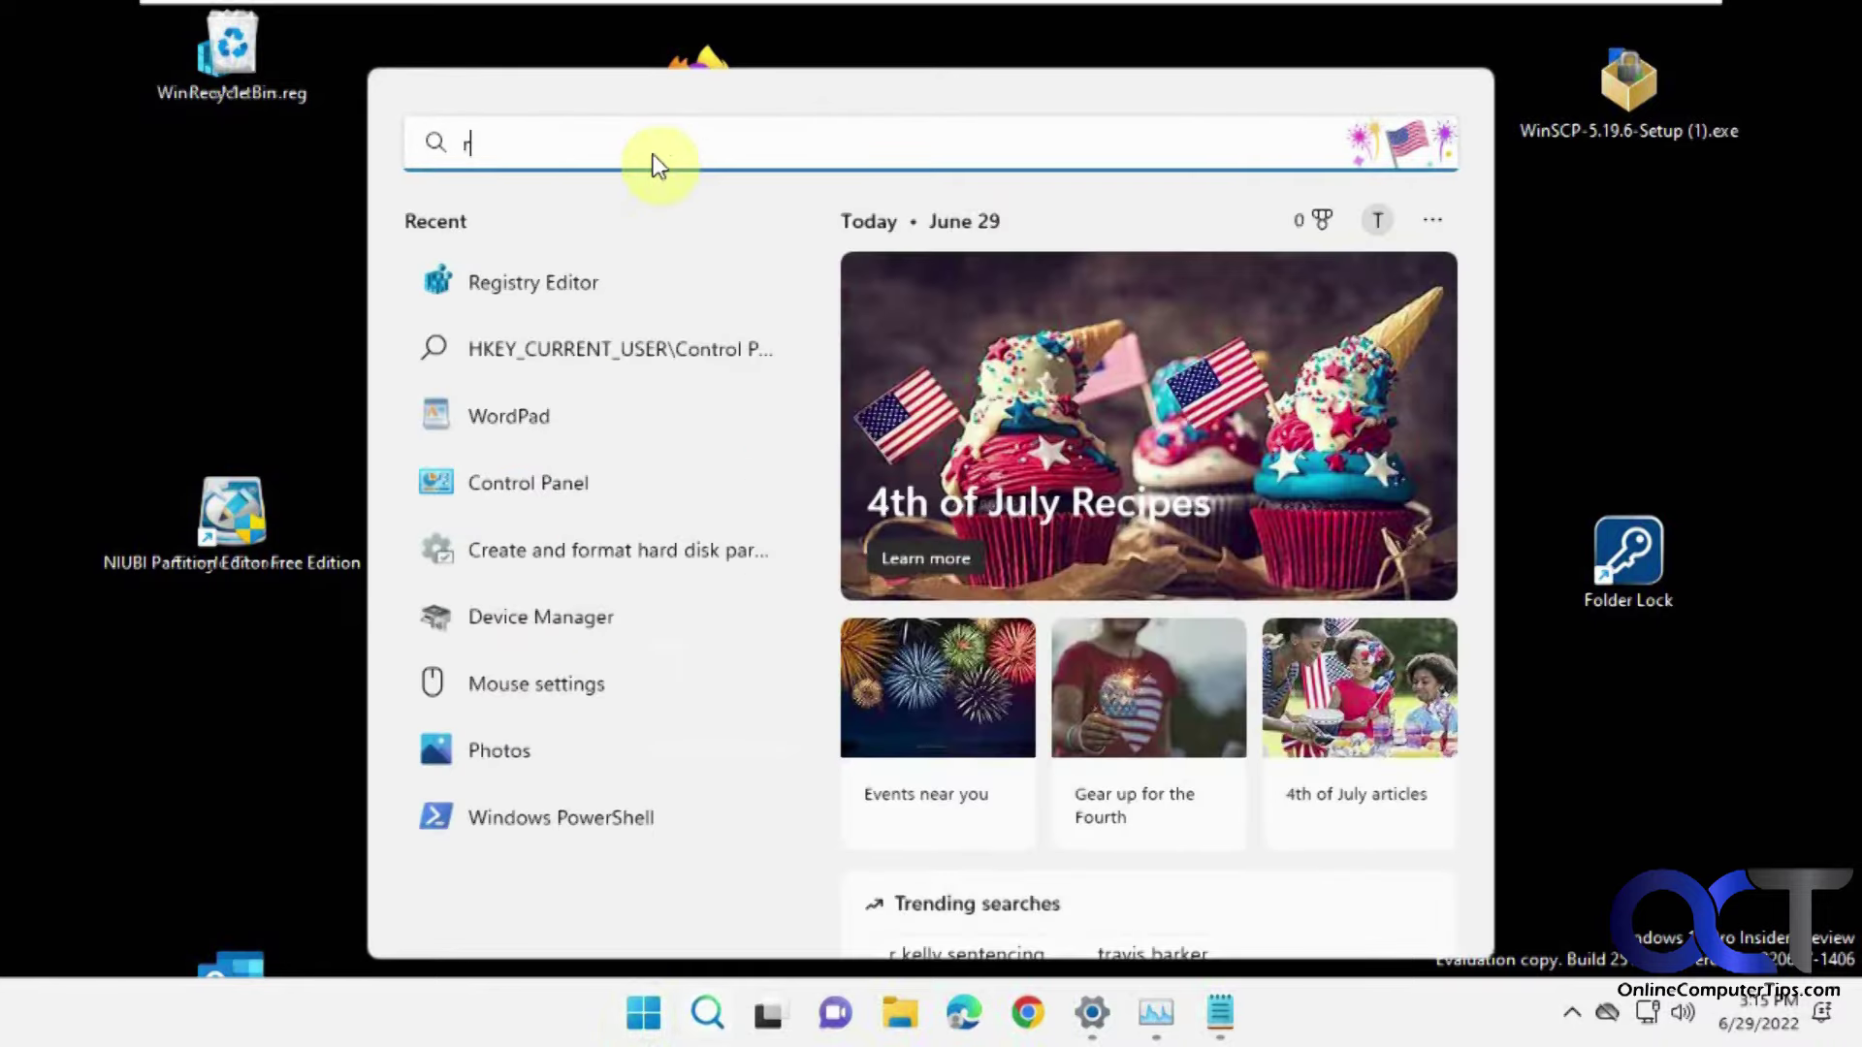
{"action": "type", "text": "eg"}
{"action": "left_click", "coordinate": [545, 368]}
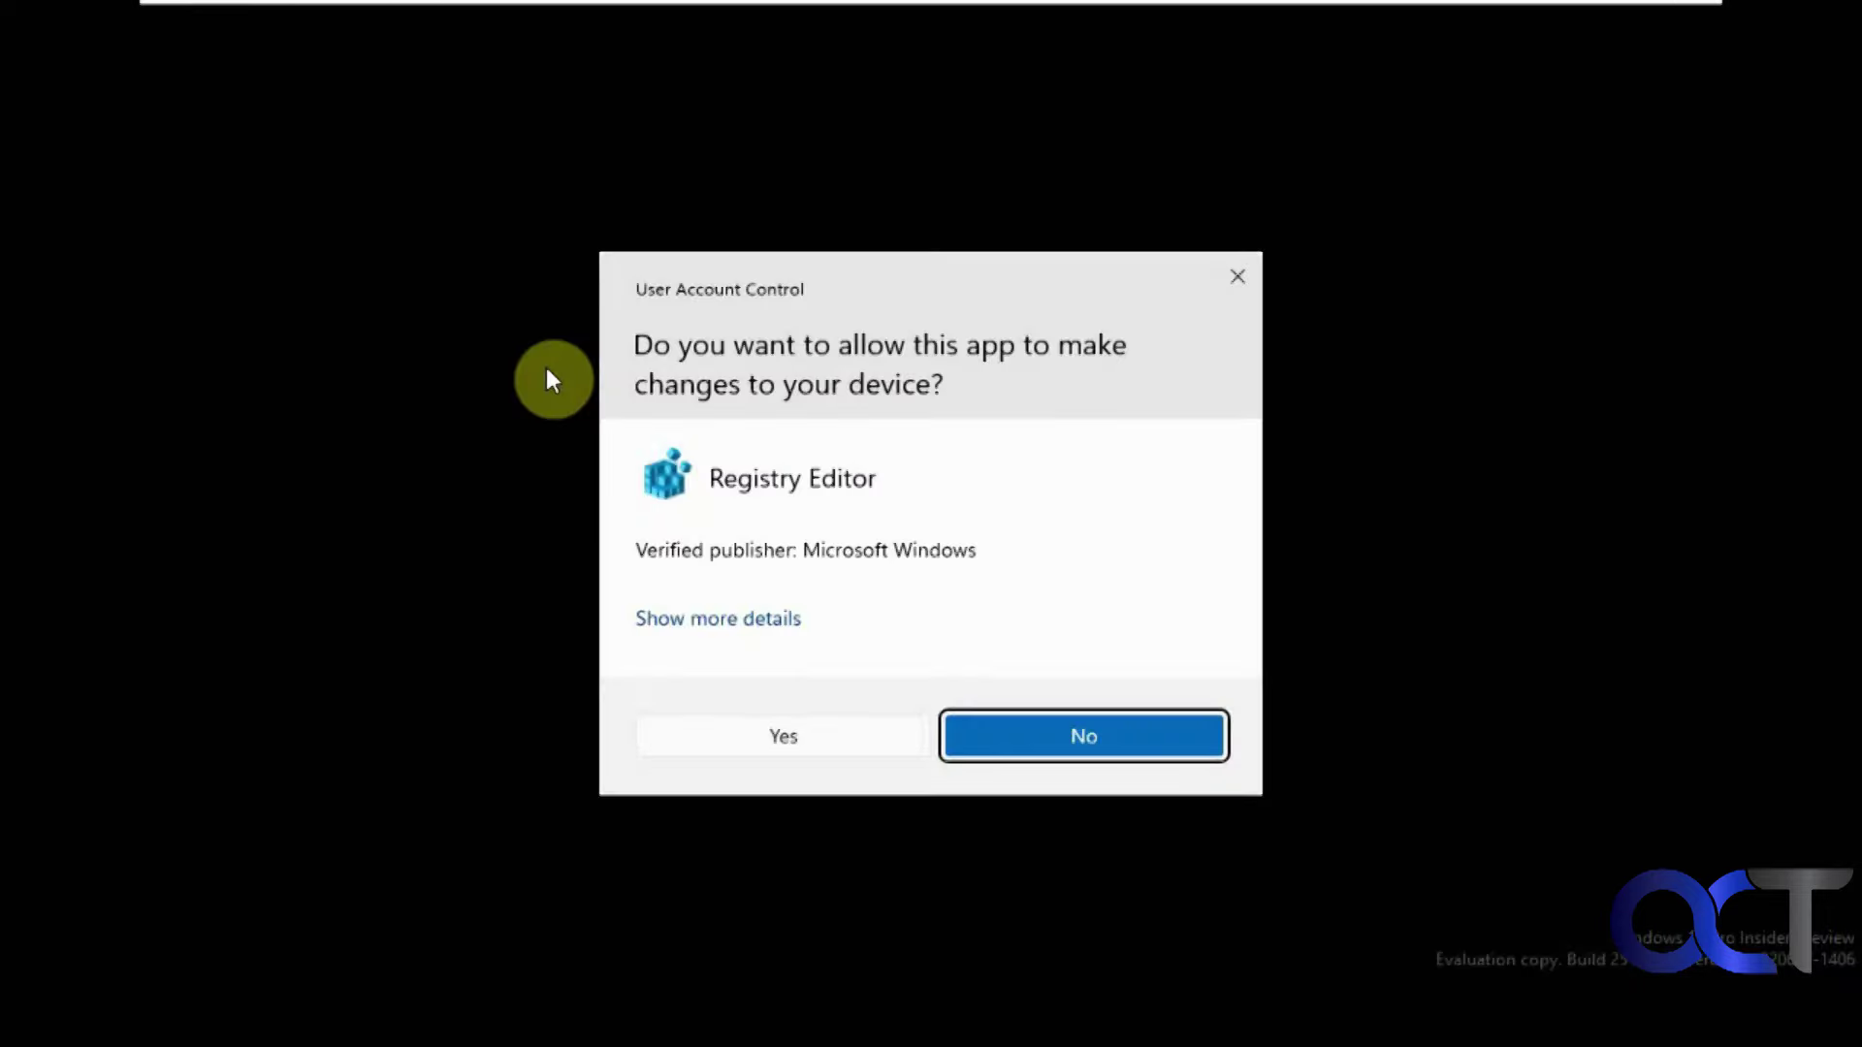
{"action": "left_click", "coordinate": [762, 739]}
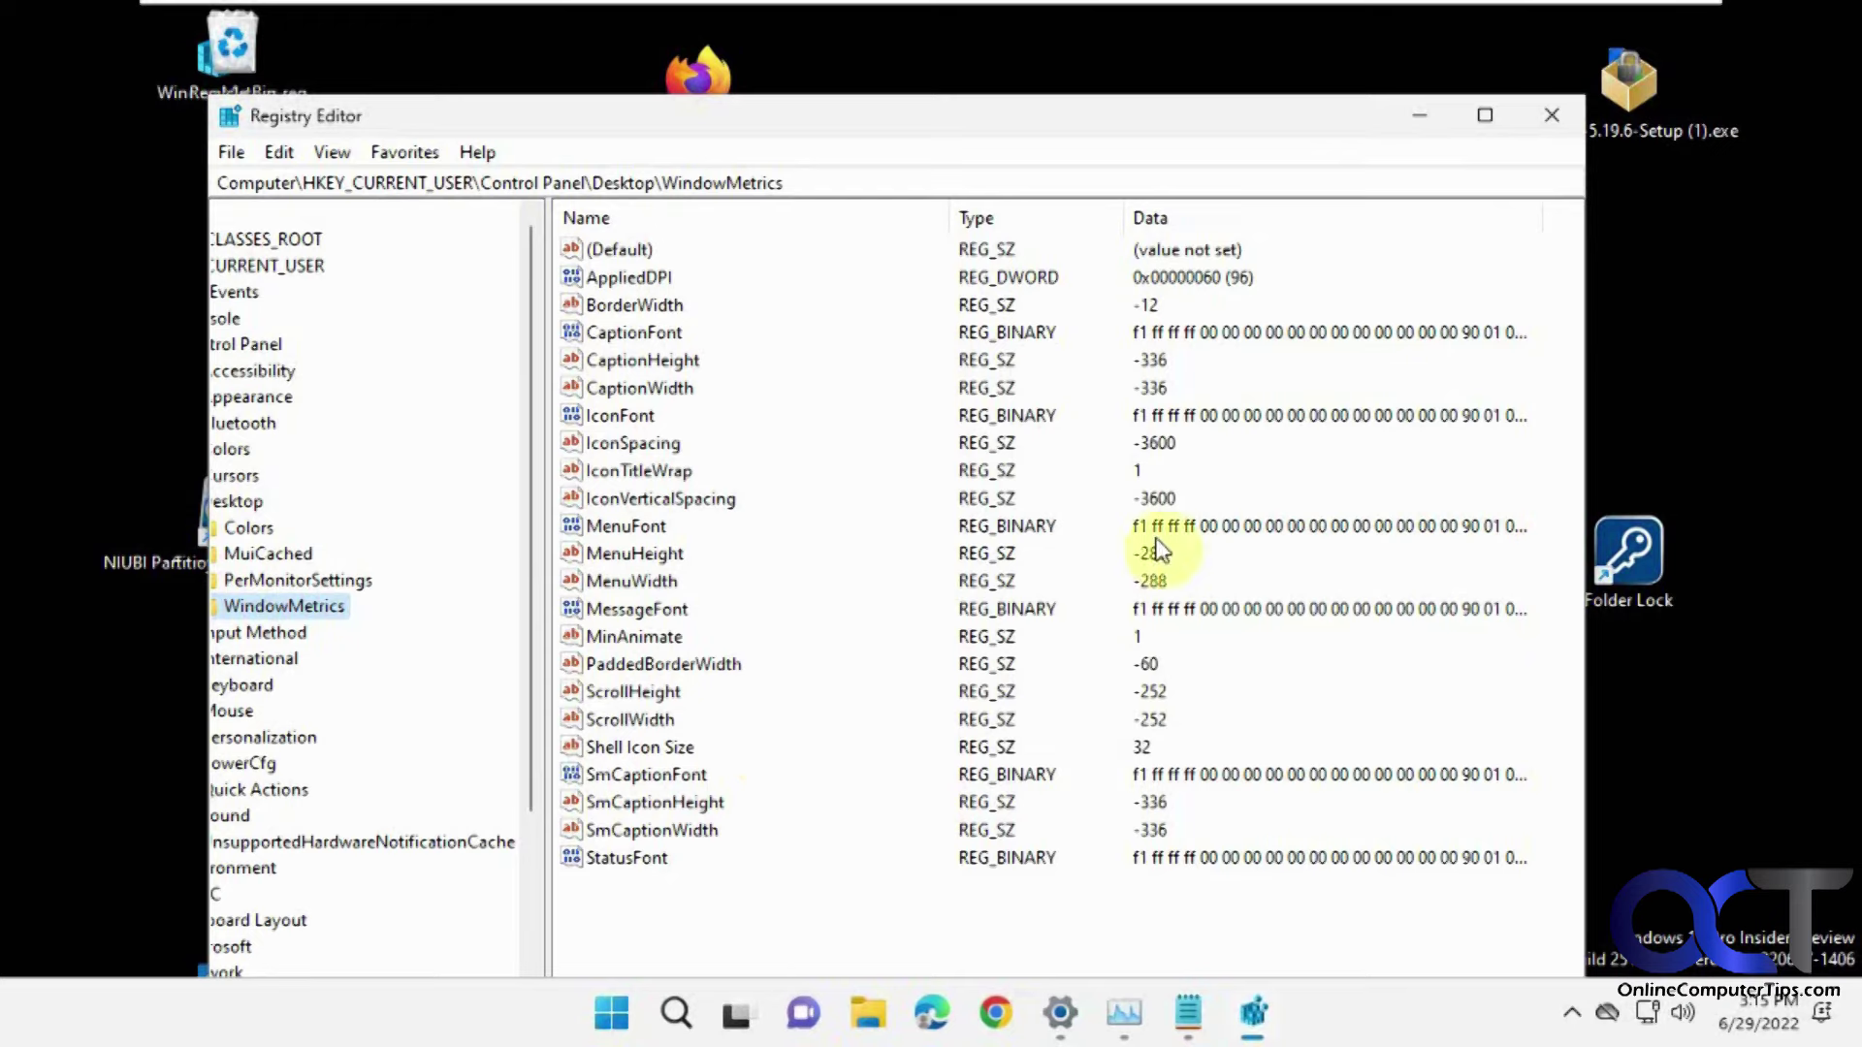
Enter -1125 as the data for both IconSpacing and IconVerticalSpacing.
{"action": "double_click", "coordinate": [682, 441]}
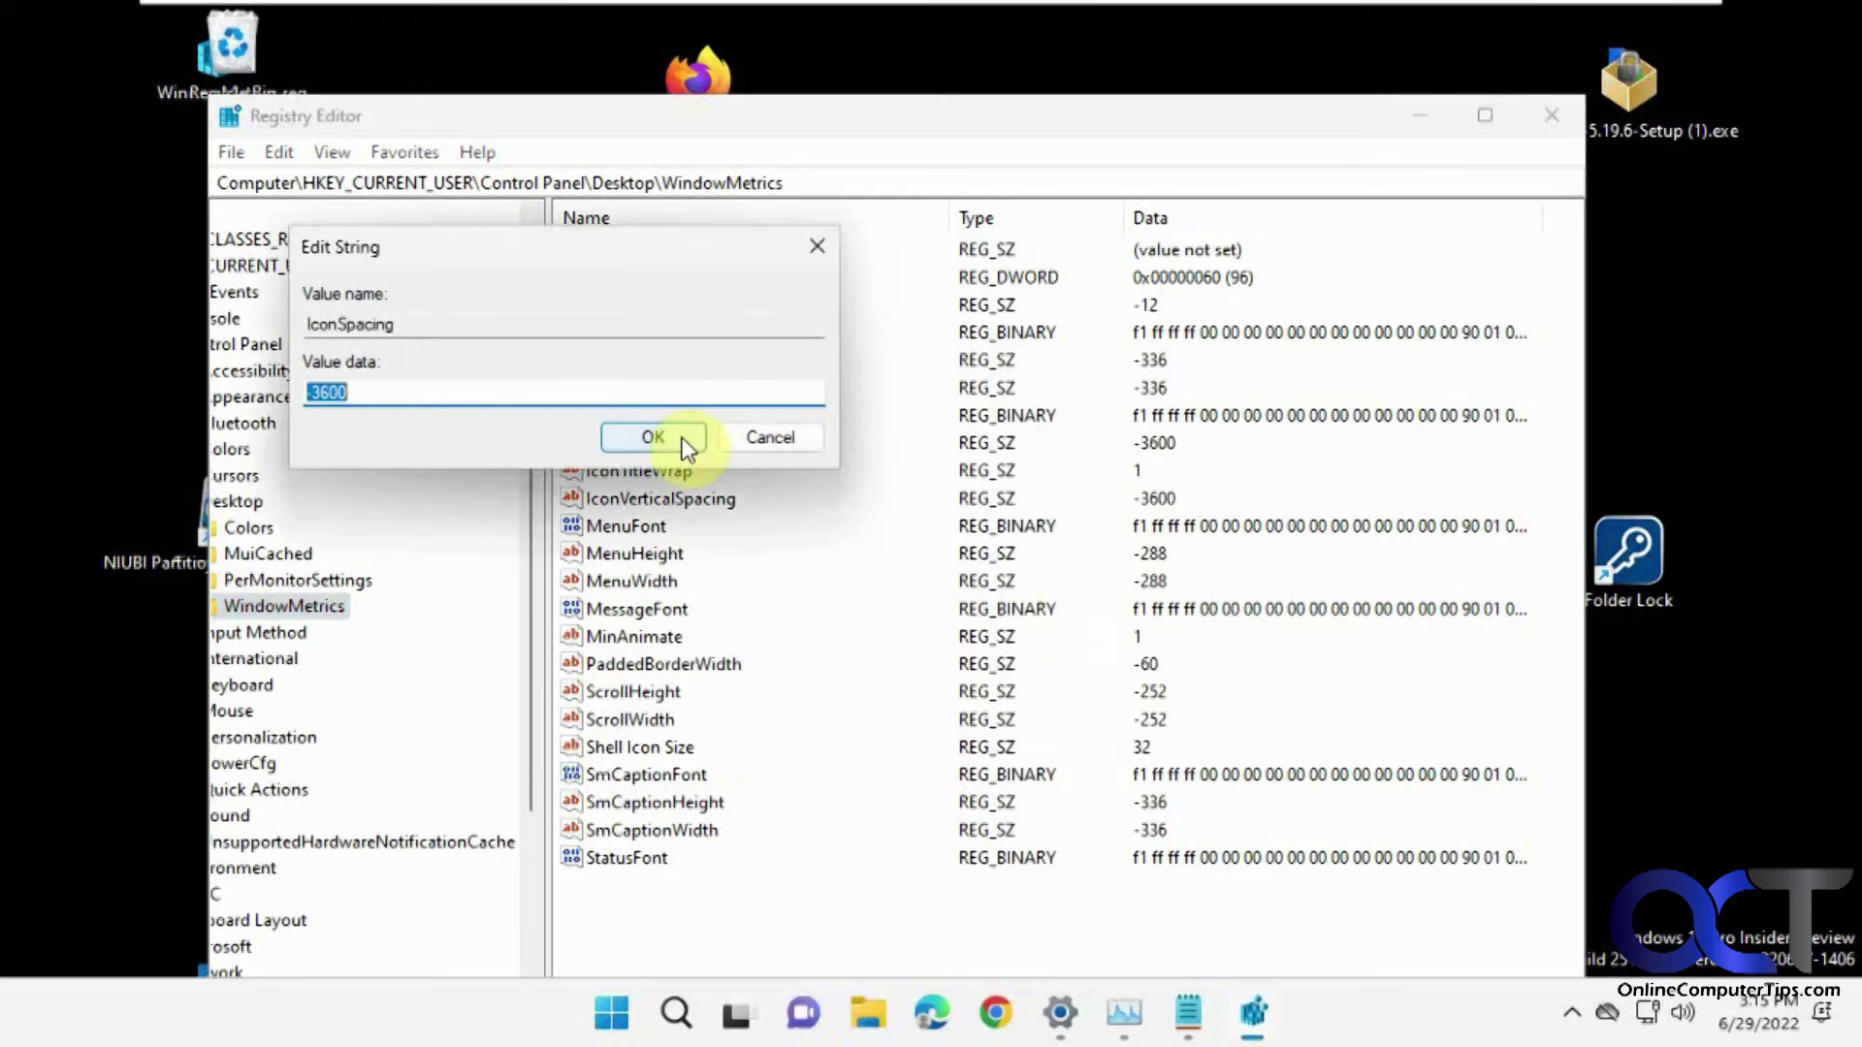
{"action": "type", "text": "-1125"}
{"action": "left_click", "coordinate": [659, 440]}
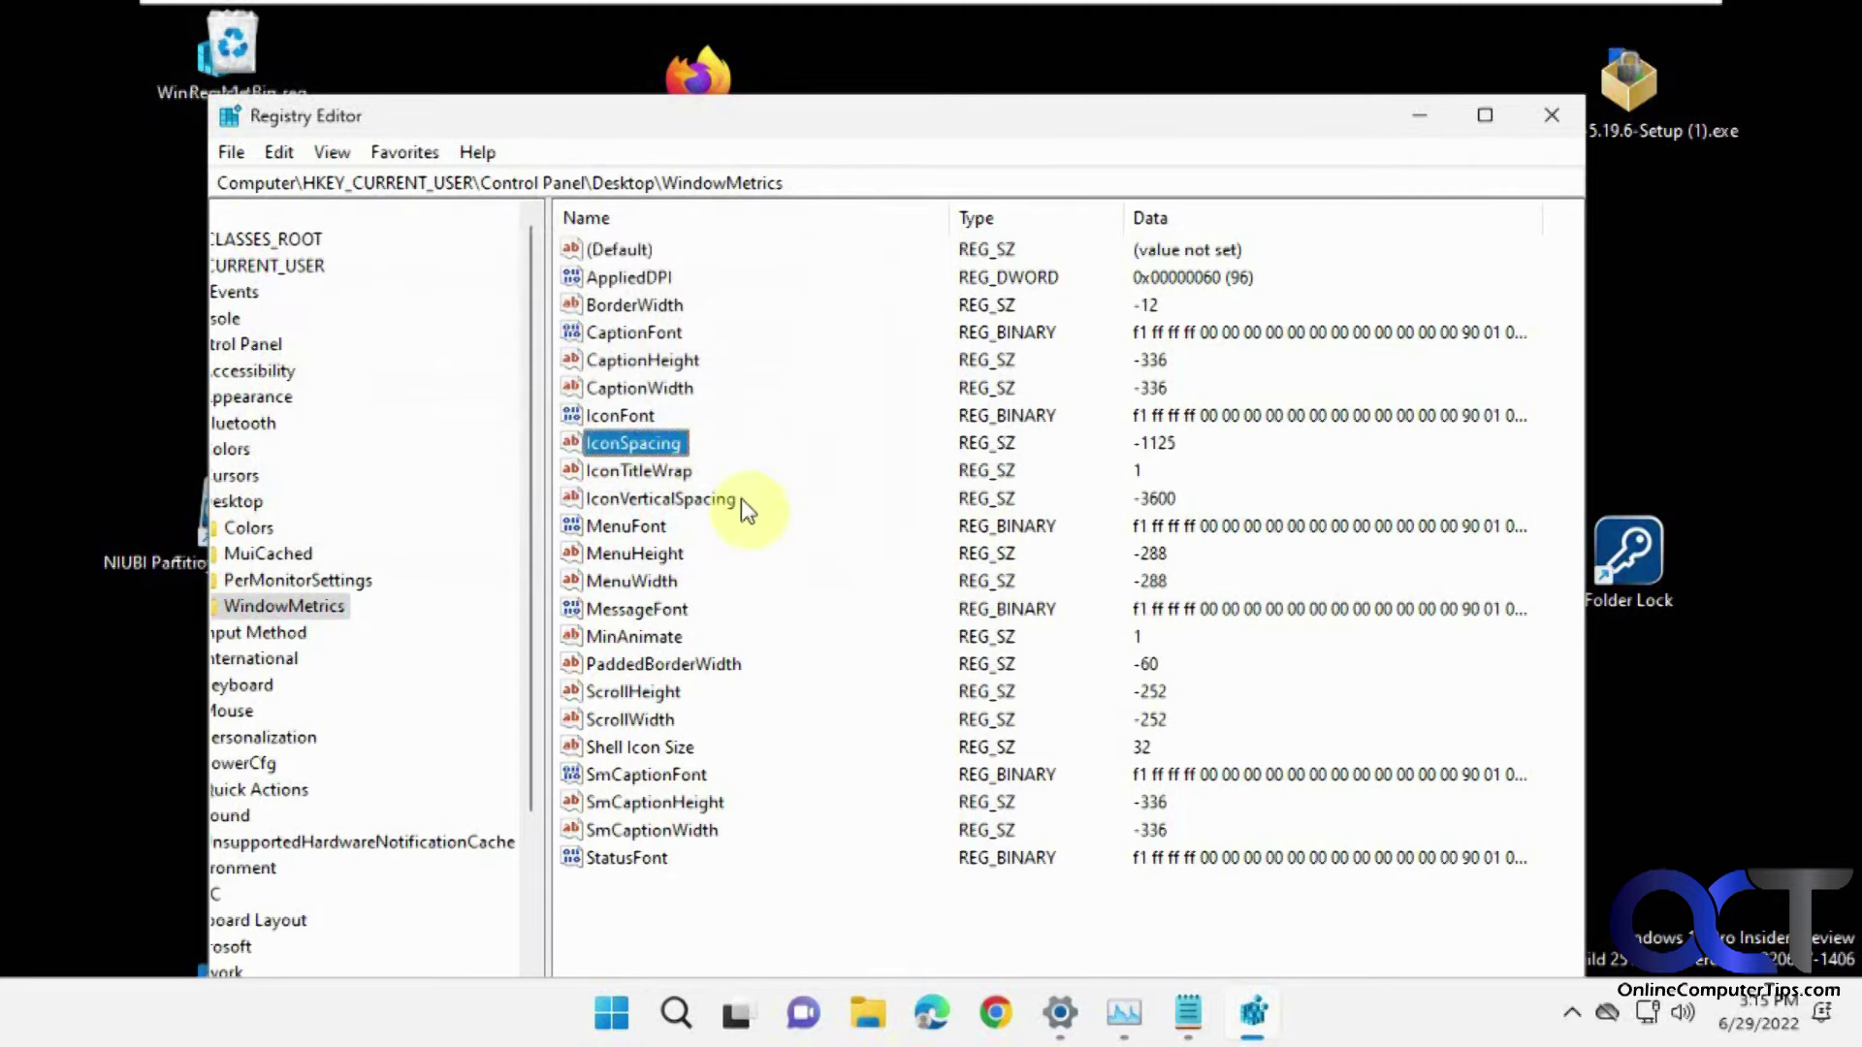
{"action": "double_click", "coordinate": [690, 506]}
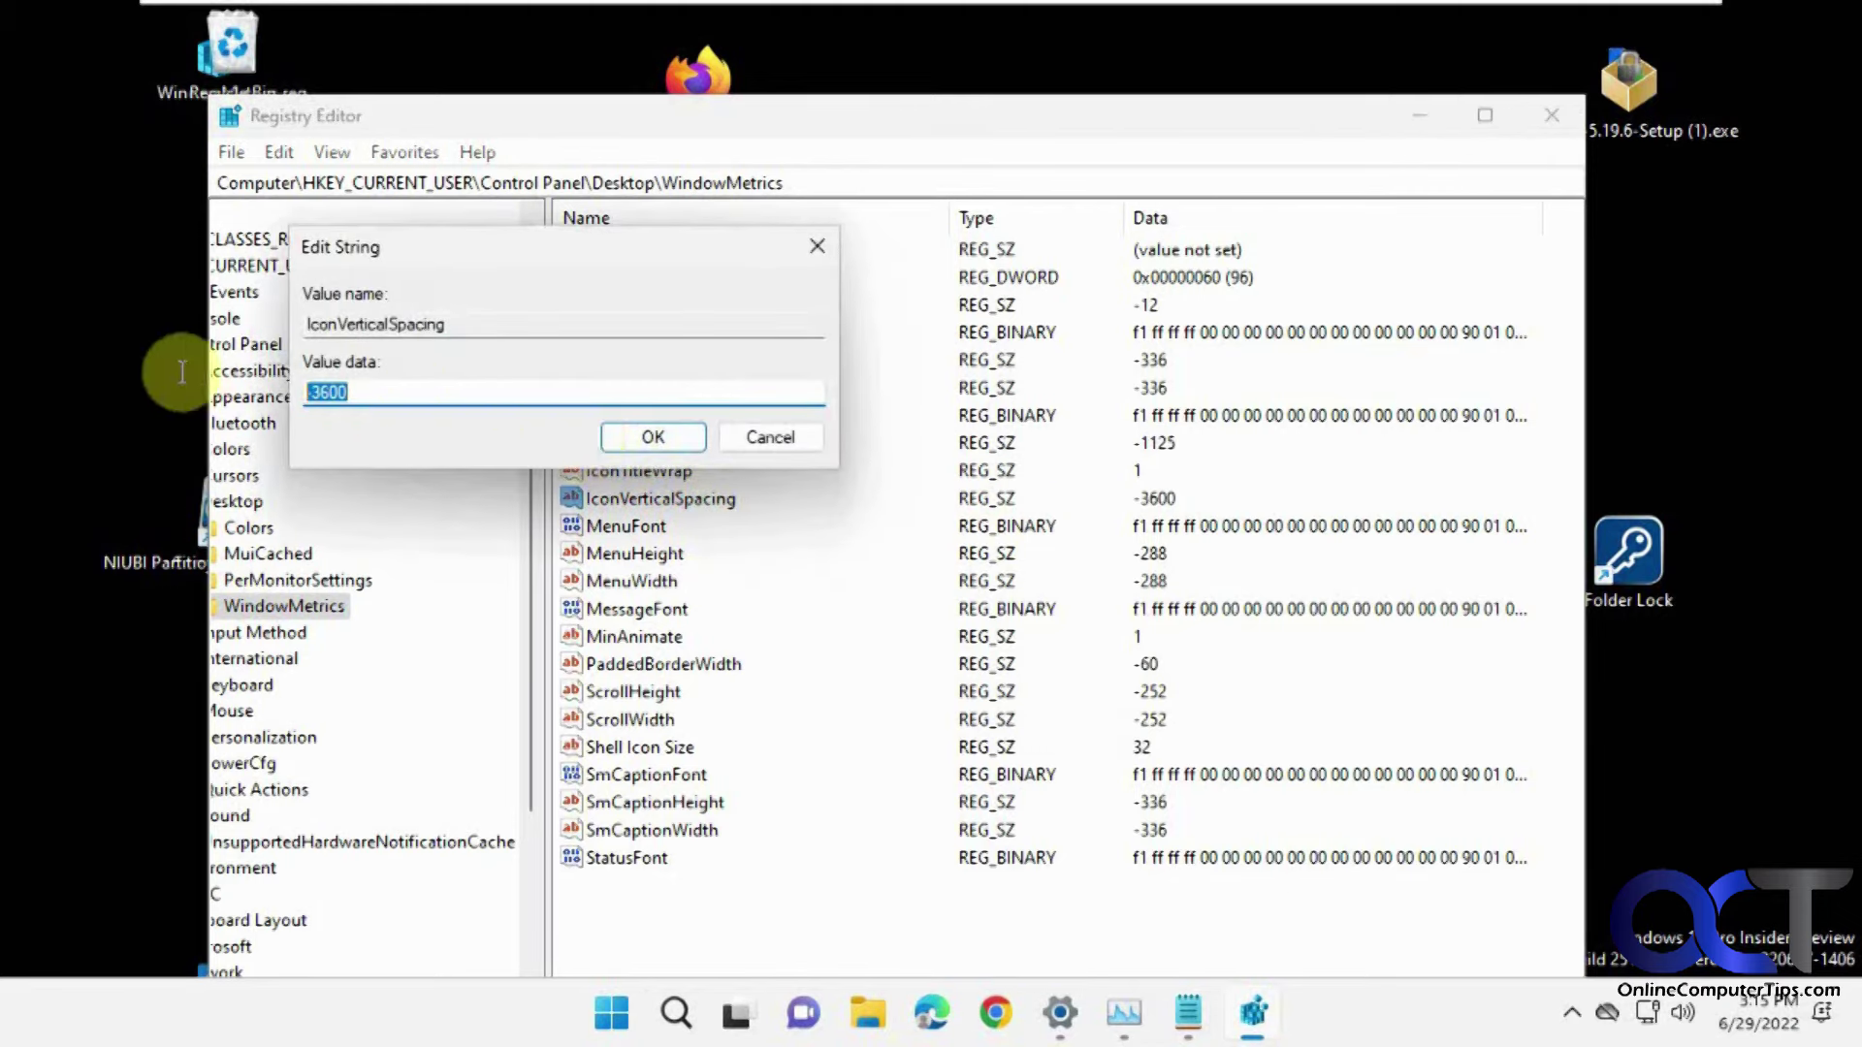
{"action": "type", "text": "-1125"}
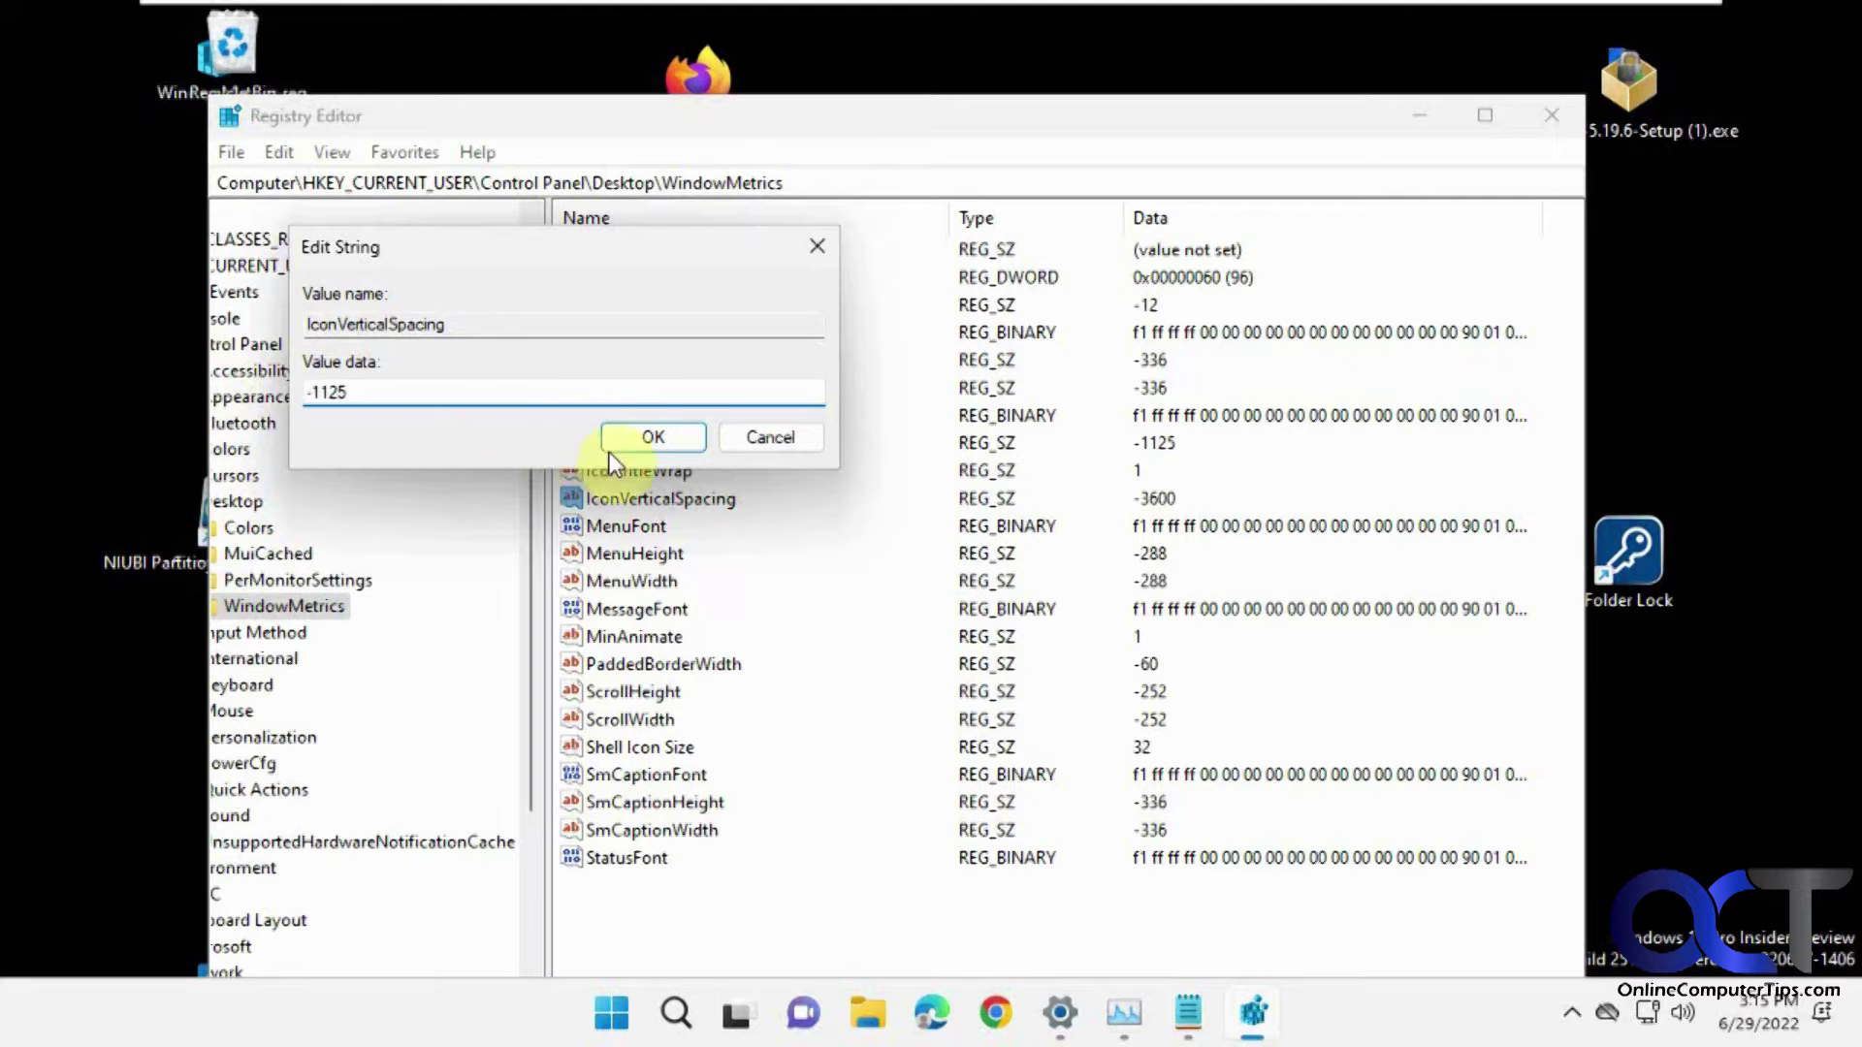
{"action": "left_click", "coordinate": [622, 441]}
Close Registry Editor and relaunch it from Start search, approving UAC, to recheck the values.
{"action": "left_click", "coordinate": [1563, 124]}
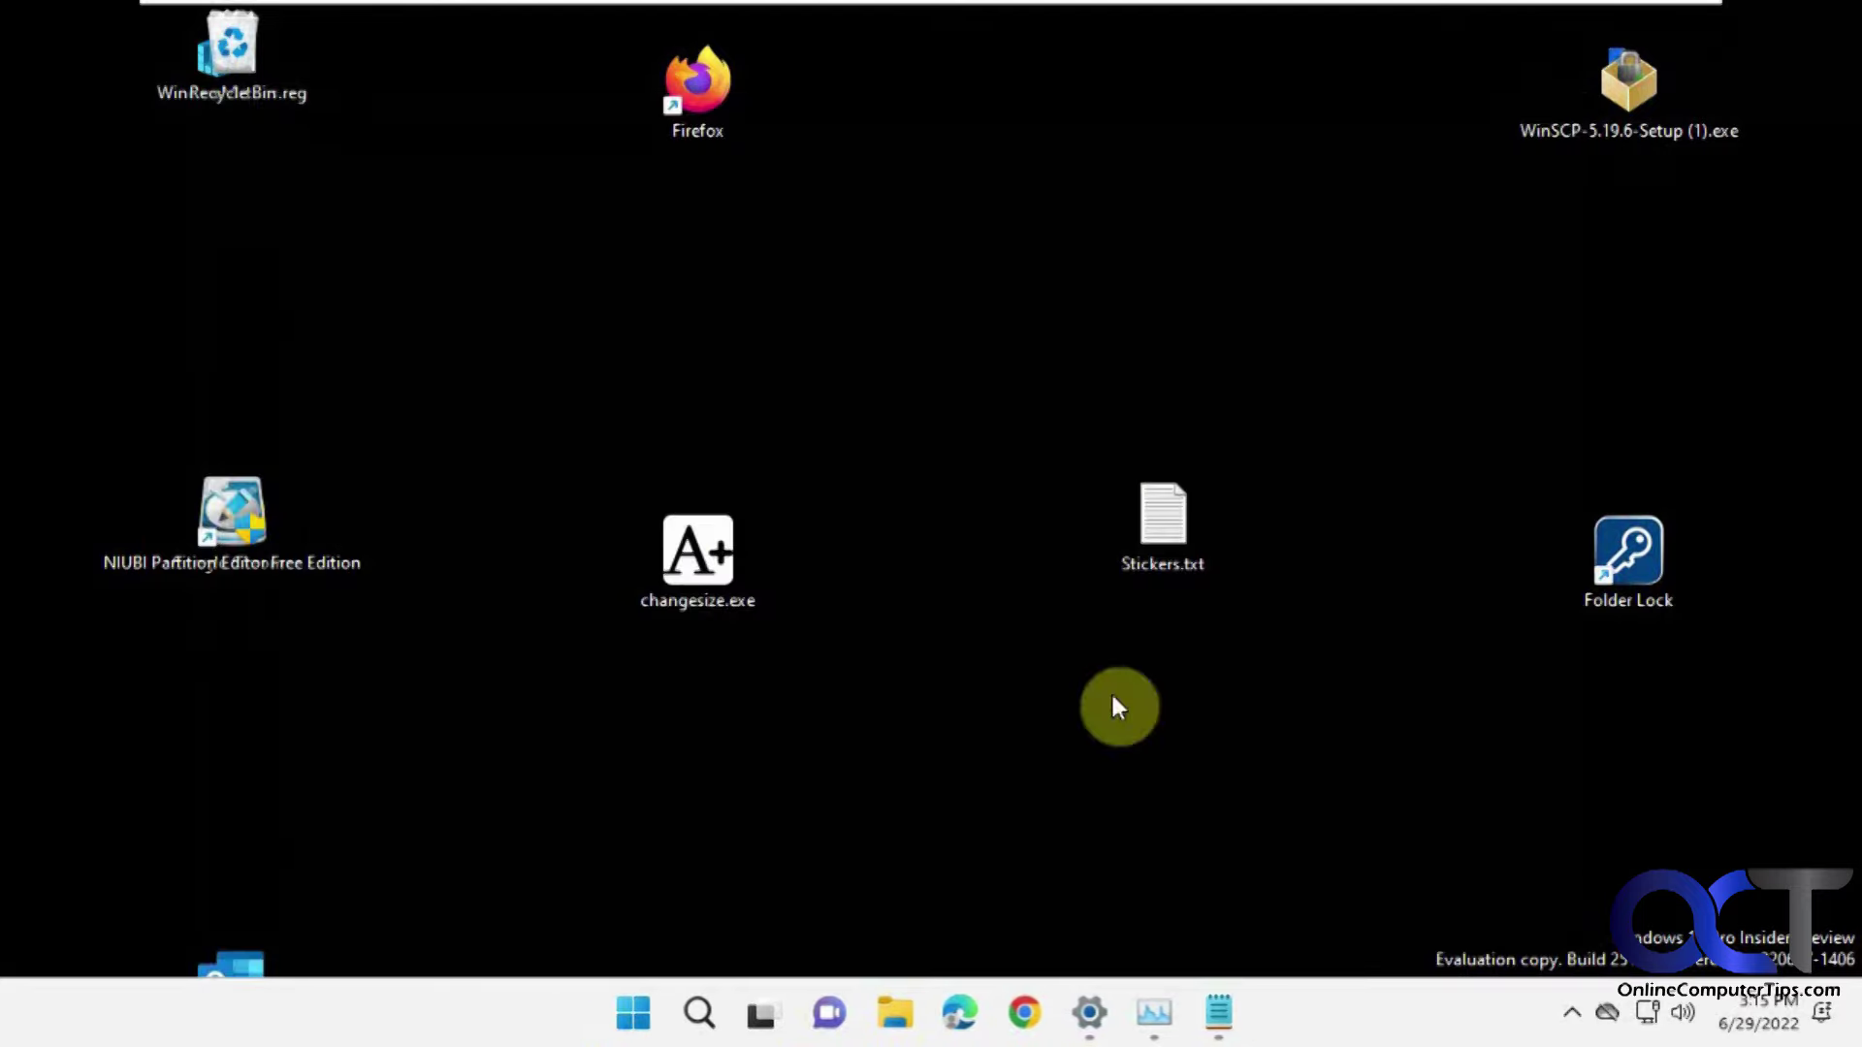
{"action": "left_click", "coordinate": [643, 1014]}
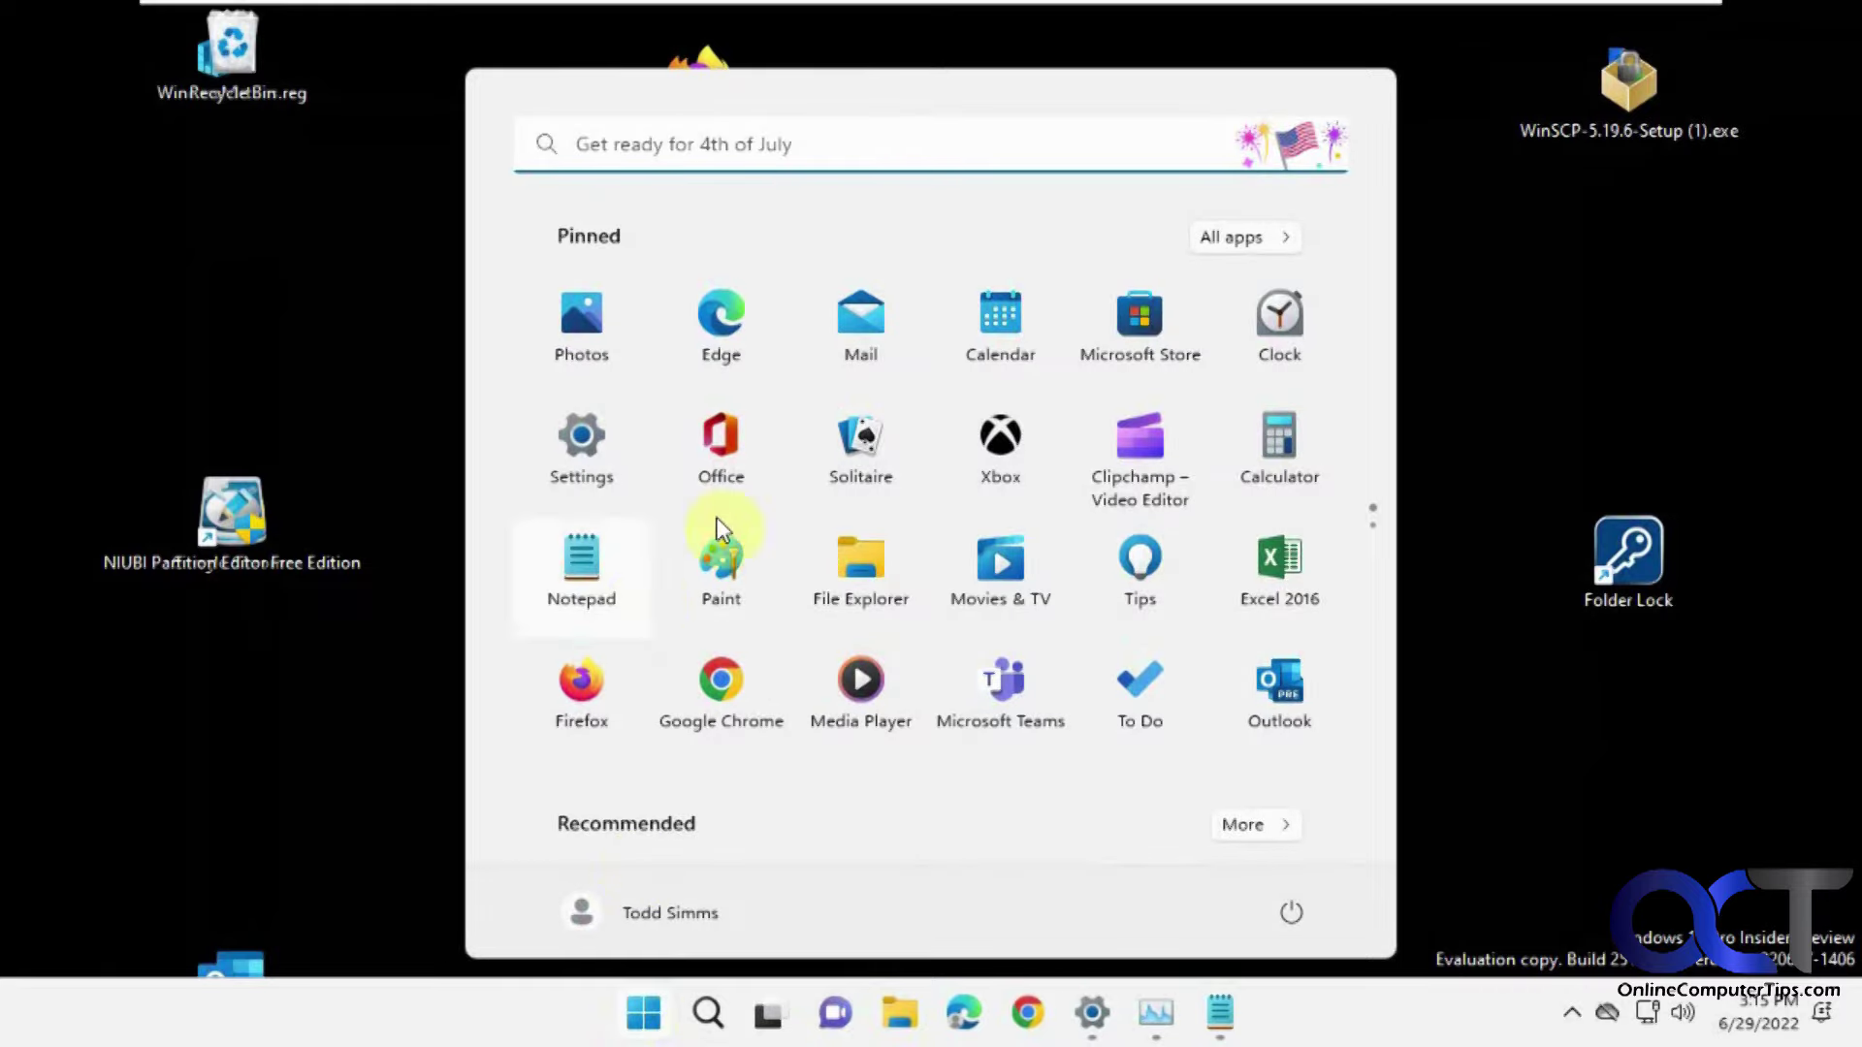
{"action": "left_click", "coordinate": [943, 142]}
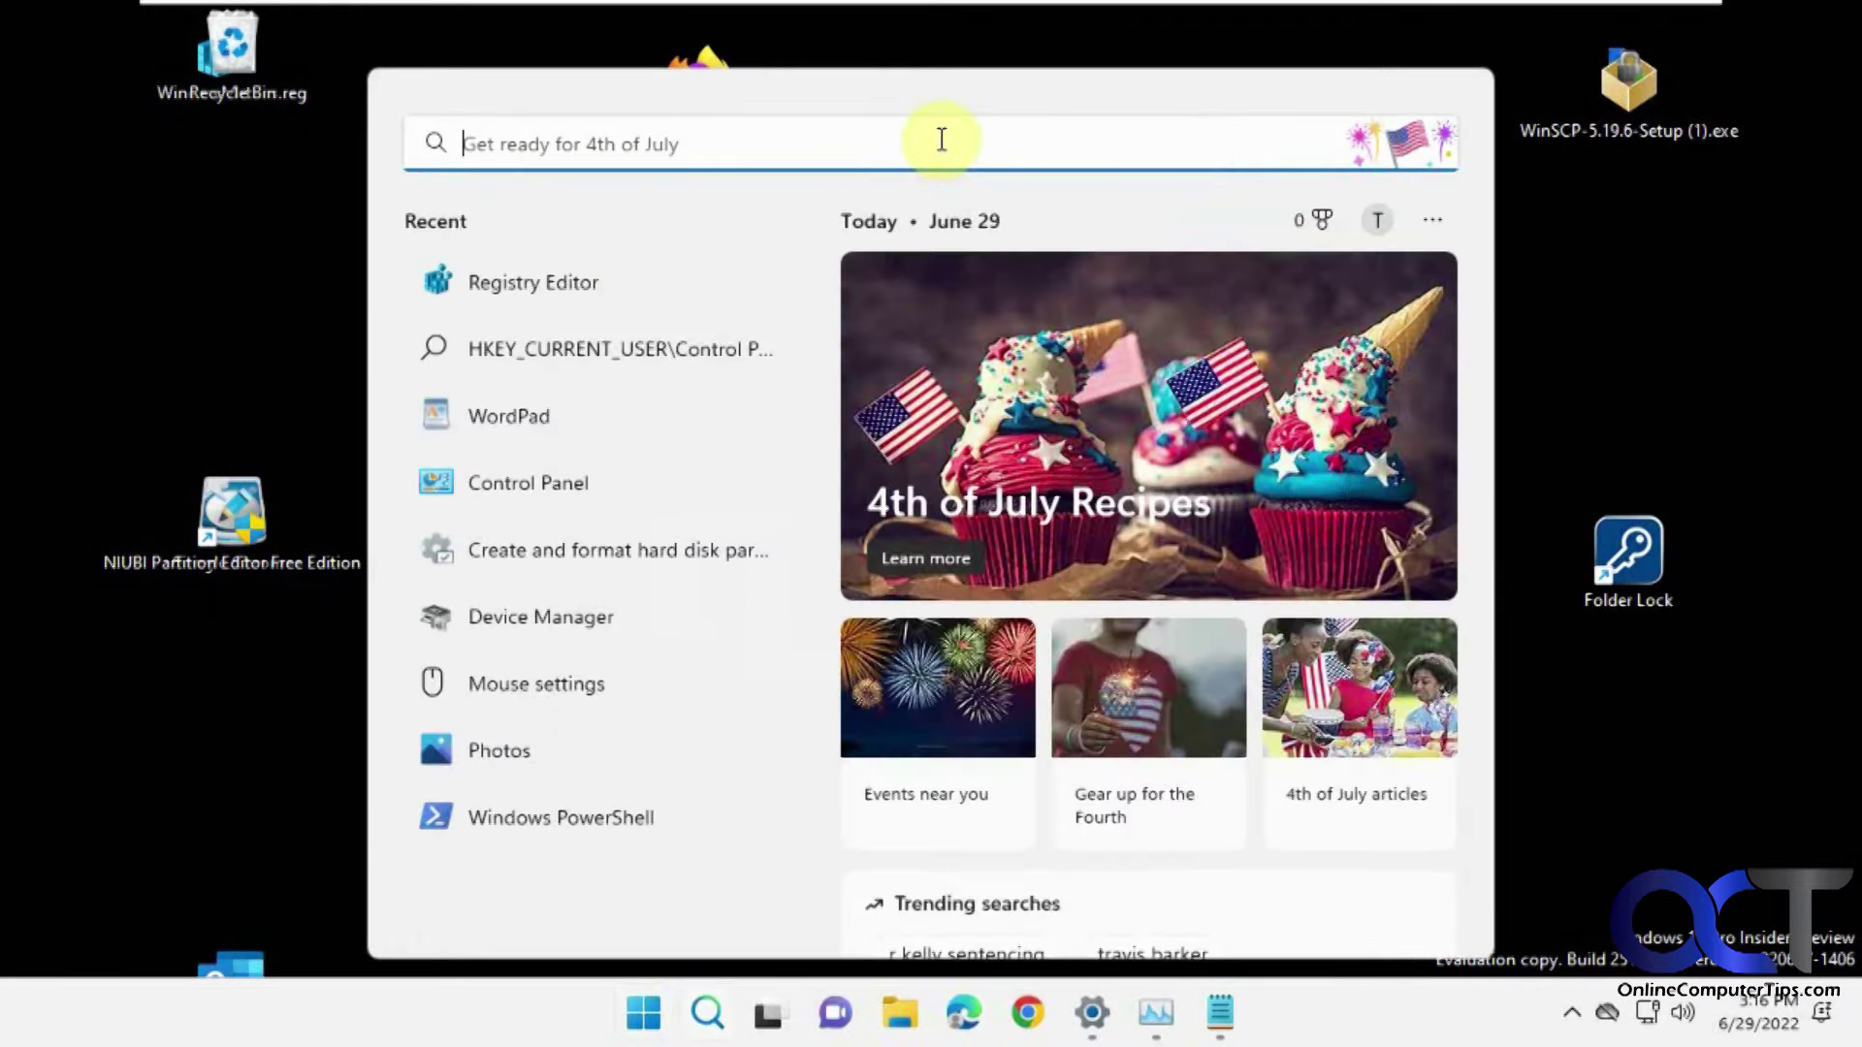
{"action": "type", "text": "re"}
{"action": "left_click", "coordinate": [538, 377]}
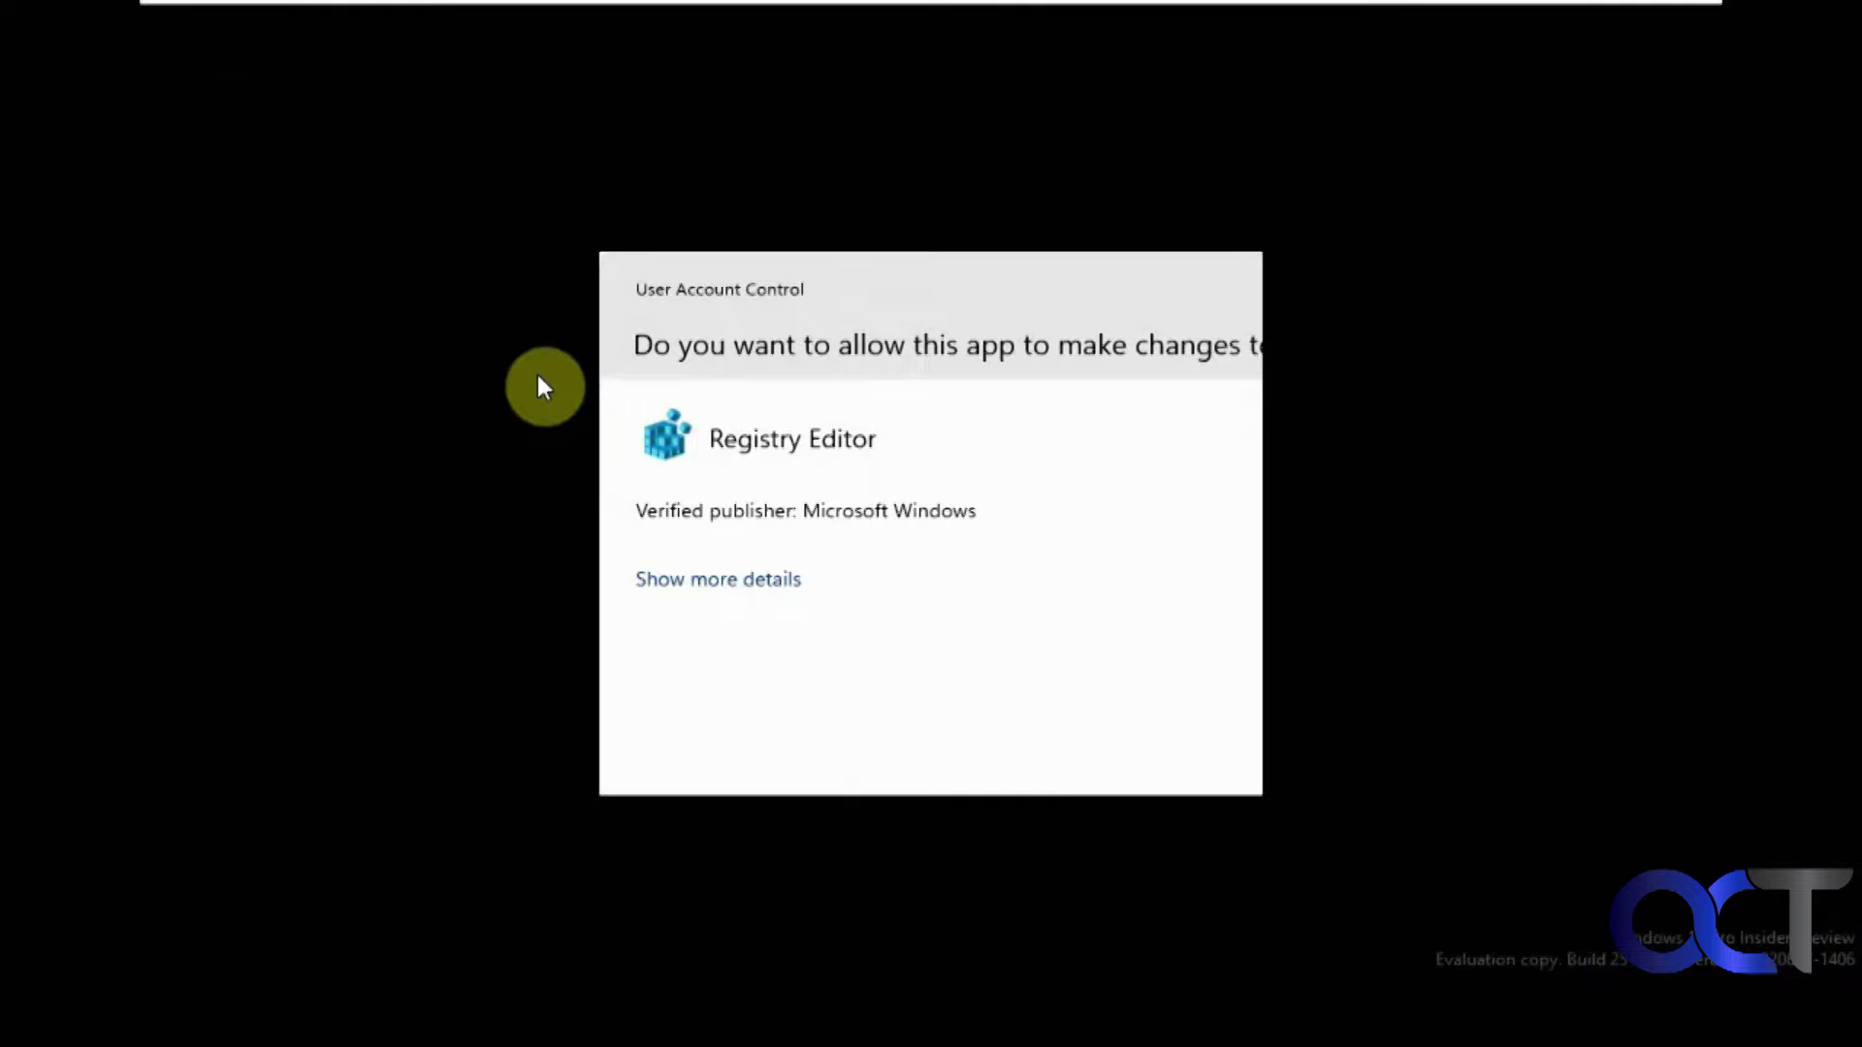
{"action": "left_click", "coordinate": [788, 732]}
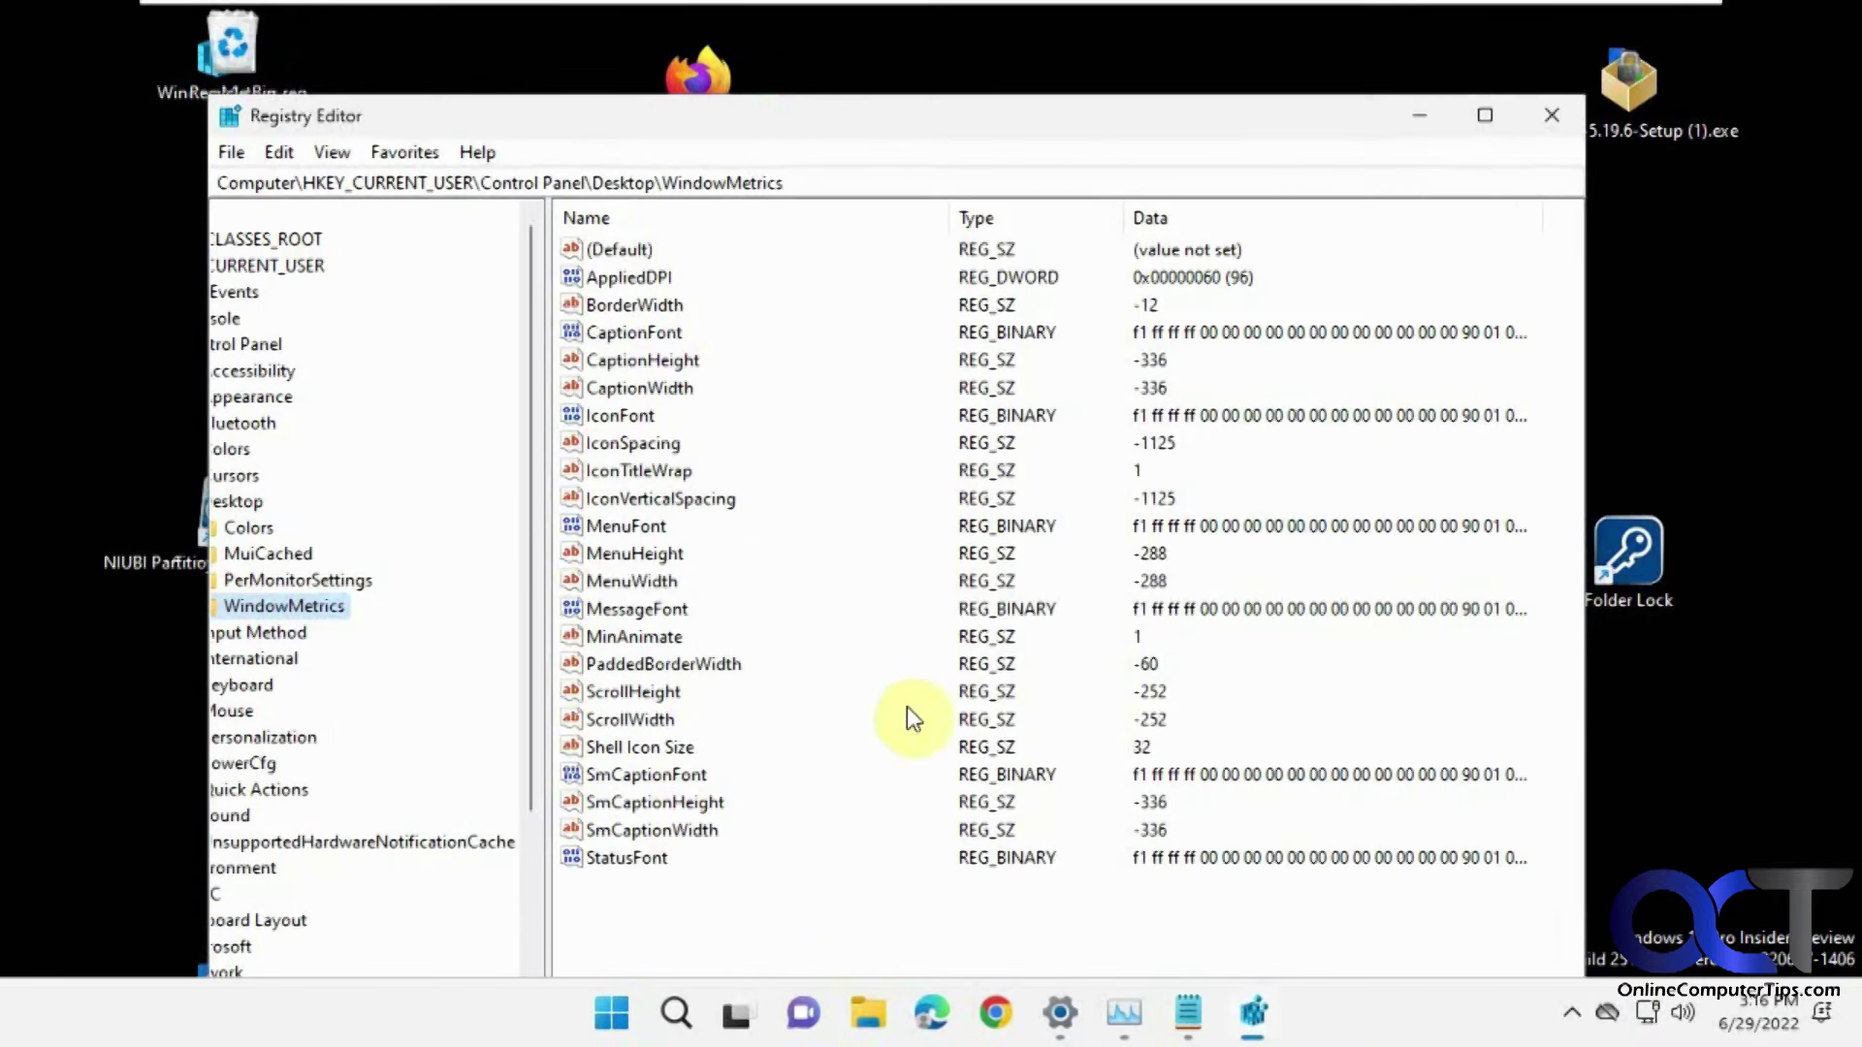
Close Registry Editor after confirming both values read -1125, then open Start's power options.
{"action": "left_click", "coordinate": [1550, 112]}
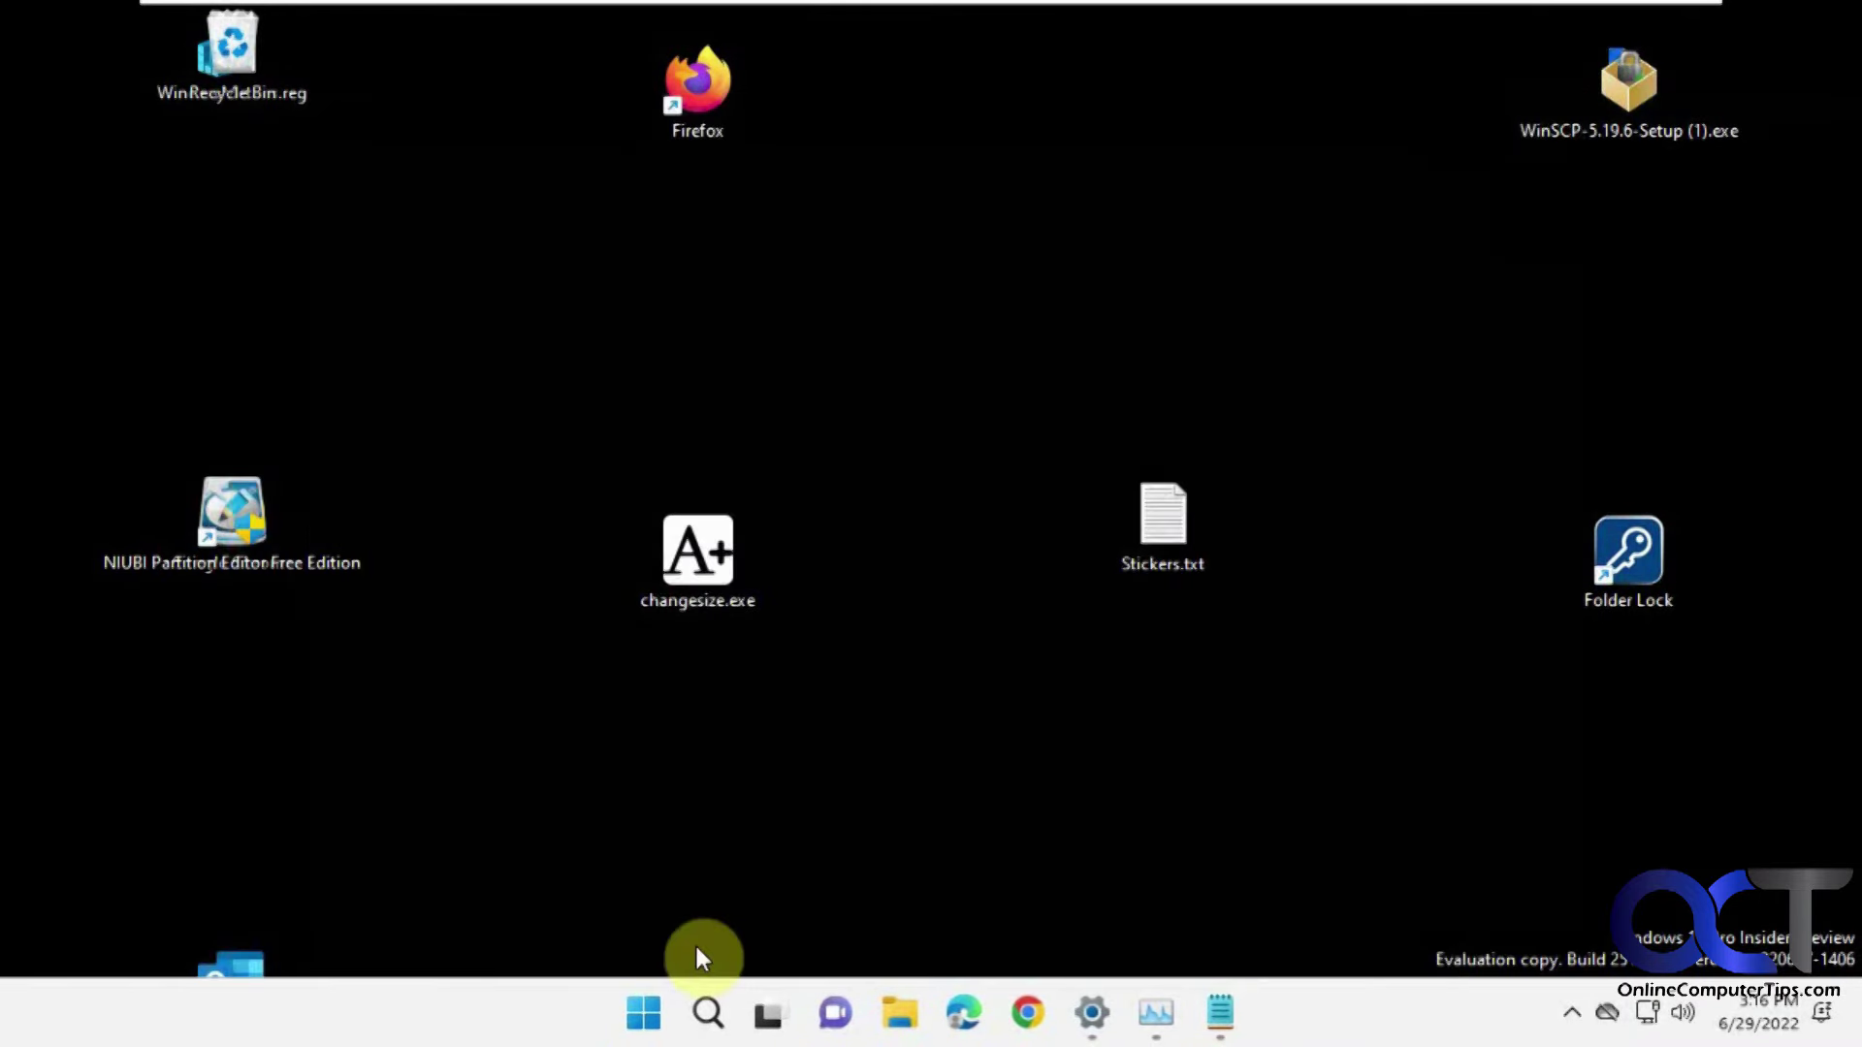
{"action": "left_click", "coordinate": [644, 1014]}
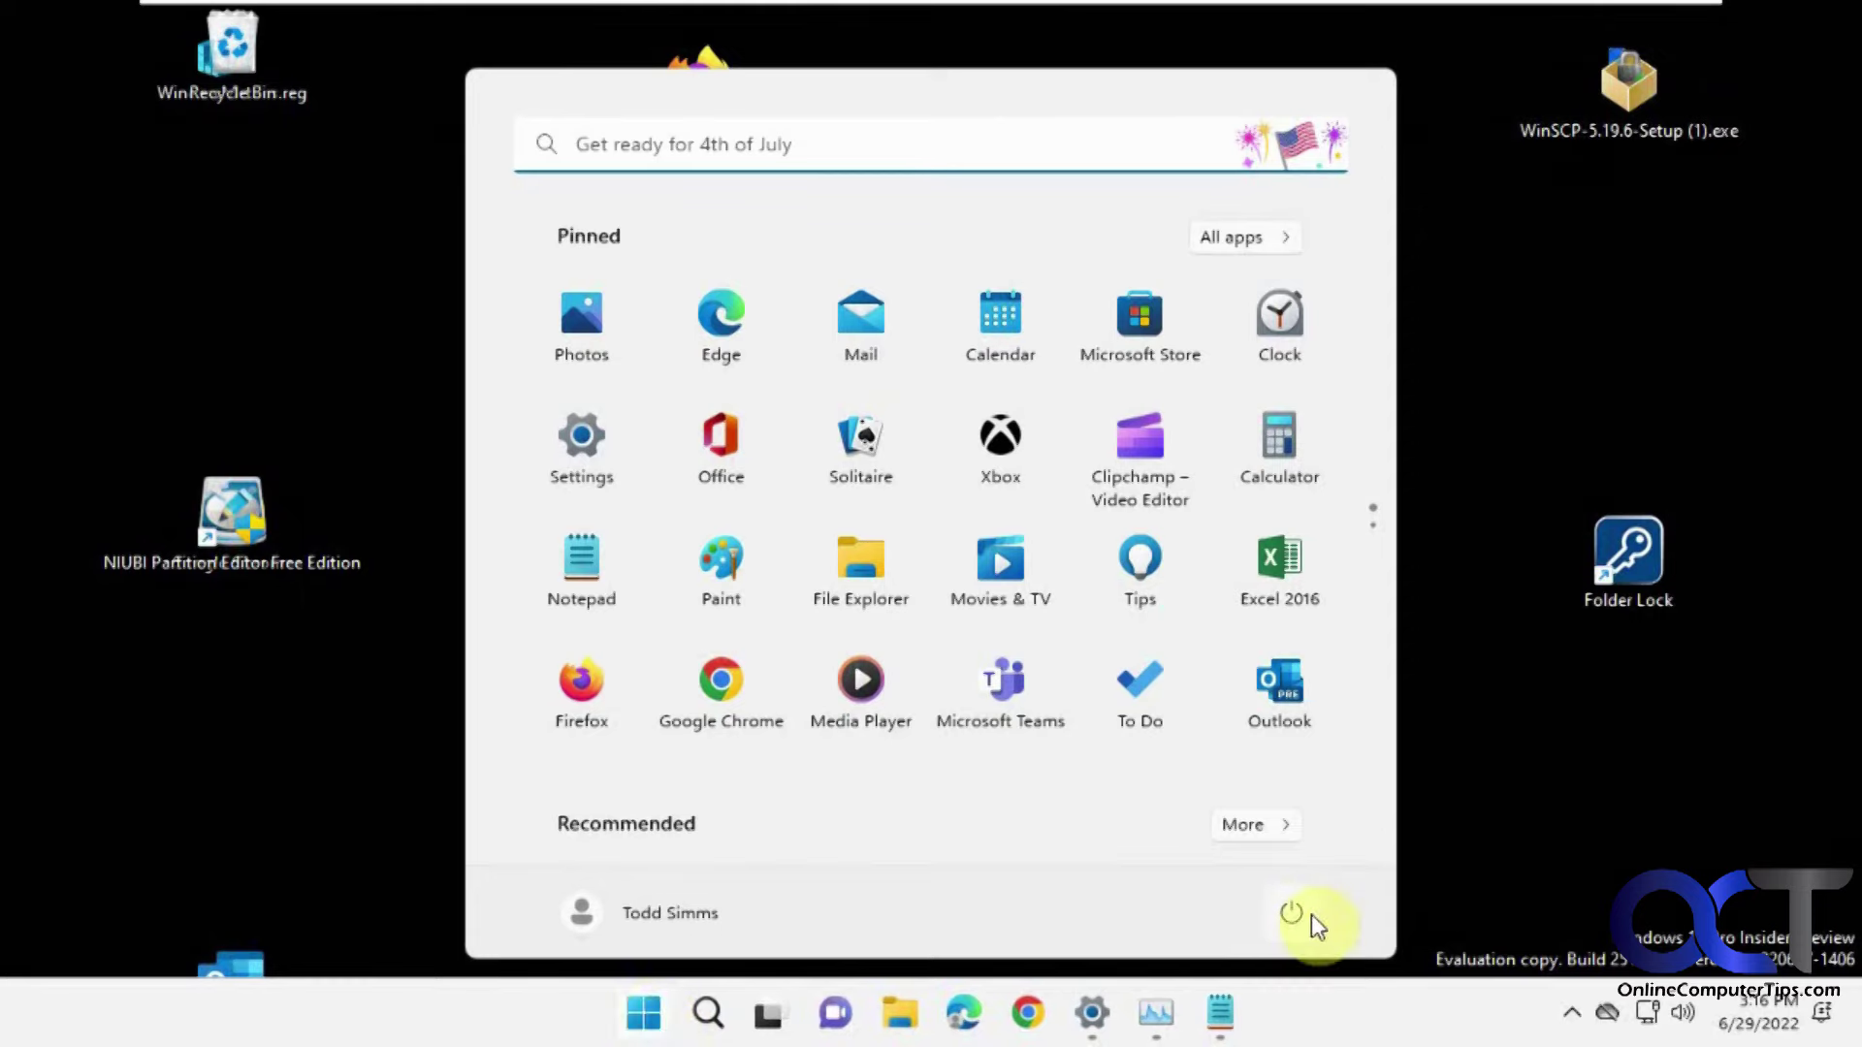
{"action": "left_click", "coordinate": [1300, 913]}
Restart, sign in with the PIN, then move Stickers.txt beside Chrome and WinSCP setup into the grid.
{"action": "left_click", "coordinate": [1304, 850]}
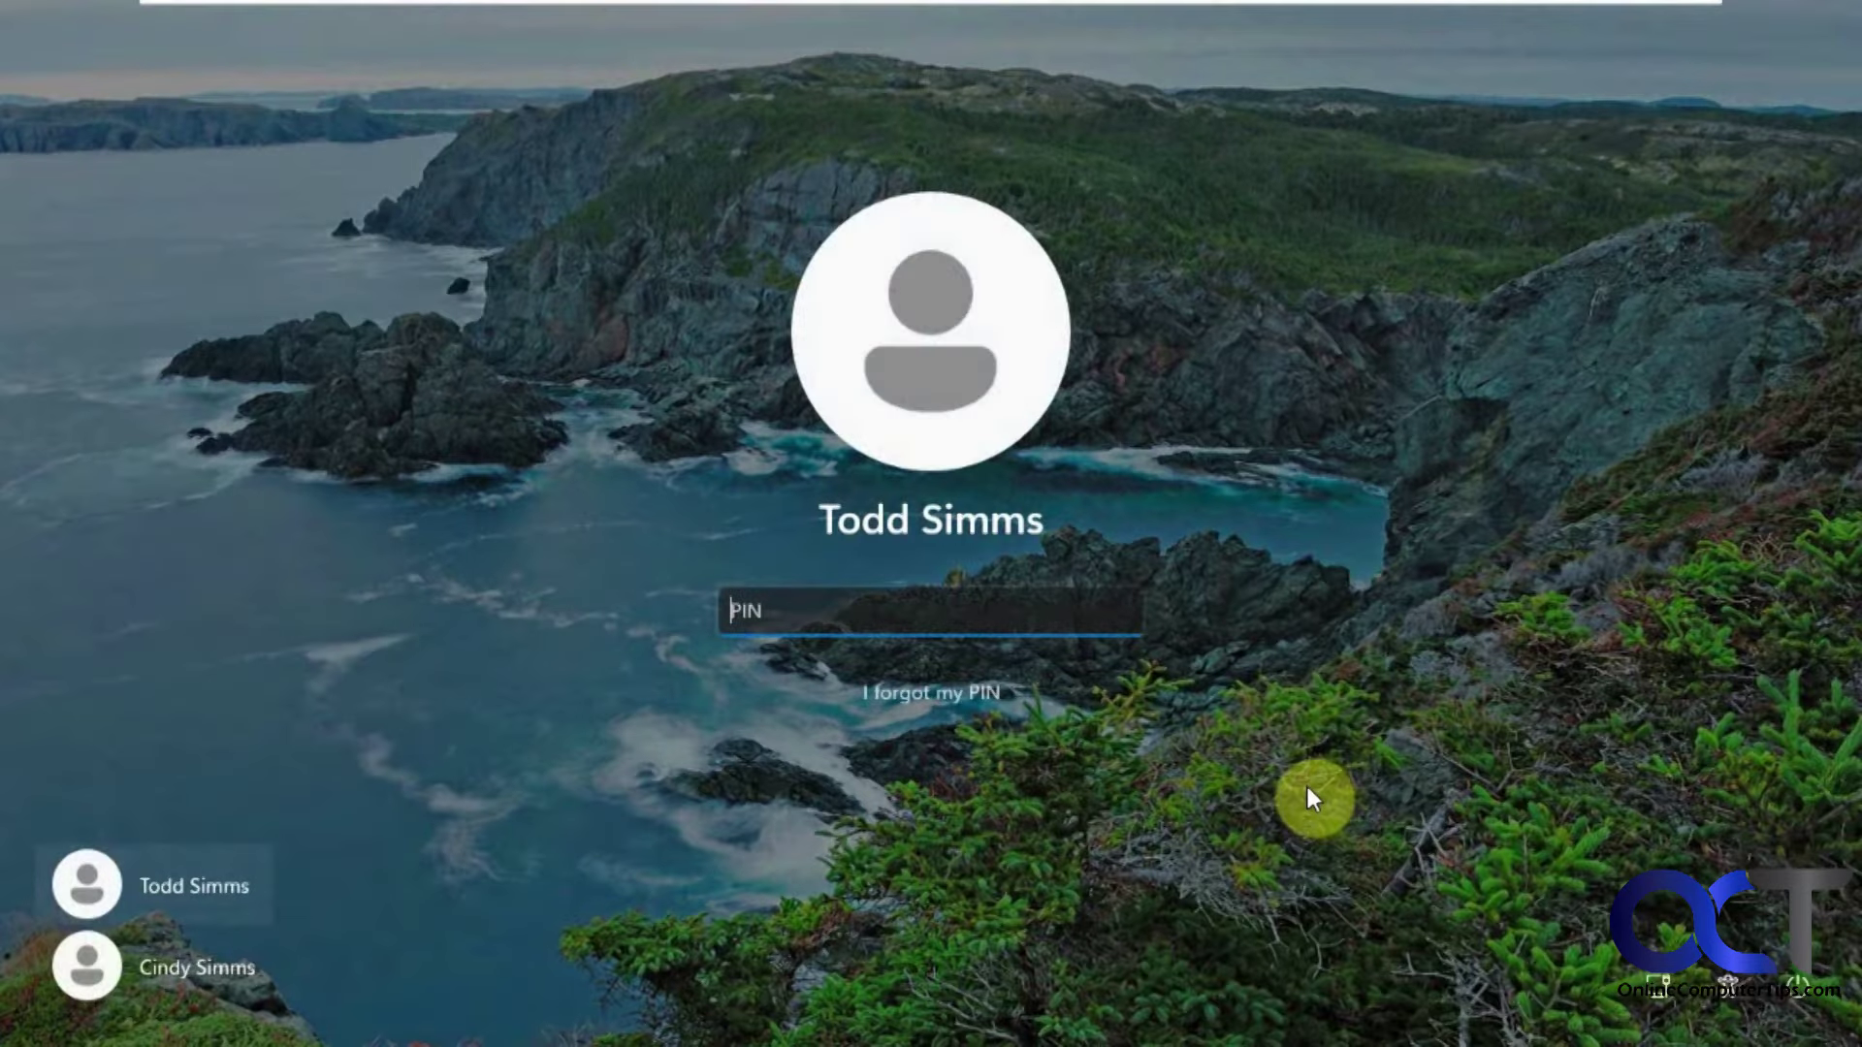
{"action": "type", "text": "1234"}
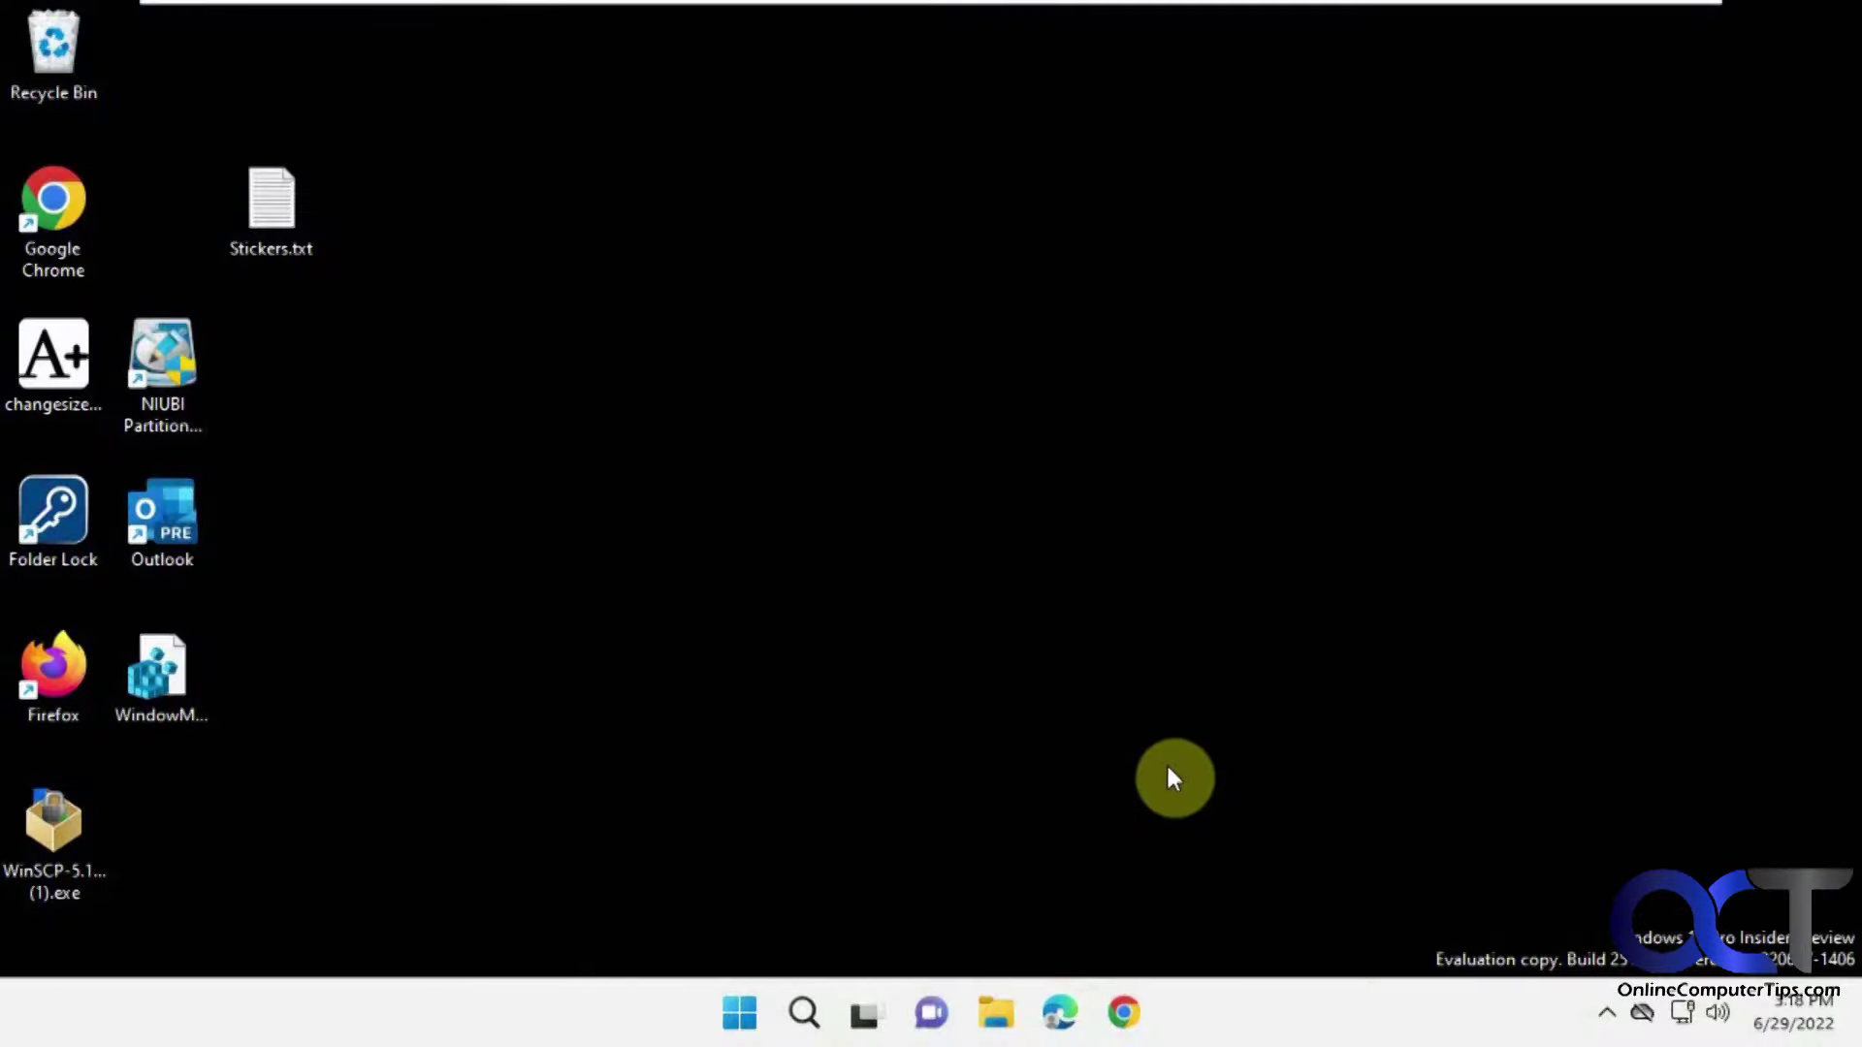
{"action": "left_click_drag", "start_coordinate": [244, 207], "coordinate": [150, 215]}
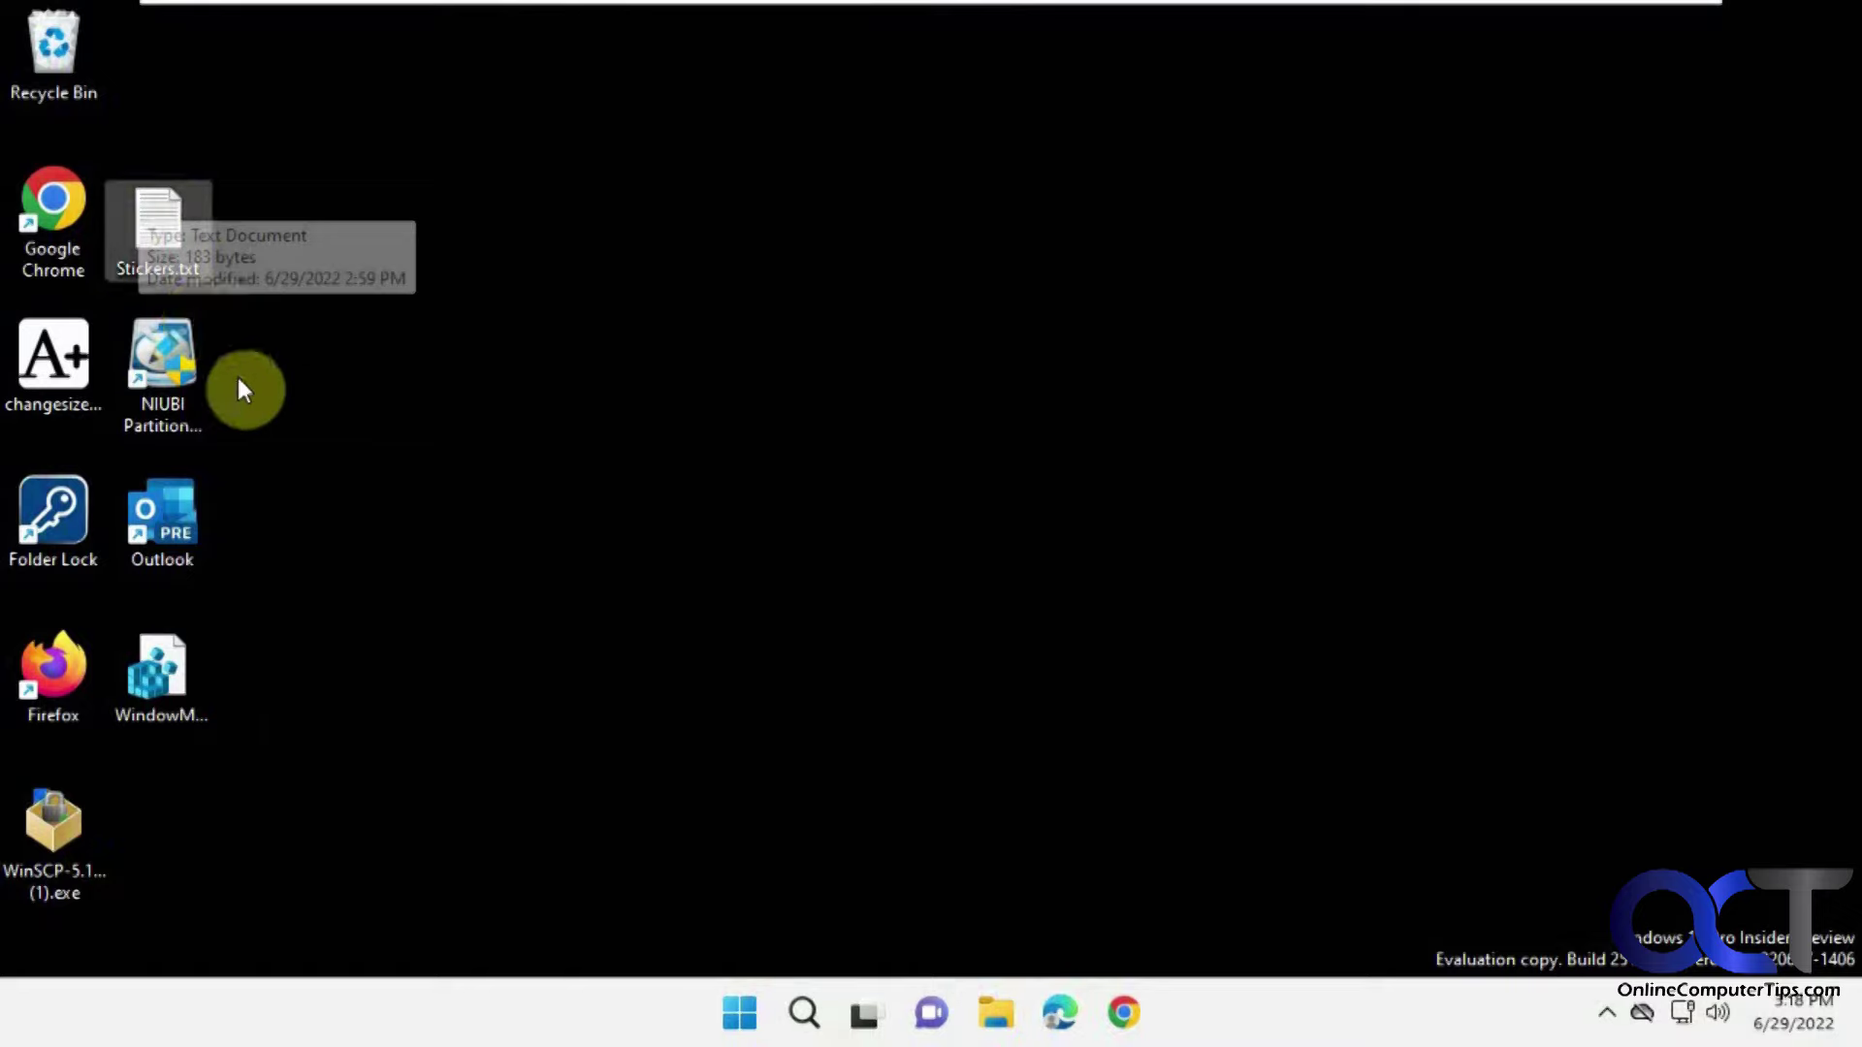
{"action": "mouse_move", "coordinate": [103, 818]}
{"action": "left_mouse_down"}
{"action": "mouse_move", "coordinate": [149, 800]}
{"action": "mouse_move", "coordinate": [68, 811]}
{"action": "left_mouse_up"}
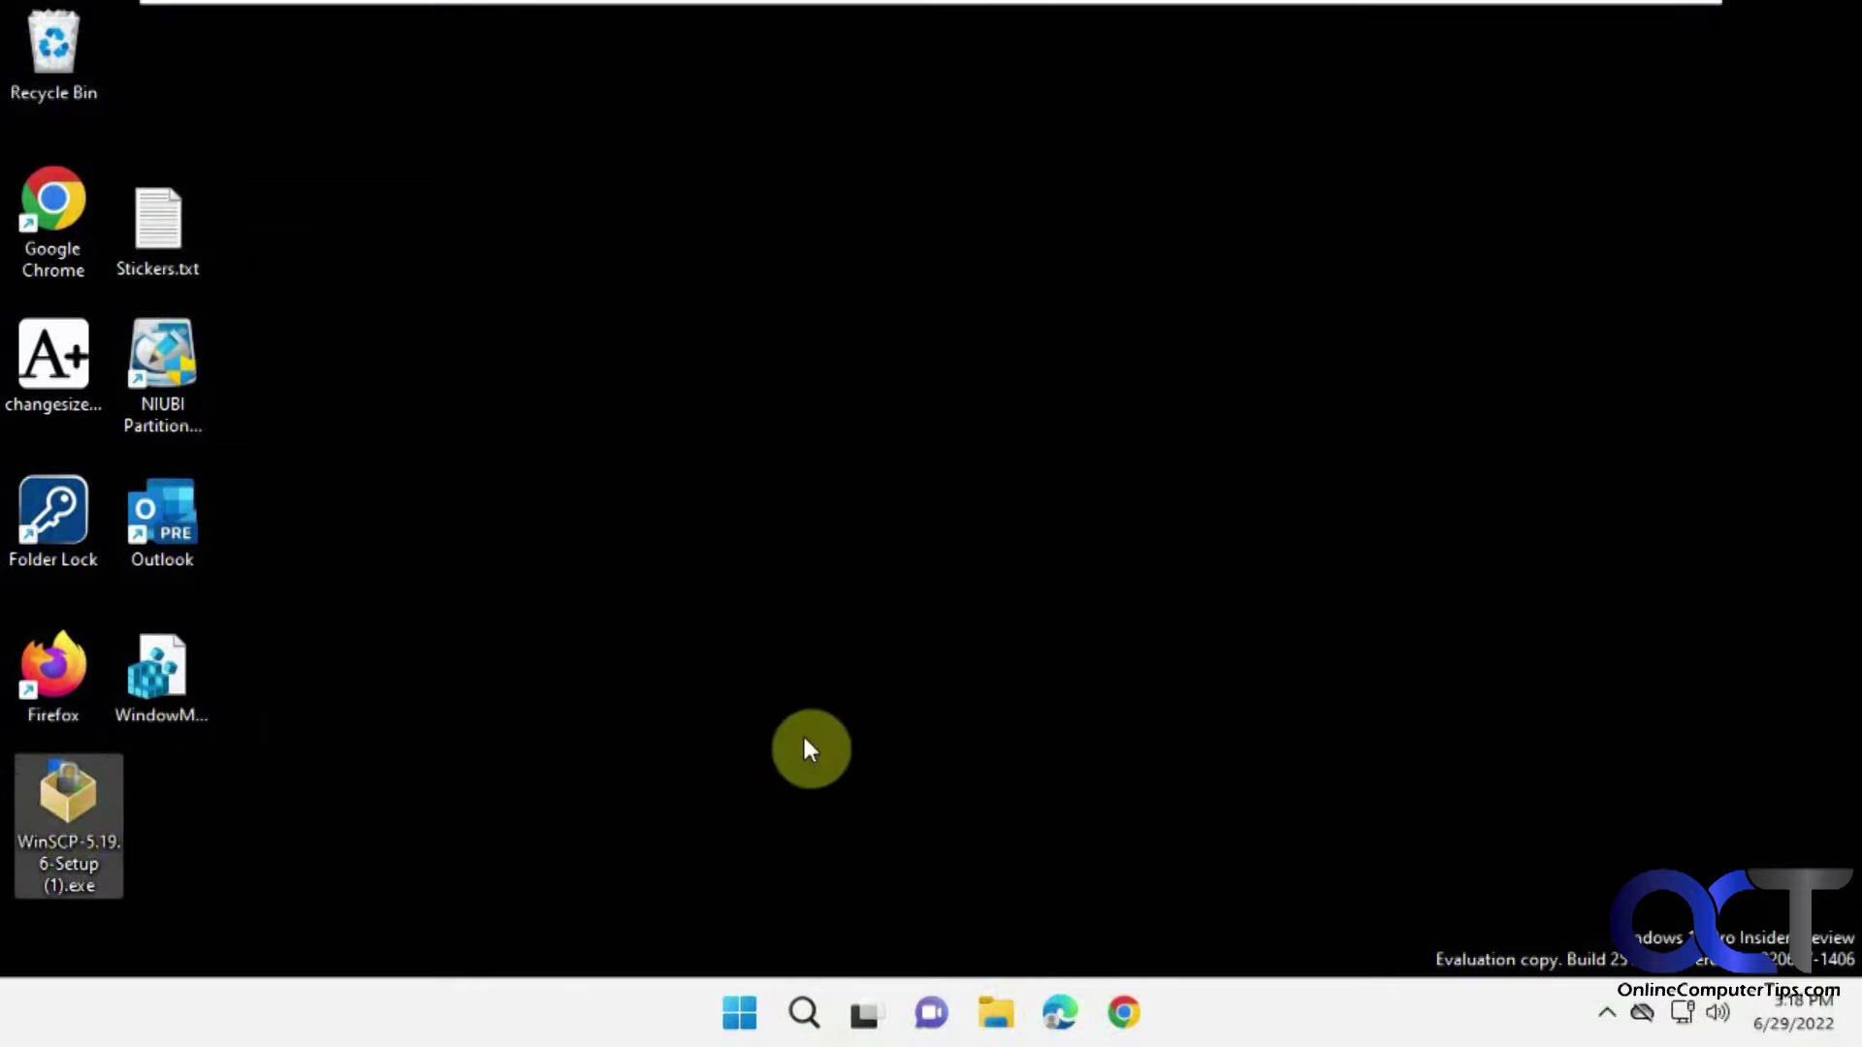